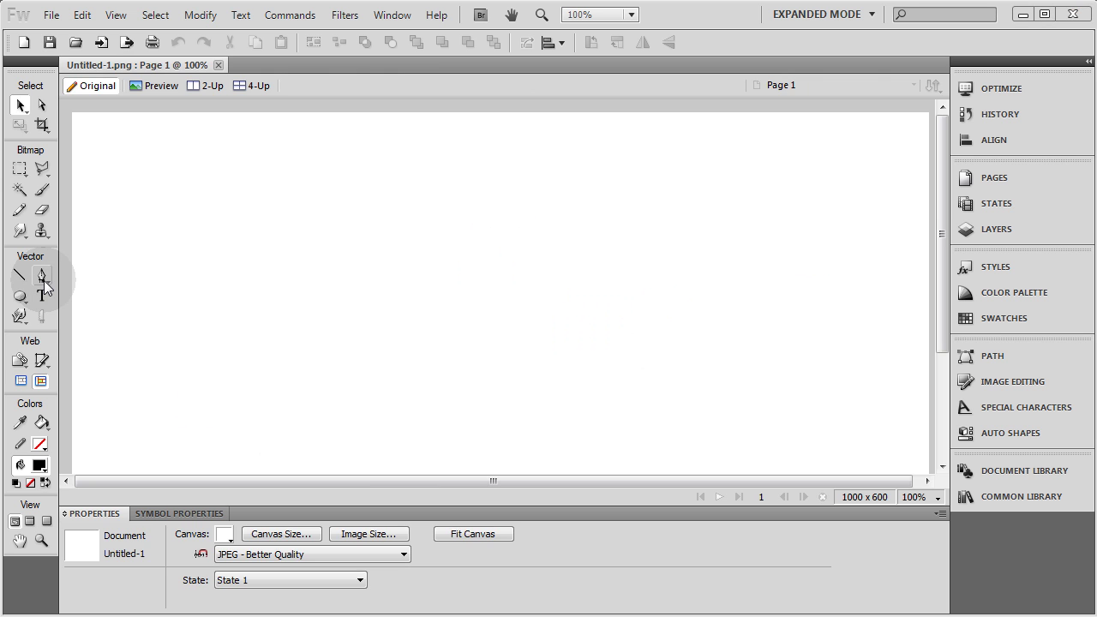
- Draw a closed, upright elongated oval near the canvas centre with the Pen tool, about 184 by 374 pixels
left_click(43, 279)
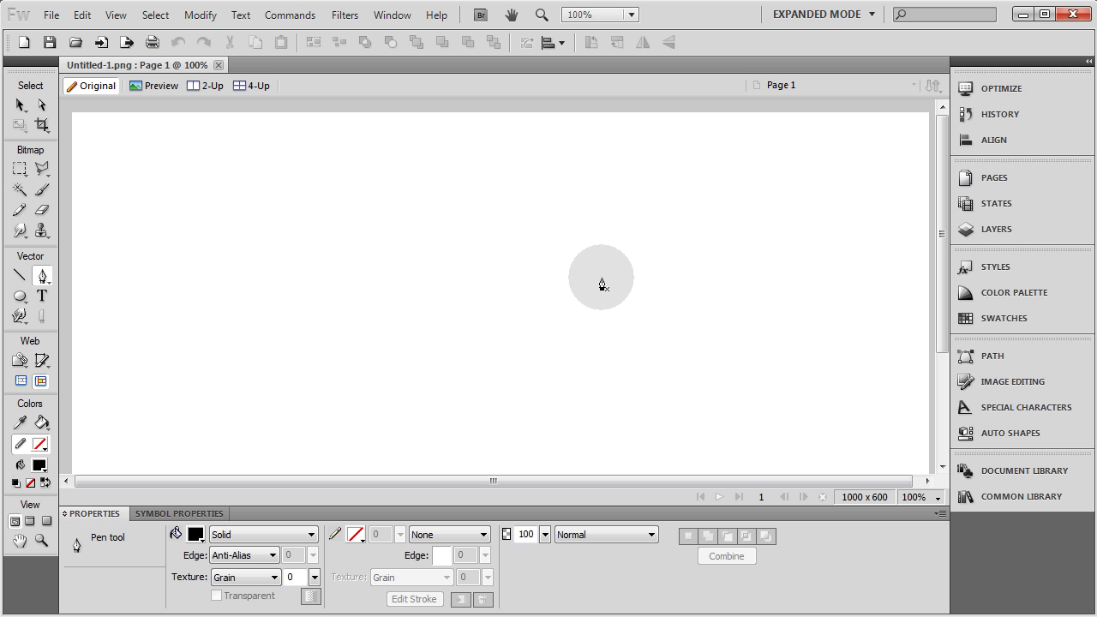
mouse_move(596, 289)
left_mouse_down()
mouse_move(594, 257)
mouse_move(594, 276)
left_mouse_up()
left_click_drag(509, 203, 433, 221)
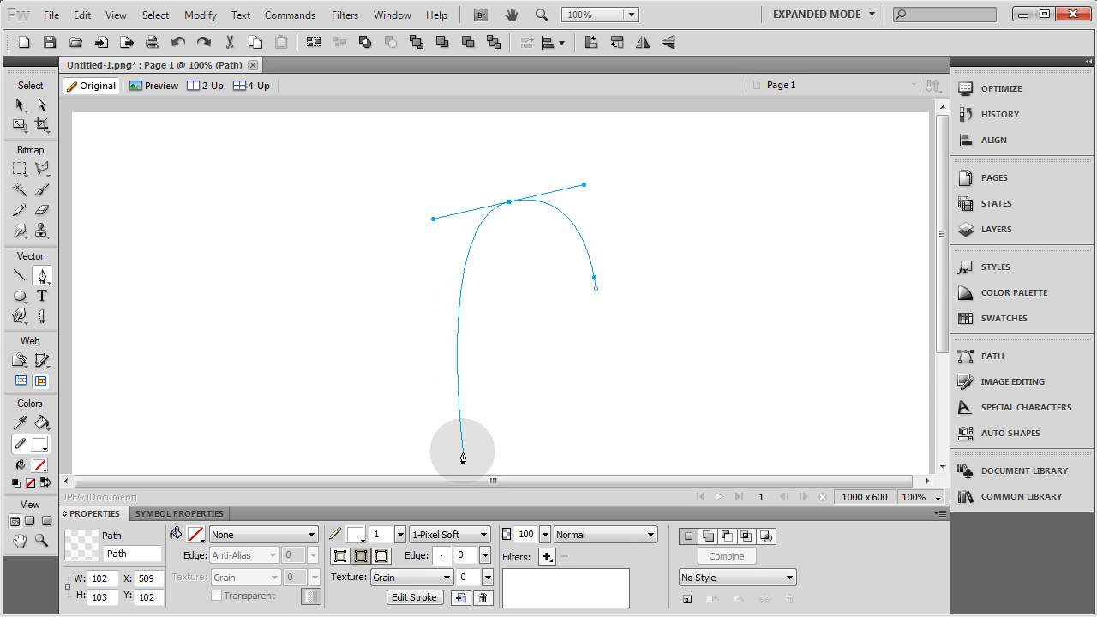
scroll(466, 437, "down", 3)
left_click(484, 431)
left_click(484, 431)
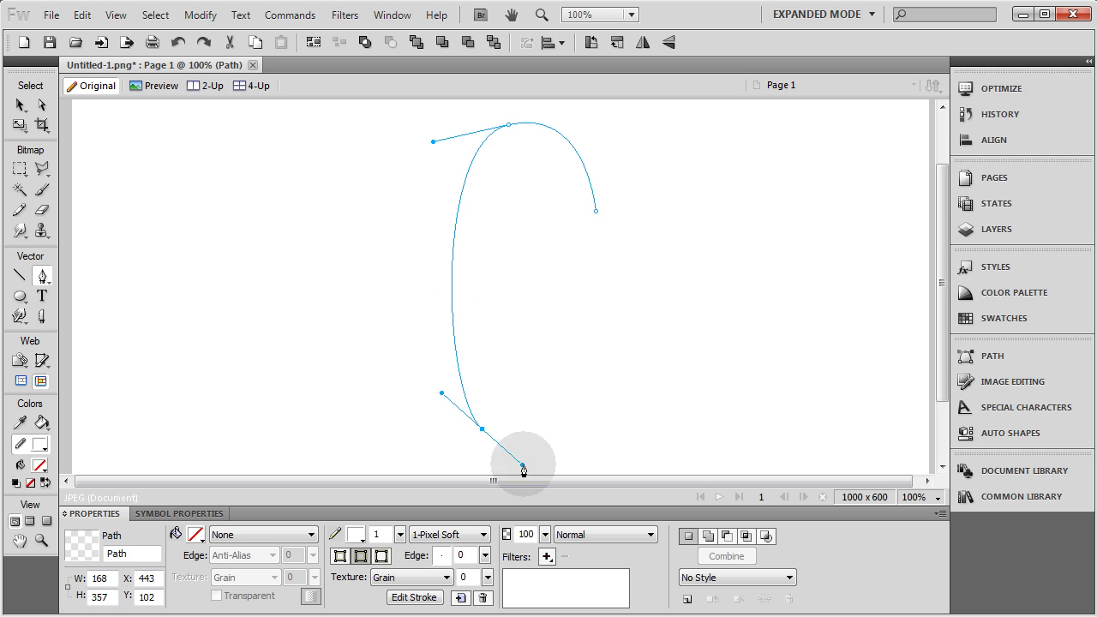
left_click_drag(607, 352, 602, 287)
left_click(595, 221)
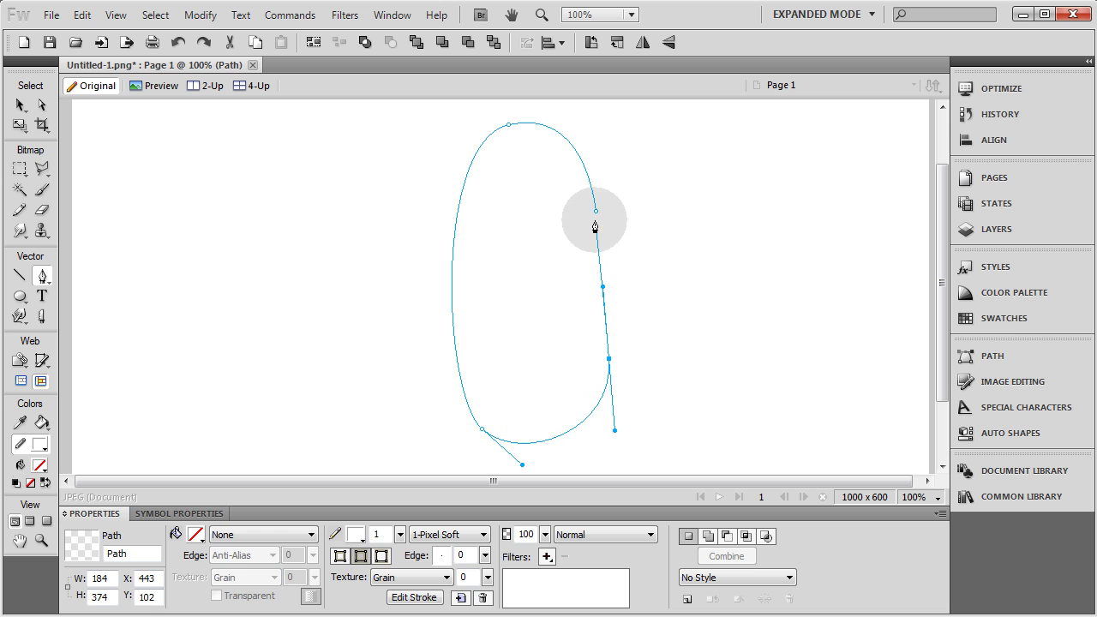
left_click(21, 101)
left_click(221, 248)
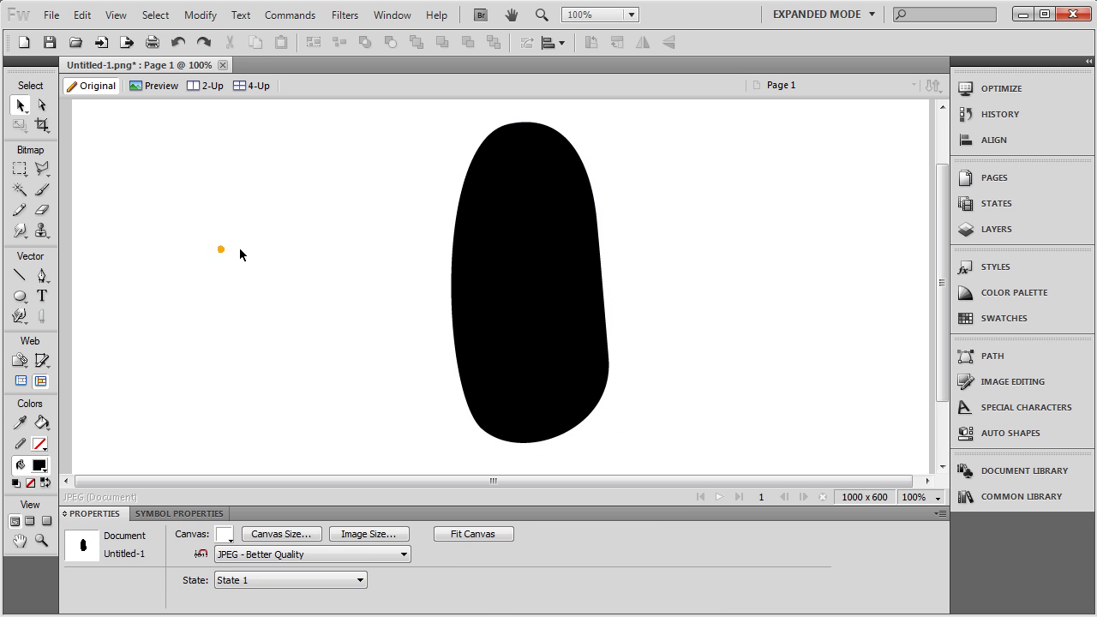
- Draw a rectangle about 205 by 522 pixels covering the right half of the oval
left_click(519, 258)
key("r")
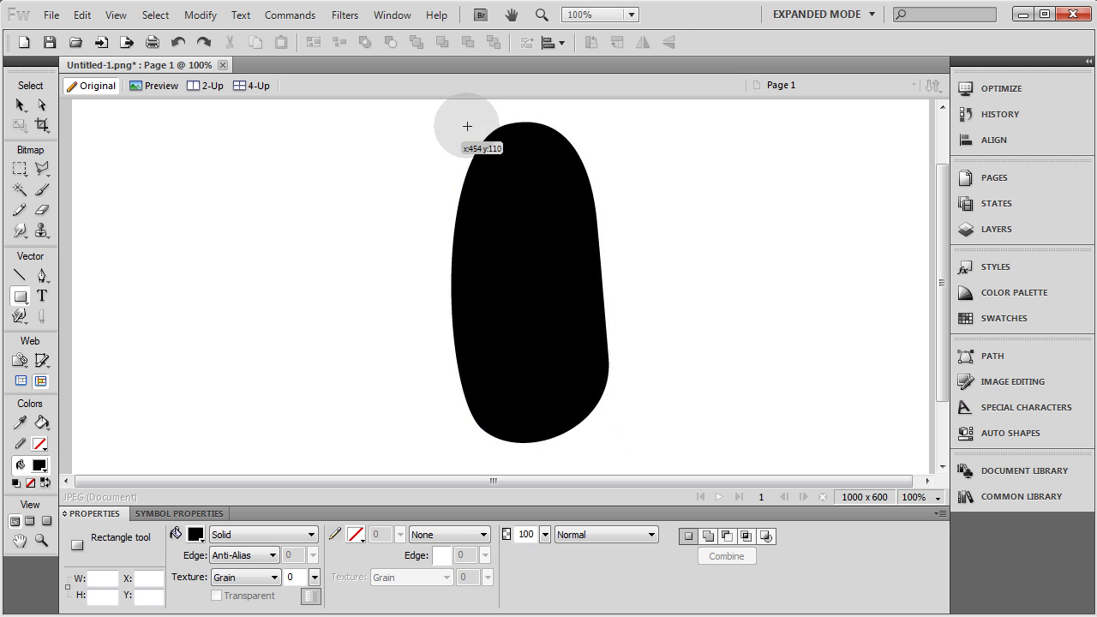
left_click_drag(527, 105, 705, 552)
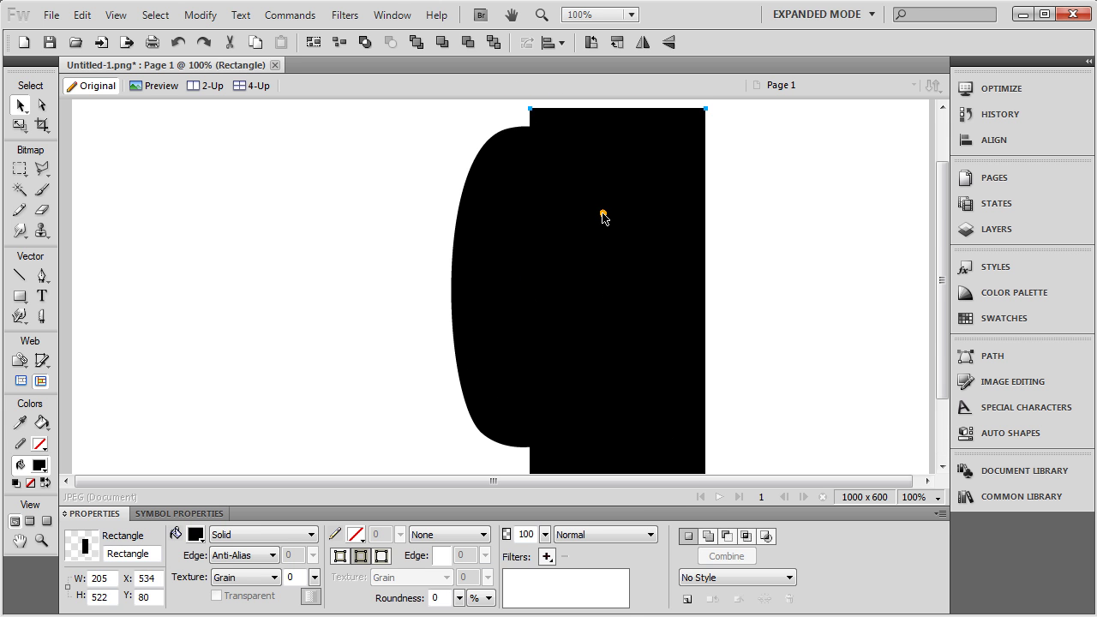
- Punch the rectangle out of the oval so that only its left half is kept
key("v")
left_click(400, 165)
key("ctrl+a")
left_click(200, 15)
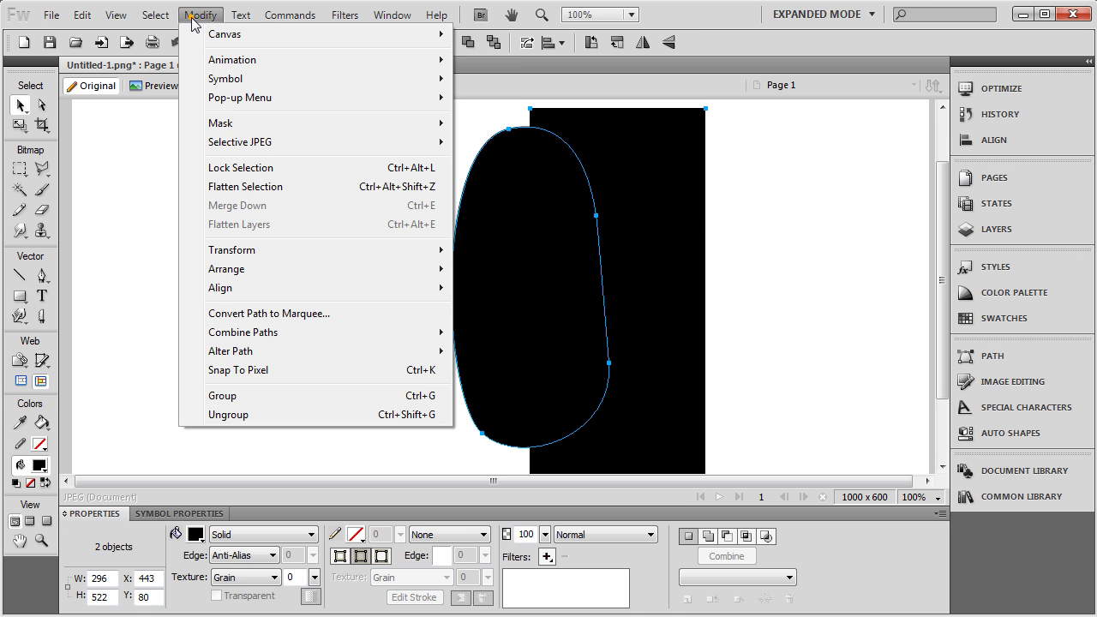
mouse_move(269, 339)
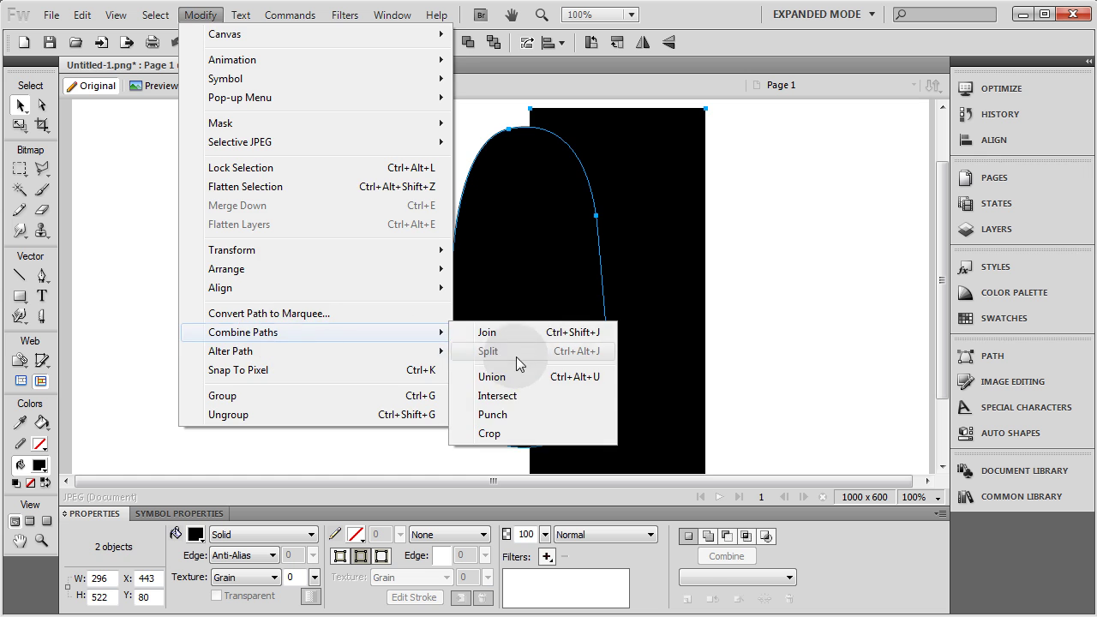
left_click(517, 417)
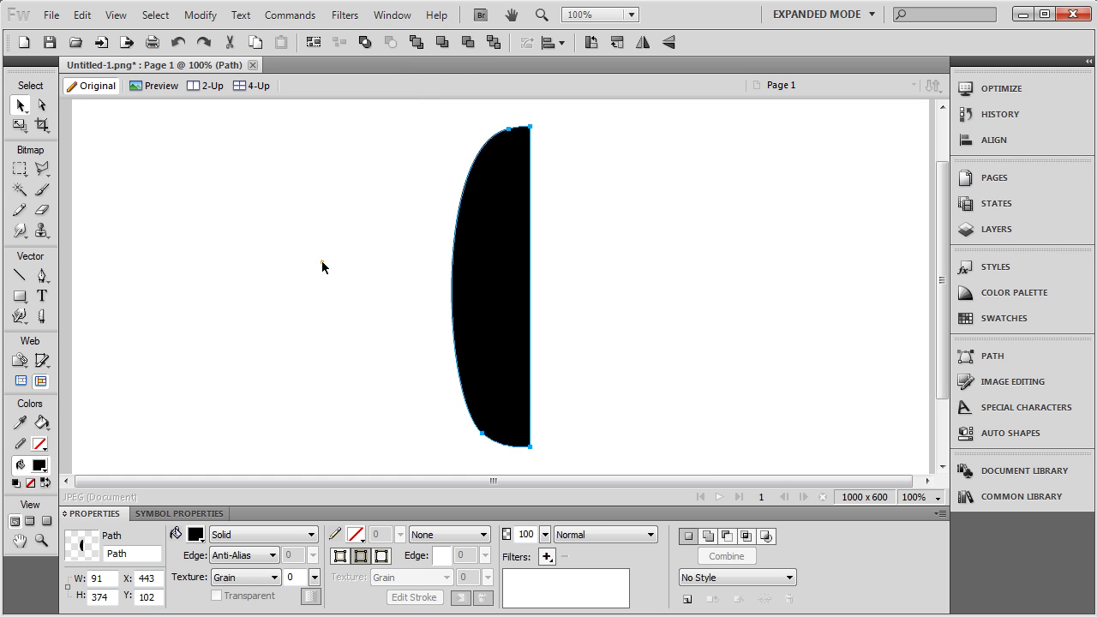
- Duplicate the half shape, flip the copy horizontally and align it against the straight edge of the original
left_click(645, 47)
left_click_drag(507, 221, 584, 221)
left_click(648, 232)
- Unite the two mirrored halves into one symmetrical shape
left_click(570, 225)
left_click(509, 220, "shift")
left_click(201, 14)
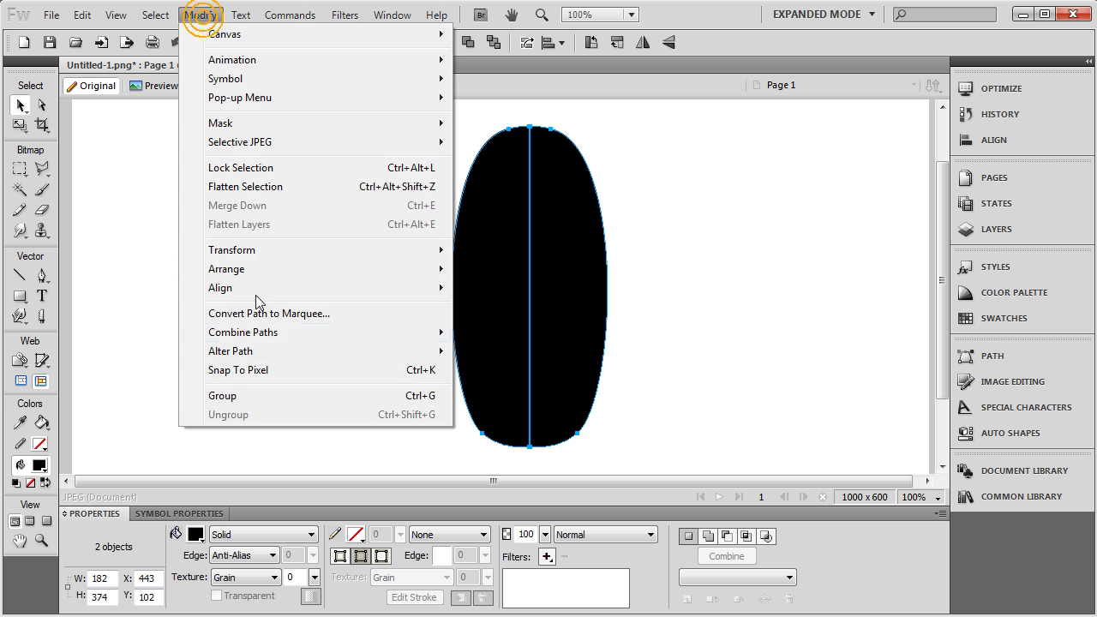
mouse_move(452, 358)
left_click(492, 376)
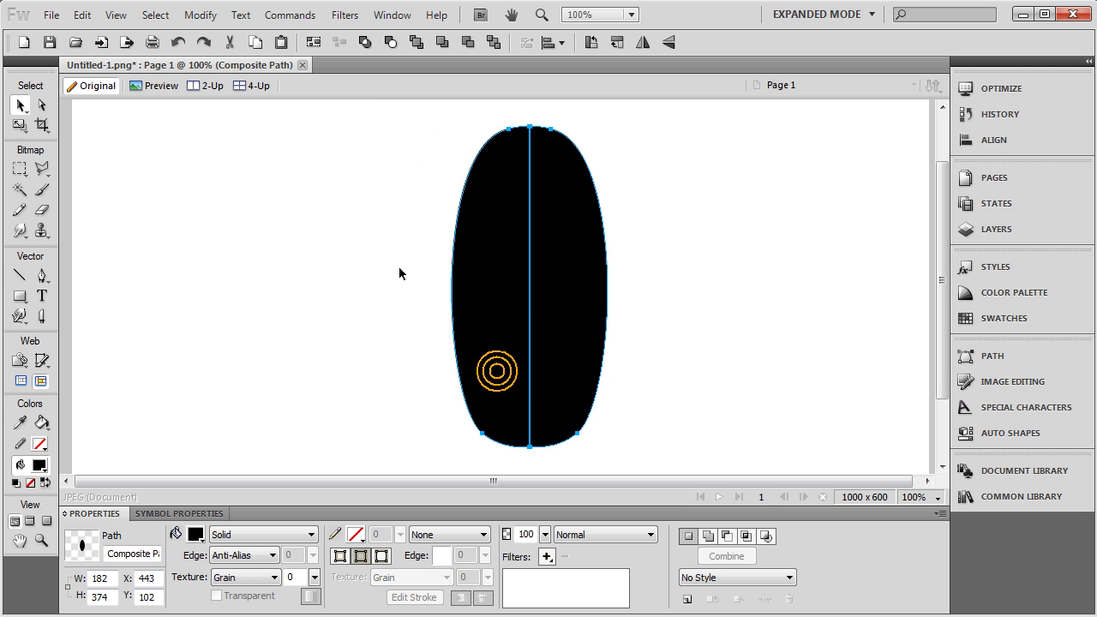
left_click(372, 185)
- Draw a circle about 57 pixels wide in the canvas's upper-left corner and place two copies beside it in a row
scroll(369, 231, "up", 3)
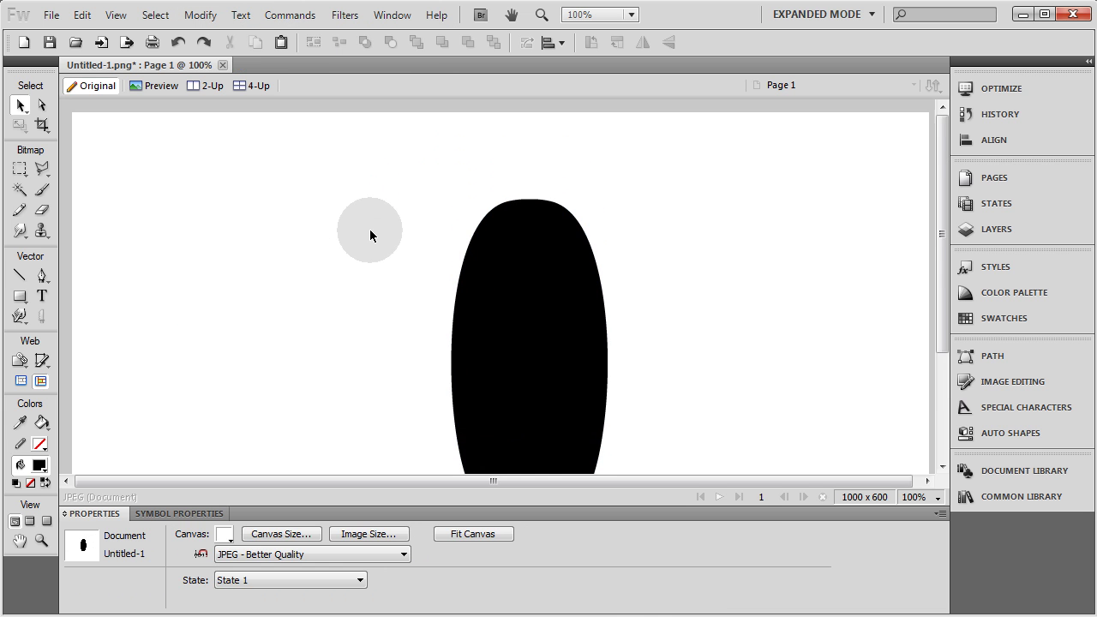
left_click(20, 296)
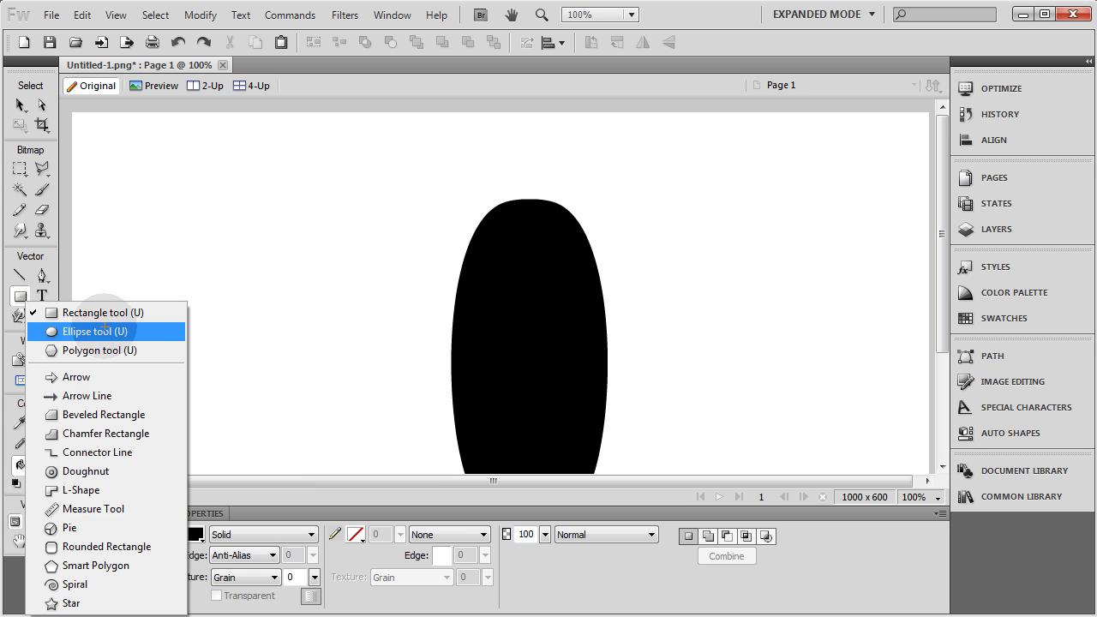
left_click(103, 336)
mouse_move(77, 118)
left_mouse_down()
mouse_move(140, 157)
mouse_move(126, 167)
left_mouse_up()
key("v")
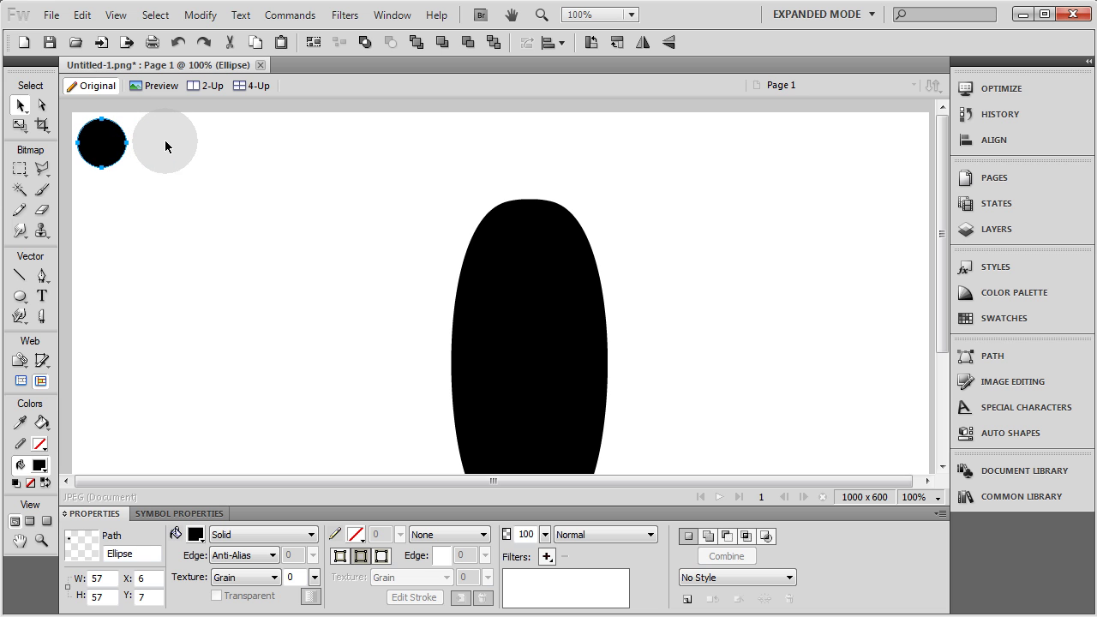
left_click_drag(120, 154, 210, 158)
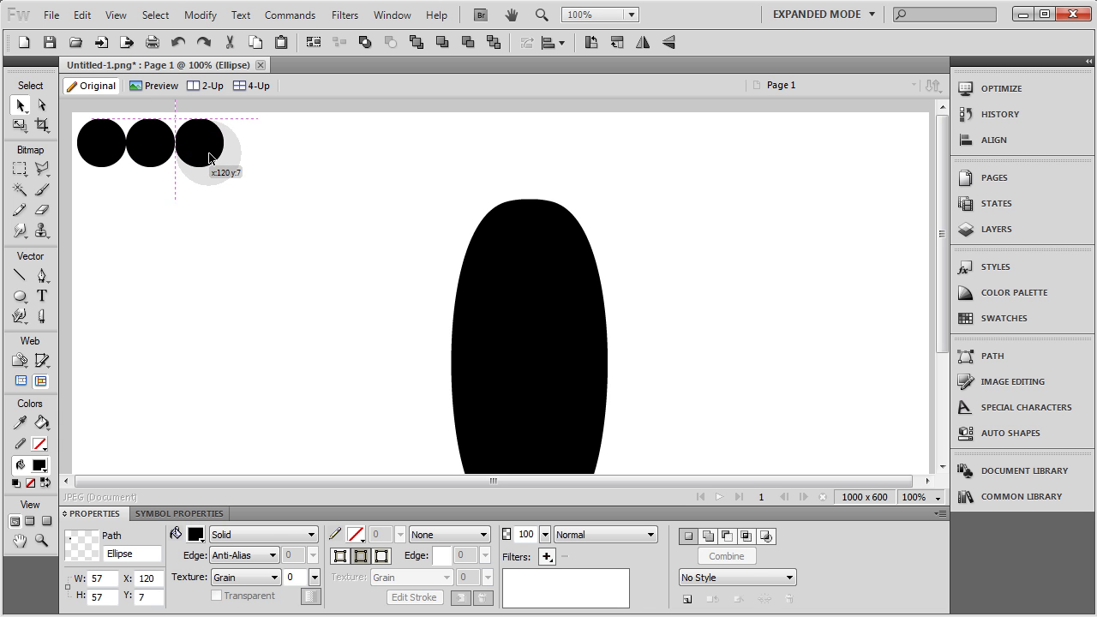
- Fill the first small circle with orange and the second with yellow
left_click(101, 142)
left_click(196, 534)
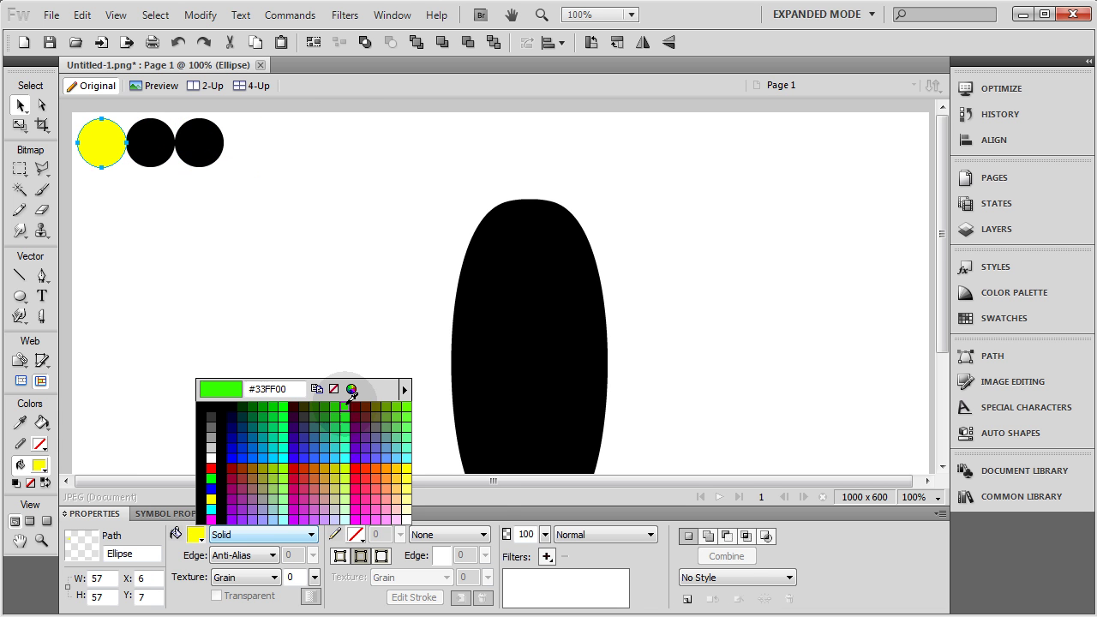
left_click(351, 390)
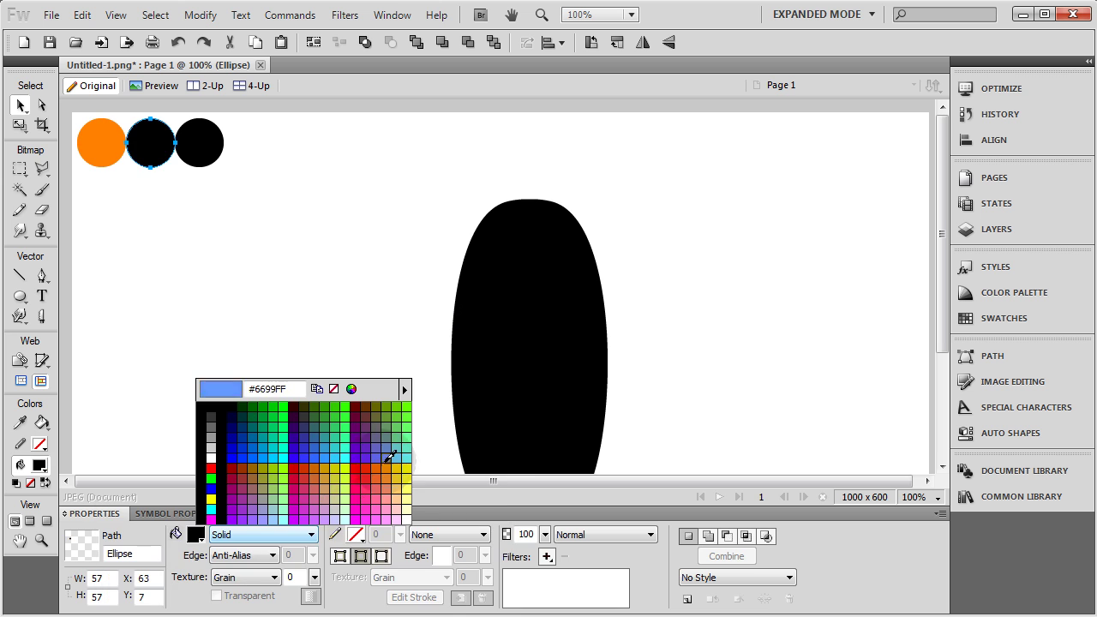
left_click(210, 514)
left_click(284, 256)
- Fill the third small circle with a custom muted green
left_click(204, 158)
left_click(195, 534)
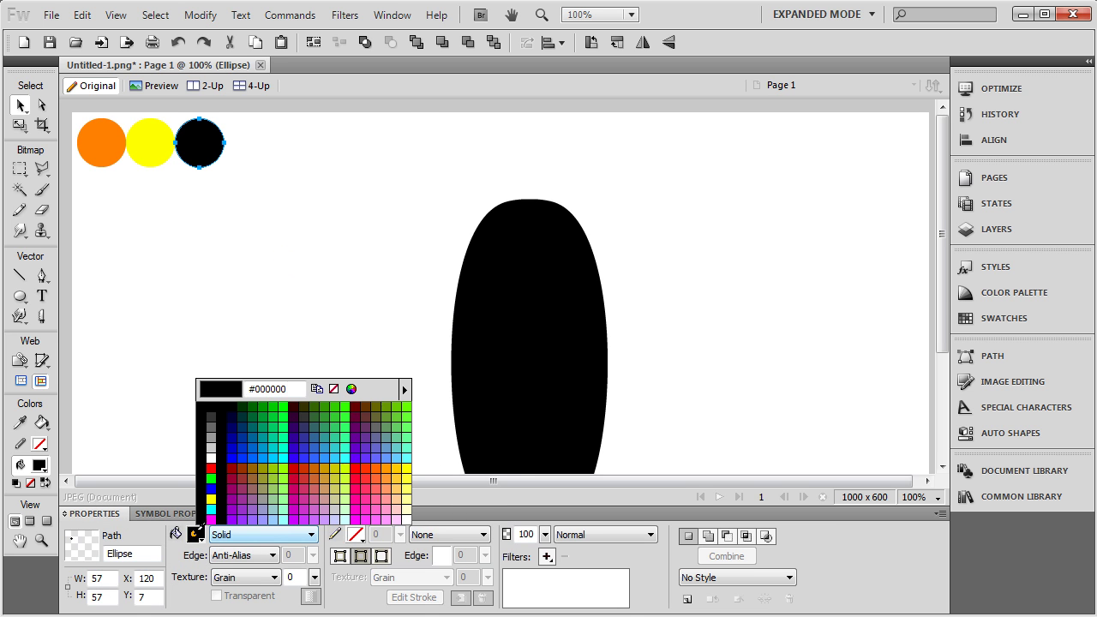
left_click(351, 390)
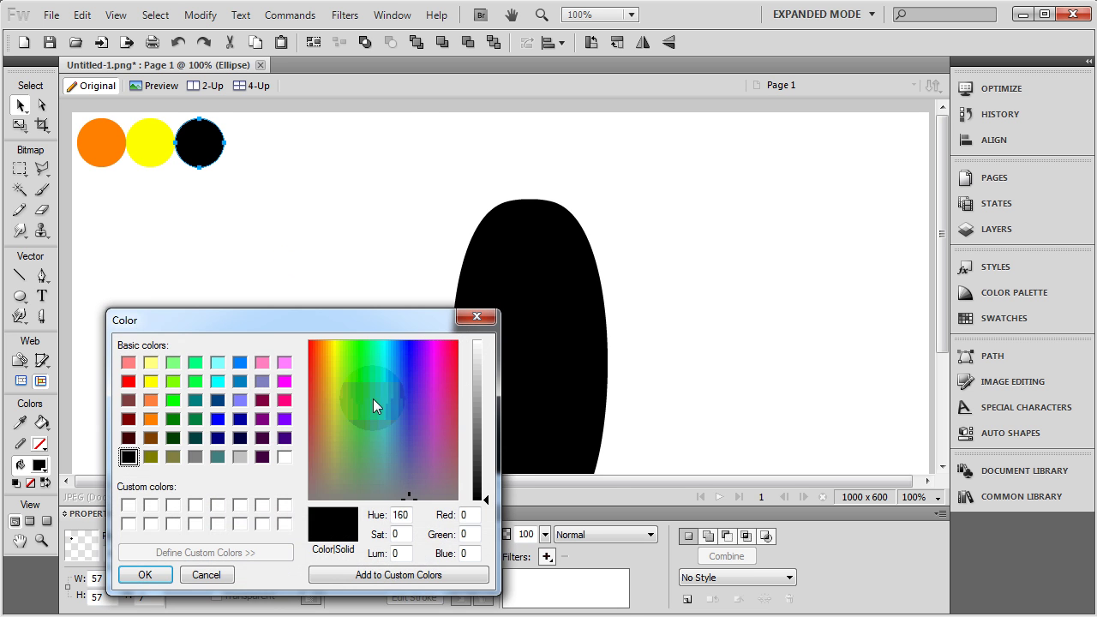
left_click_drag(347, 431, 344, 438)
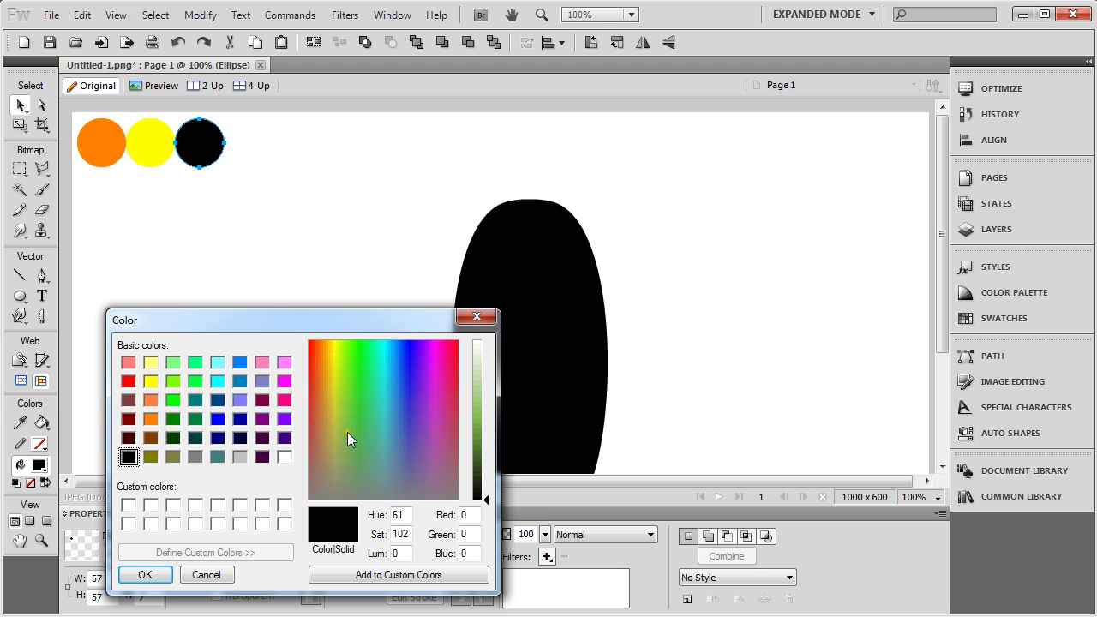
left_click_drag(486, 497, 483, 433)
left_click(163, 579)
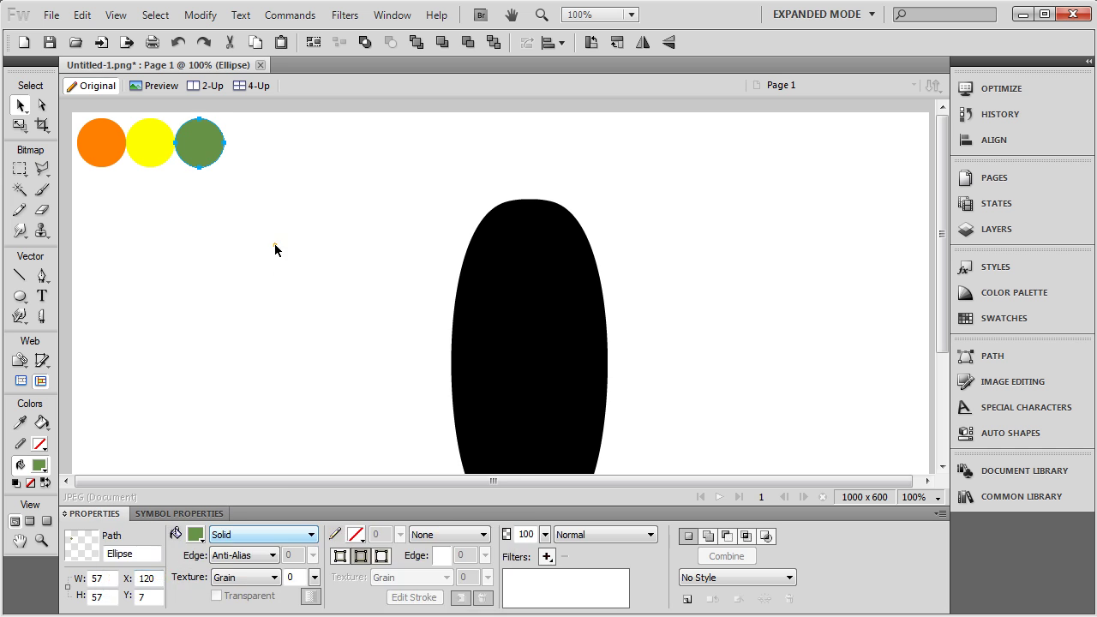
left_click(277, 249)
- Change the fill of the large black shape to an Ellipse gradient
left_click(566, 280)
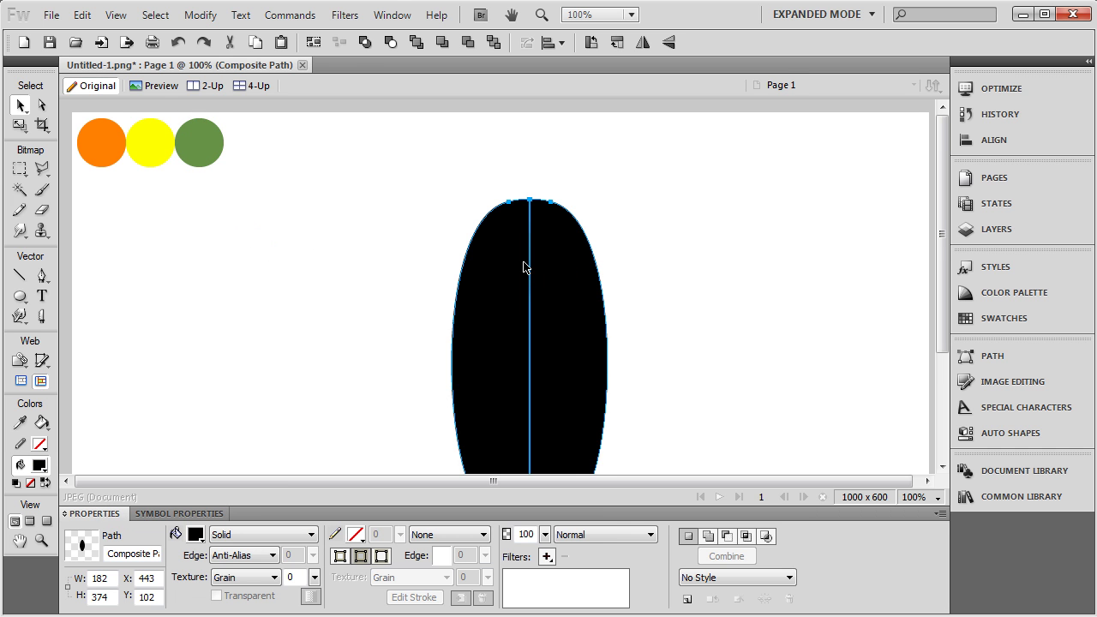
scroll(536, 359, "down", 2)
left_click(250, 540)
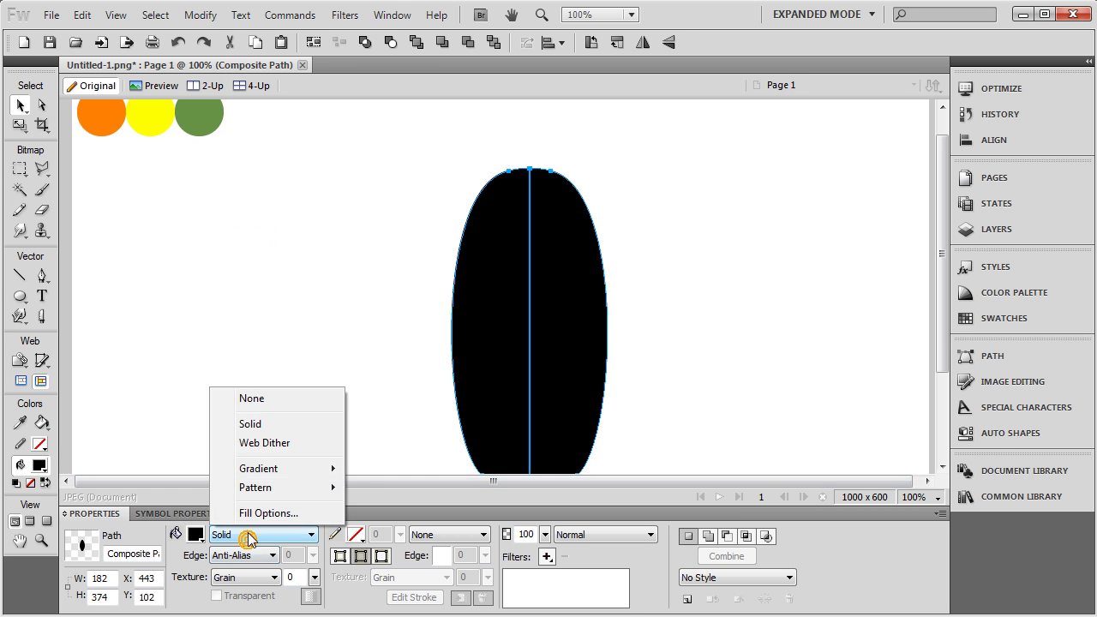
mouse_move(278, 472)
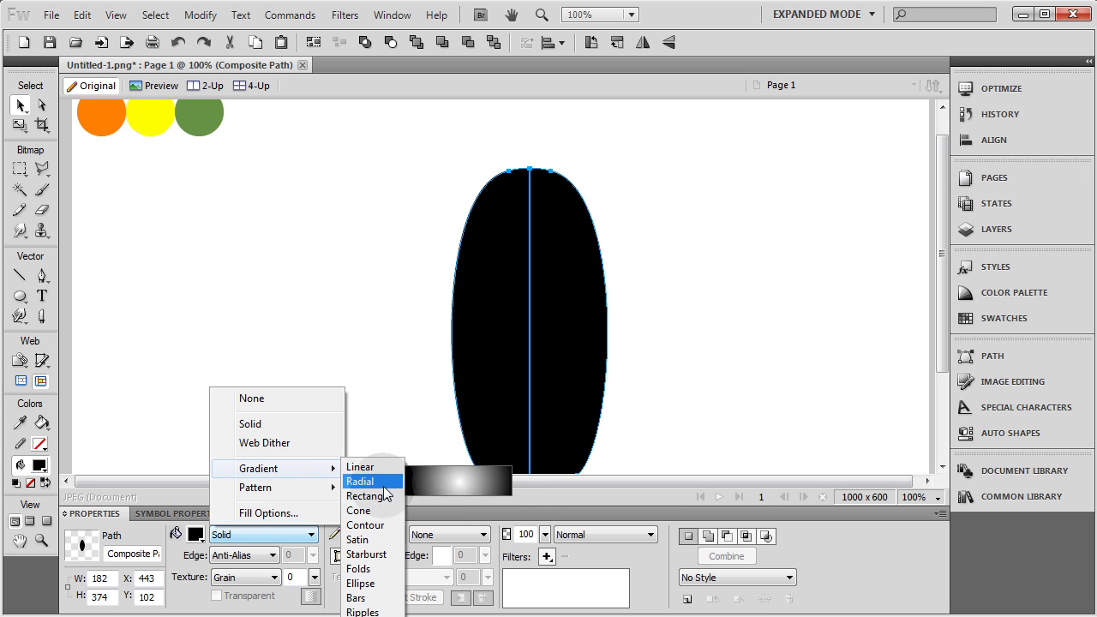
left_click(364, 583)
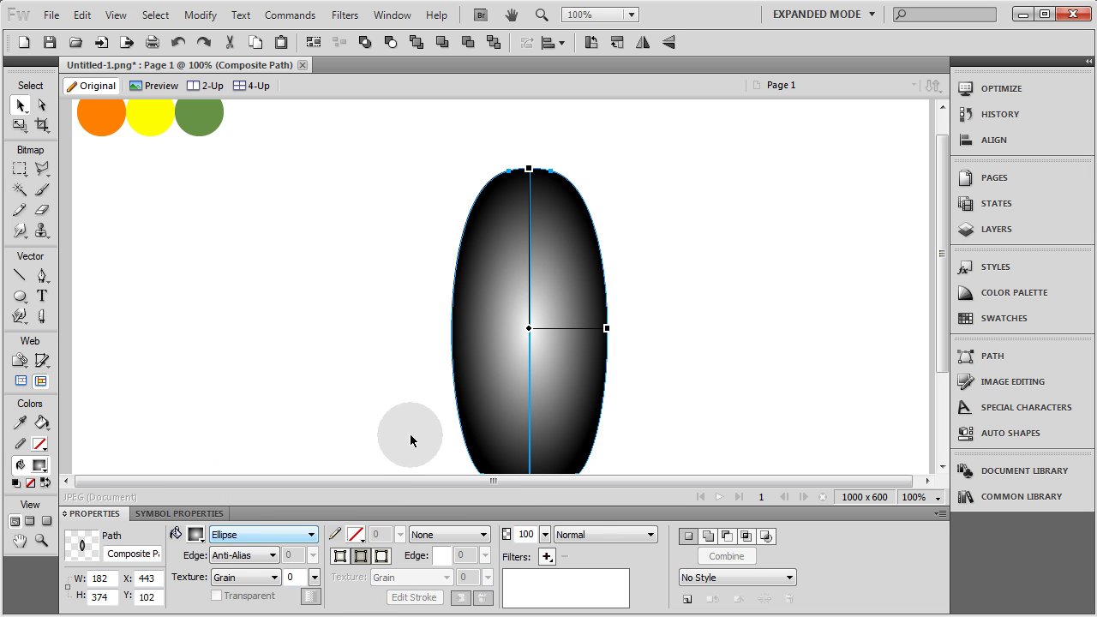
- Set the gradient's inner colour to the yellow and its outer colour to the orange sampled from the small circles
left_click(195, 534)
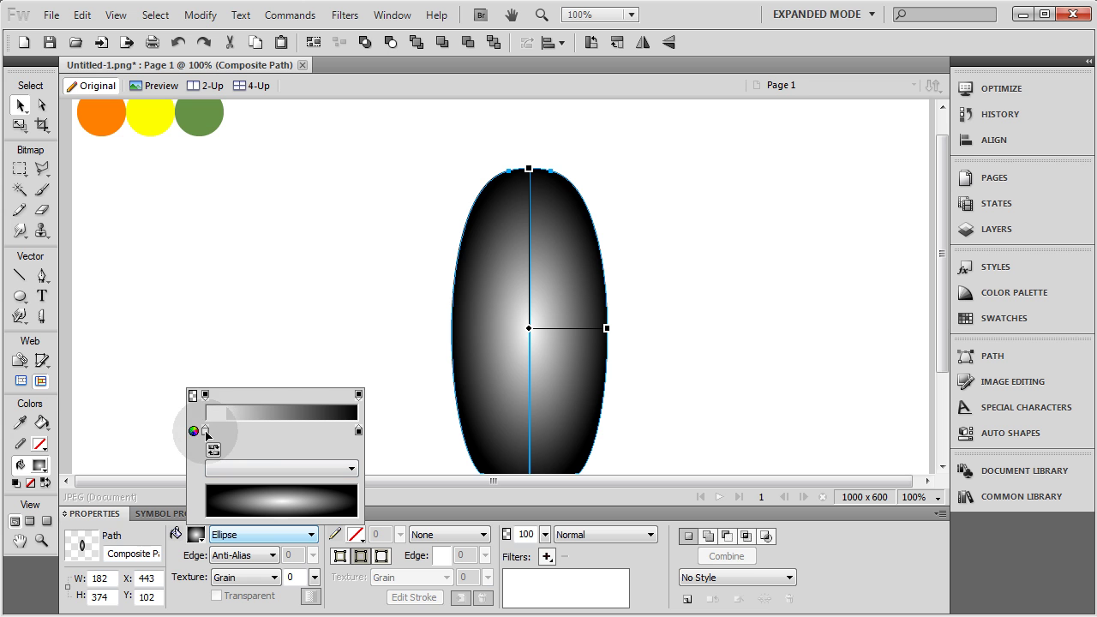
left_click(206, 433)
left_click(153, 115)
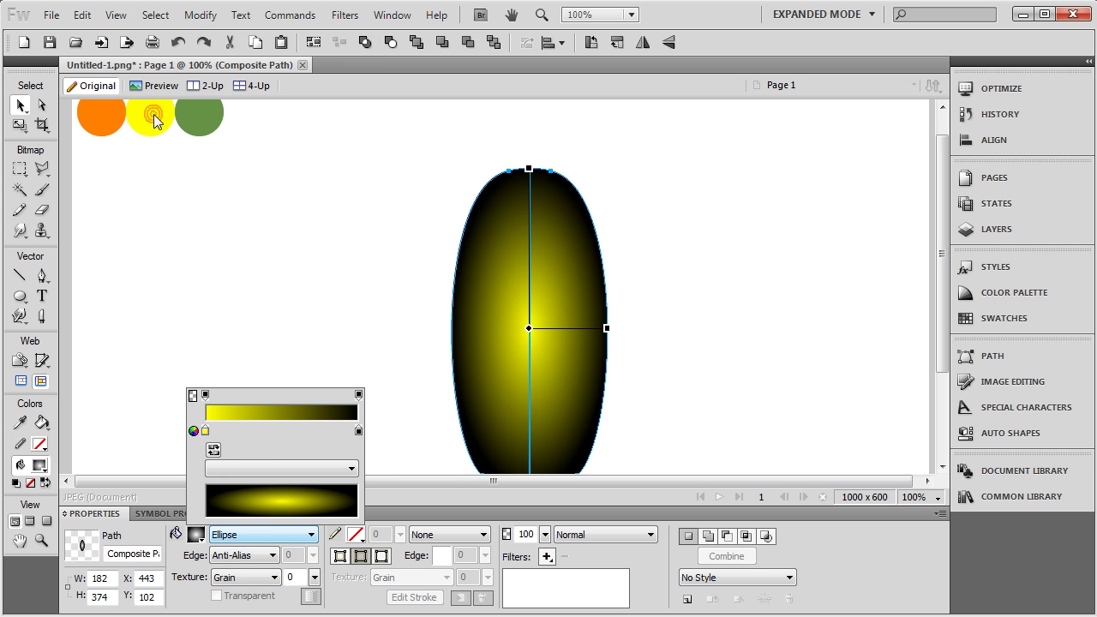
left_click(360, 434)
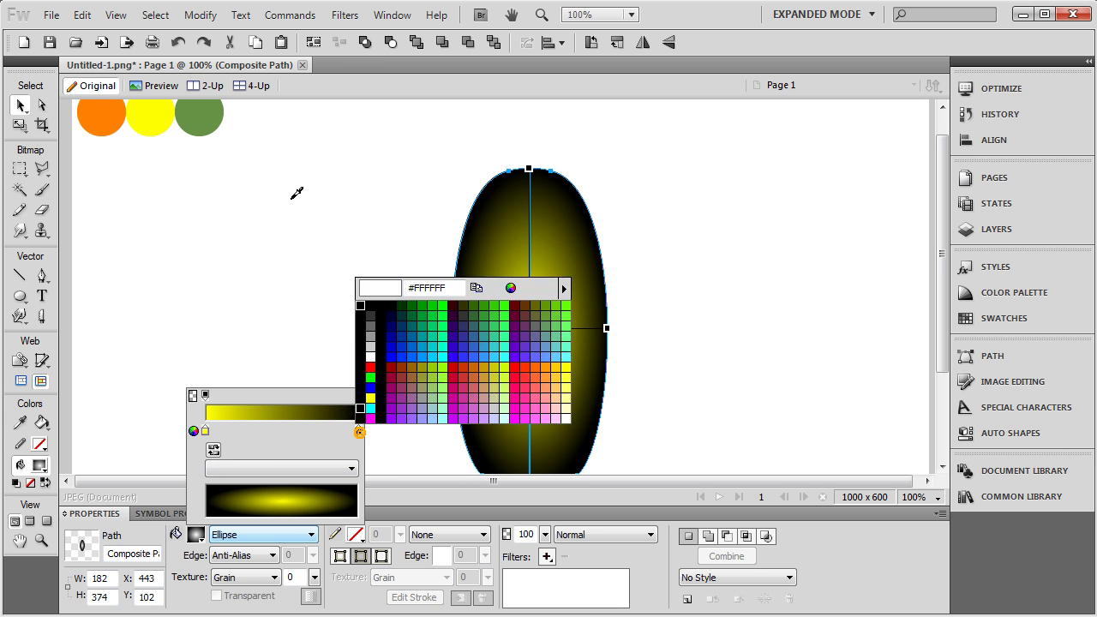
left_click(113, 126)
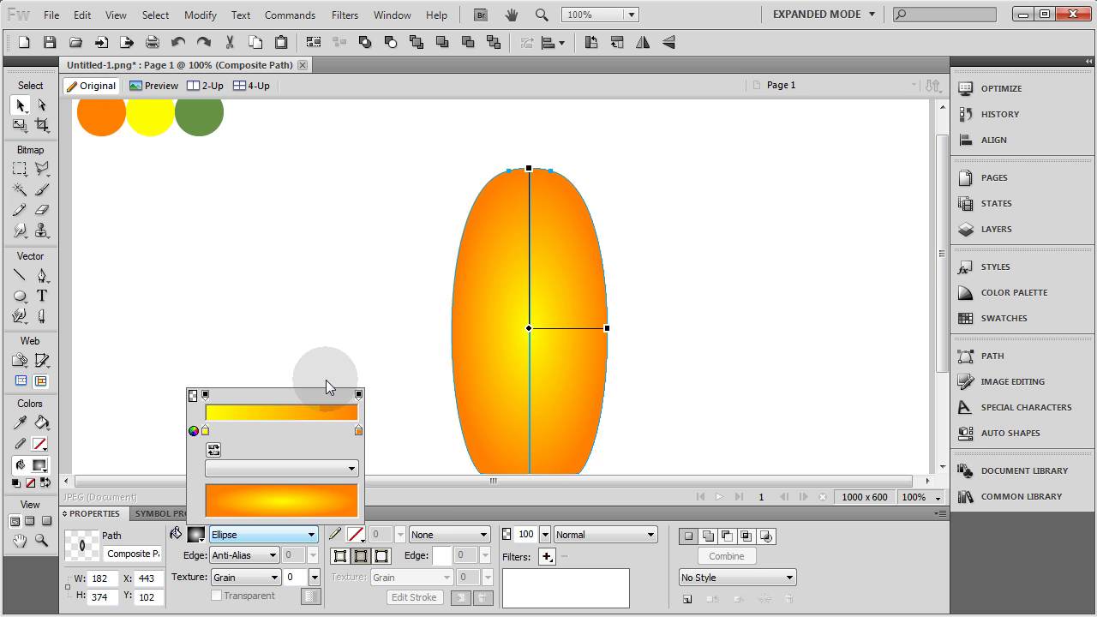
- Move the centre of the gradient up into the upper part of the large shape
left_click_drag(529, 328, 533, 240)
scroll(660, 244, "down", 1)
left_click(660, 242)
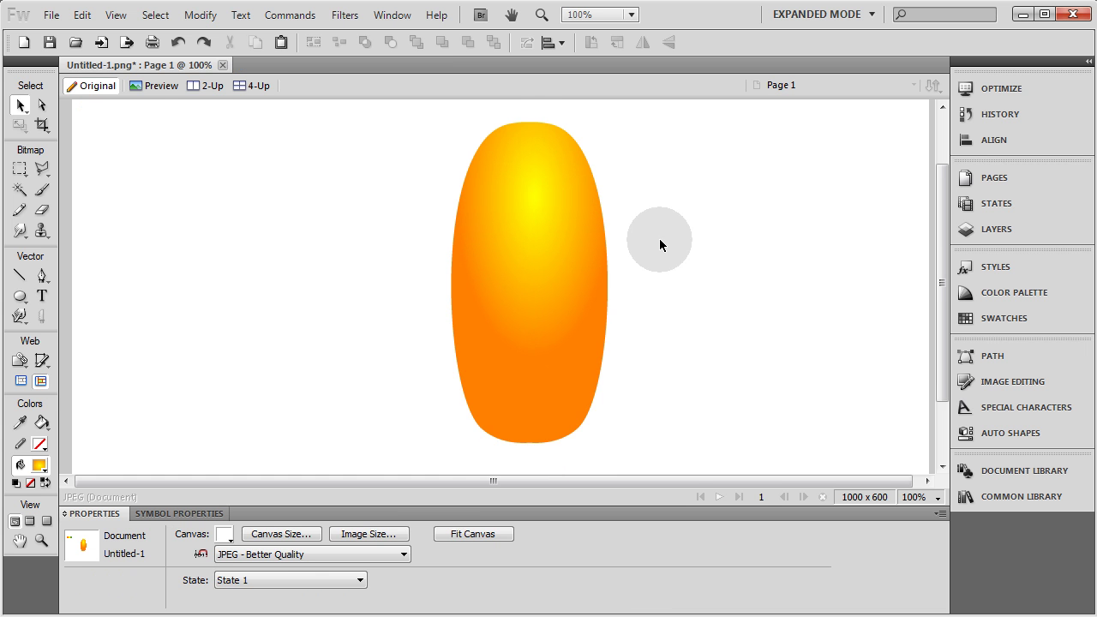
- Move the large shape up and left to about X 409, Y 26, centred horizontally on the canvas
scroll(660, 257, "up", 1)
scroll(662, 257, "down", 1)
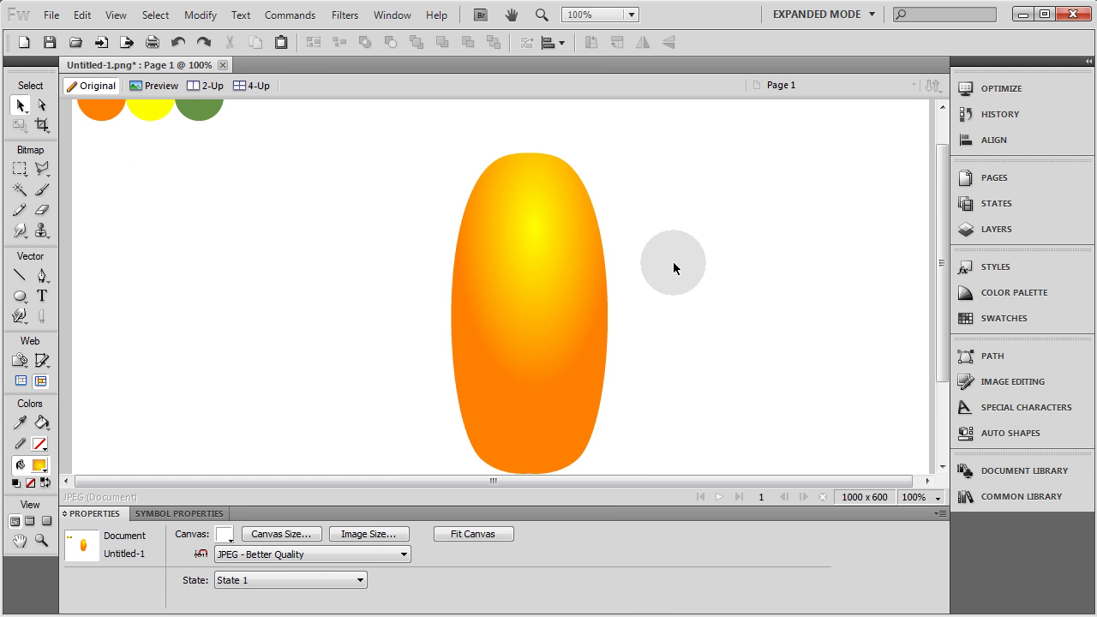
scroll(563, 372, "up", 1)
left_click_drag(562, 372, 535, 303)
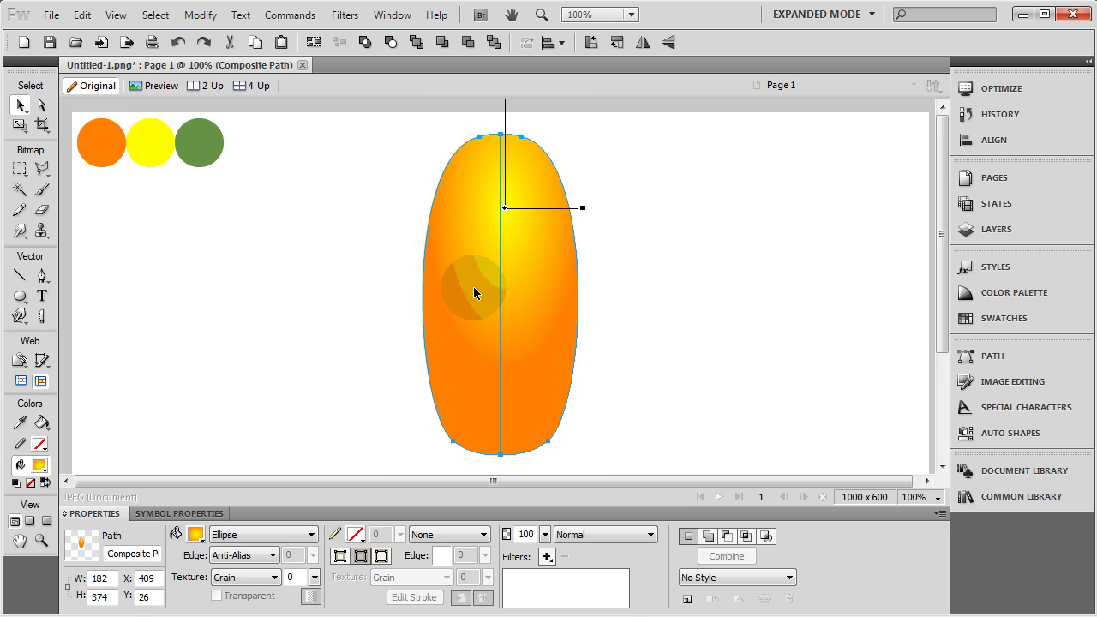
left_click(349, 238)
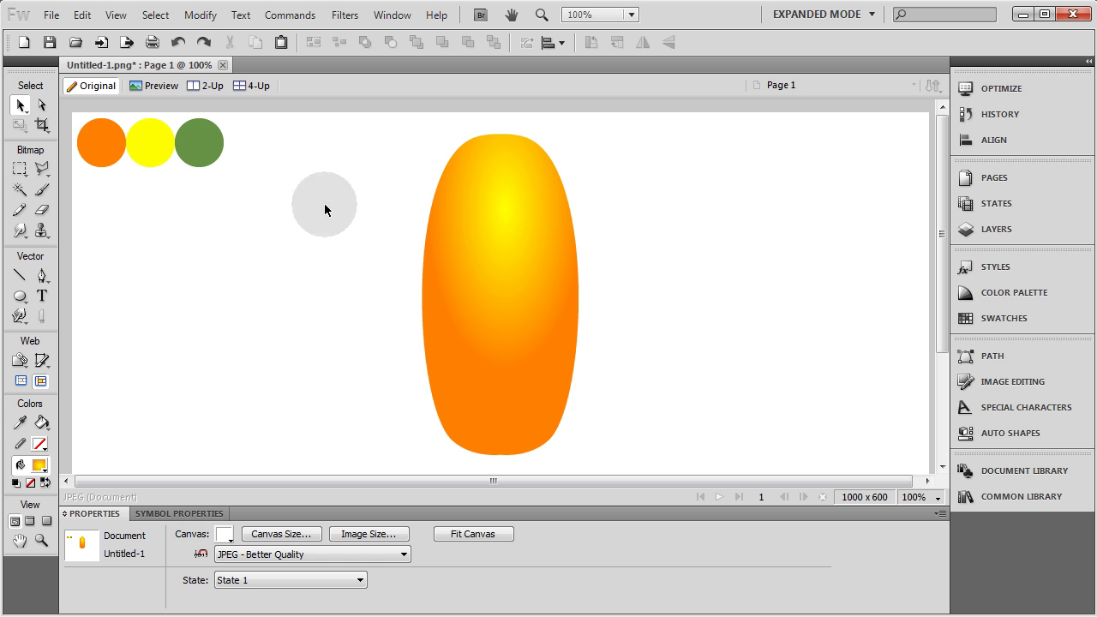
- Draw a closed curved segment about 150 by 371 px with the Pen tool, bulging out from the left side of the large shape
left_click(41, 277)
left_click(470, 149)
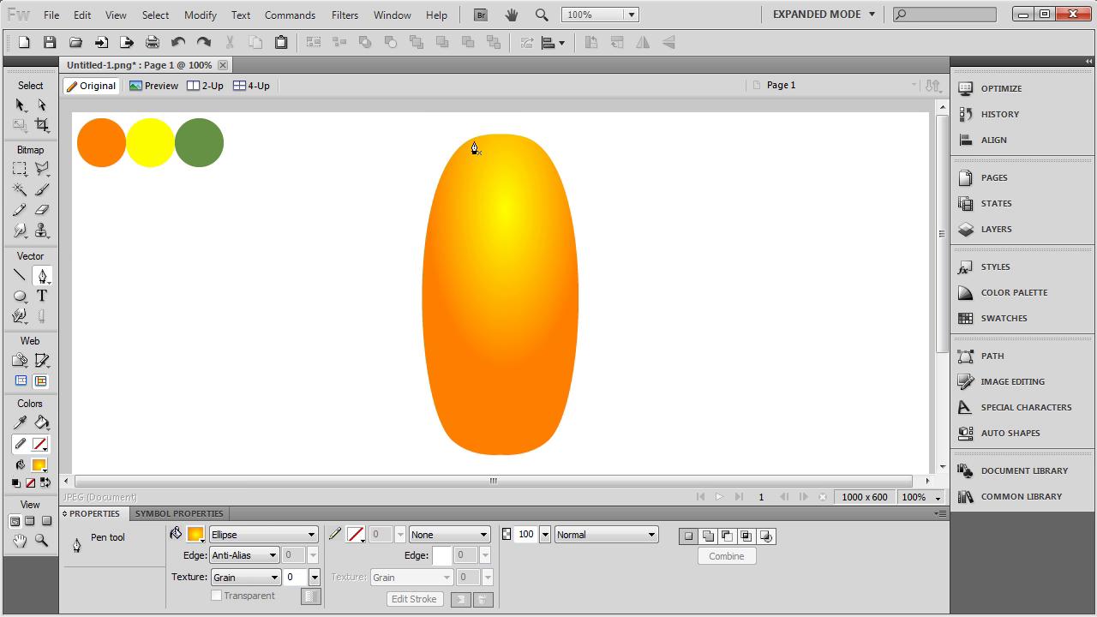
left_click(474, 141)
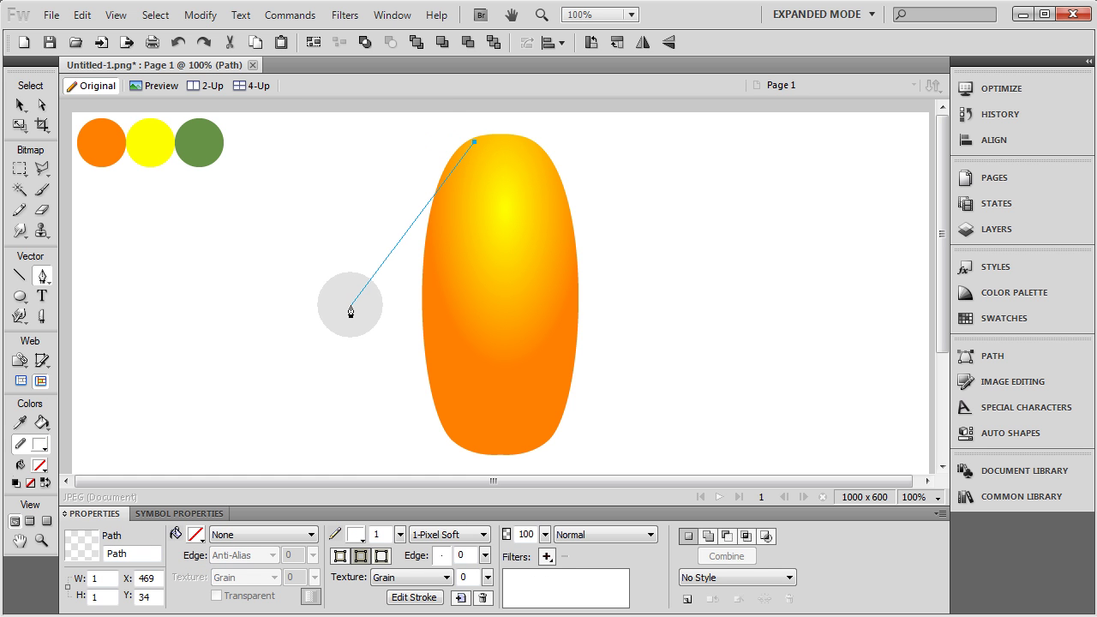
left_click_drag(352, 306, 334, 517)
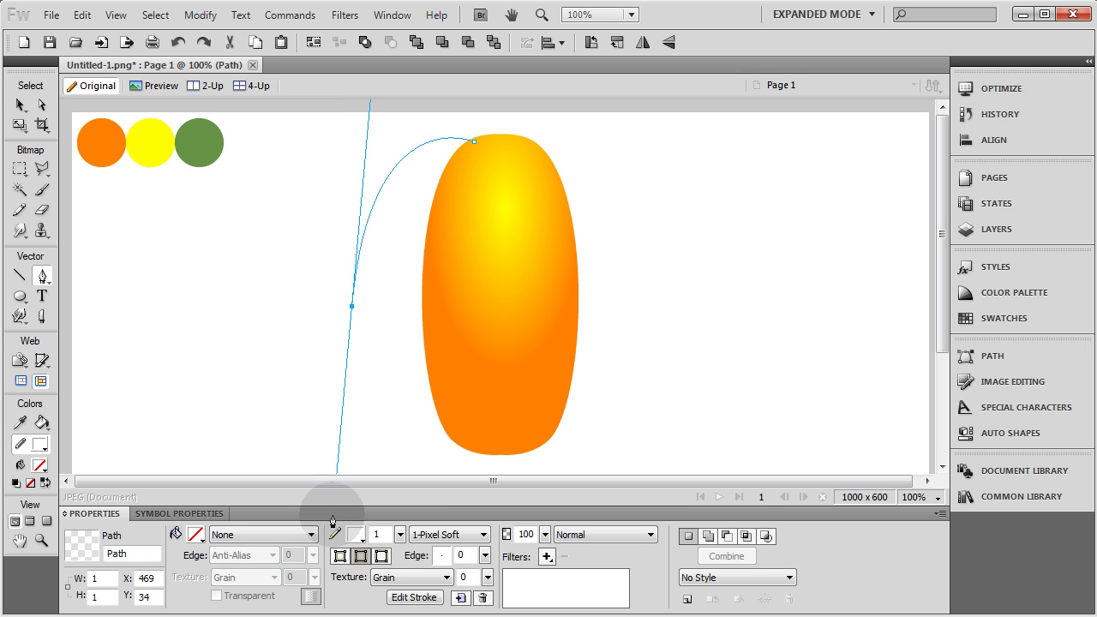
left_click_drag(335, 521, 338, 532)
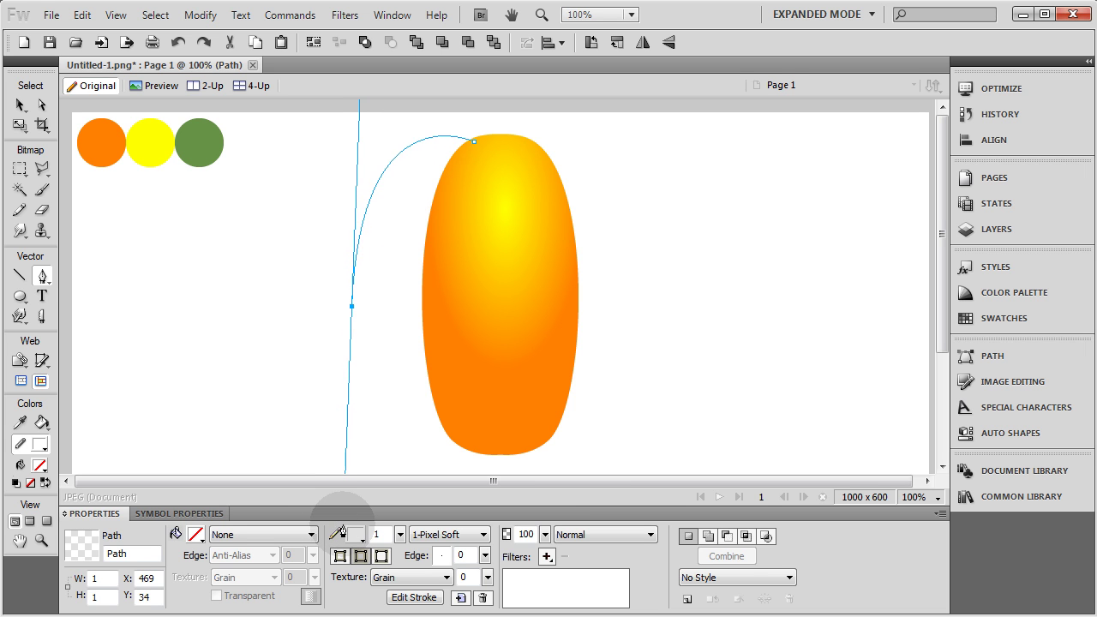
left_click(480, 442)
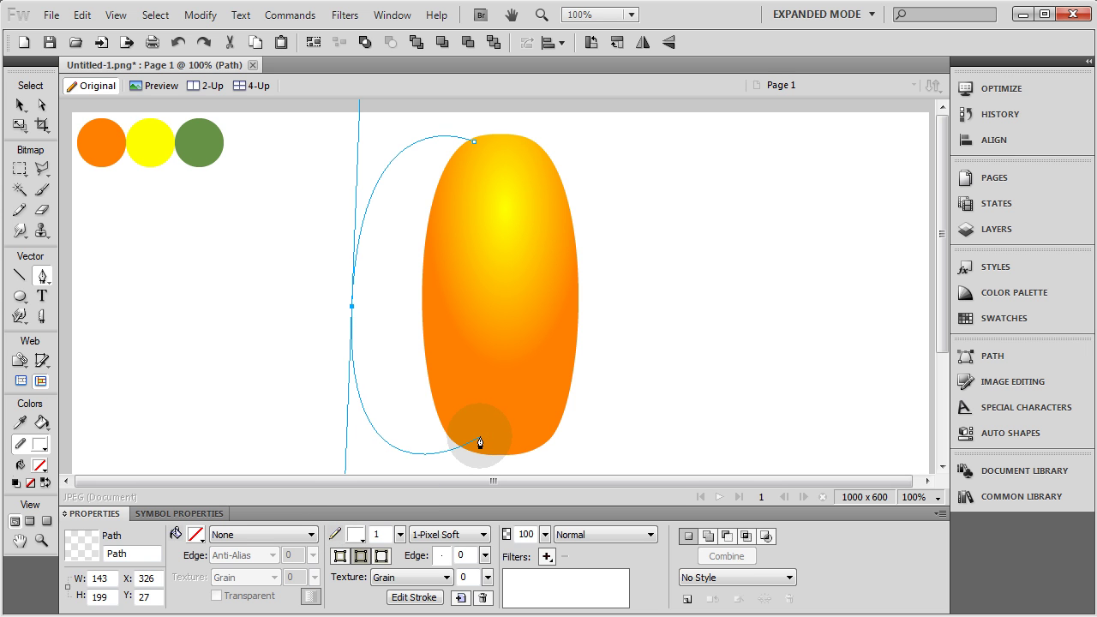
left_click(474, 143)
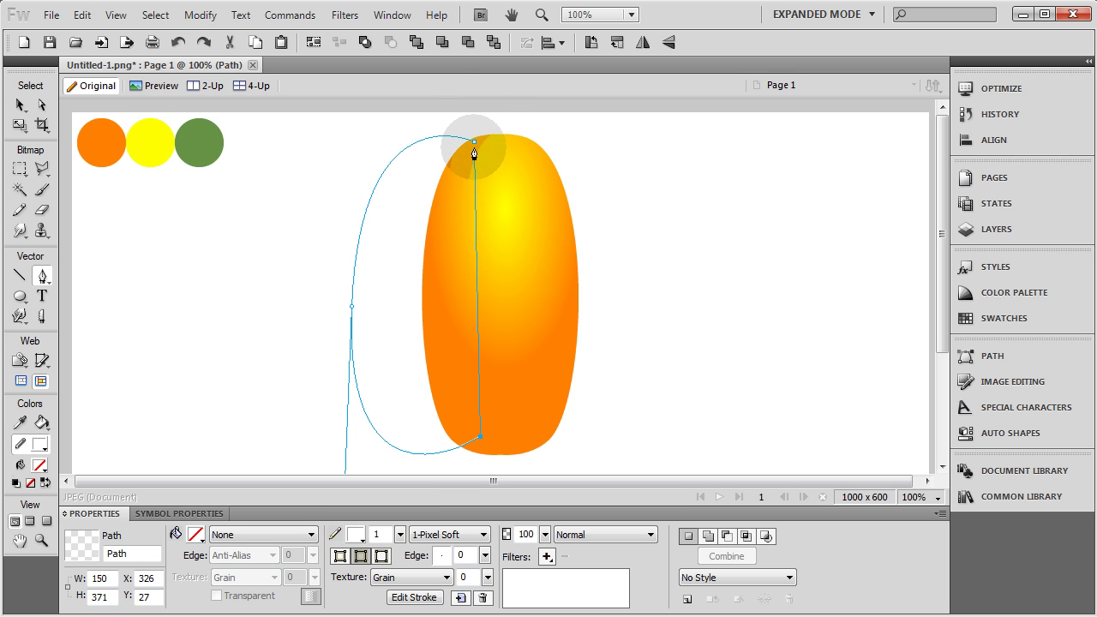
- Apply the large shape's yellow-to-orange Ellipse gradient to the new left segment and send the segment behind the large shape
key("ctrl+alt+shift+v")
left_click(597, 230)
left_click(385, 182)
left_click(21, 105)
left_click(377, 267)
left_click(381, 273)
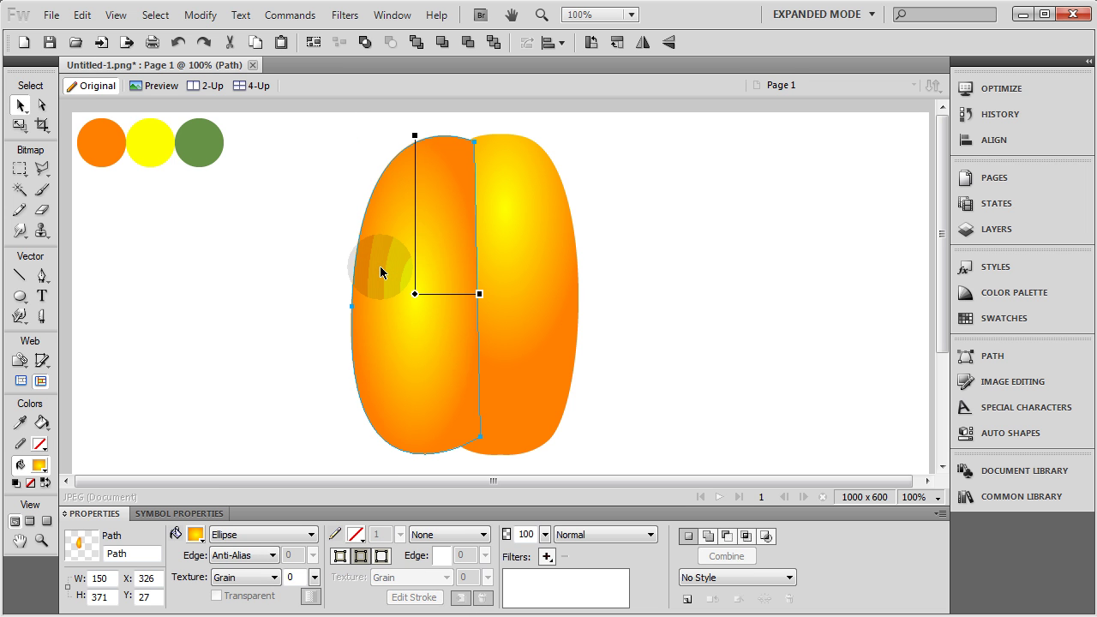
key("ctrl+shift+Down")
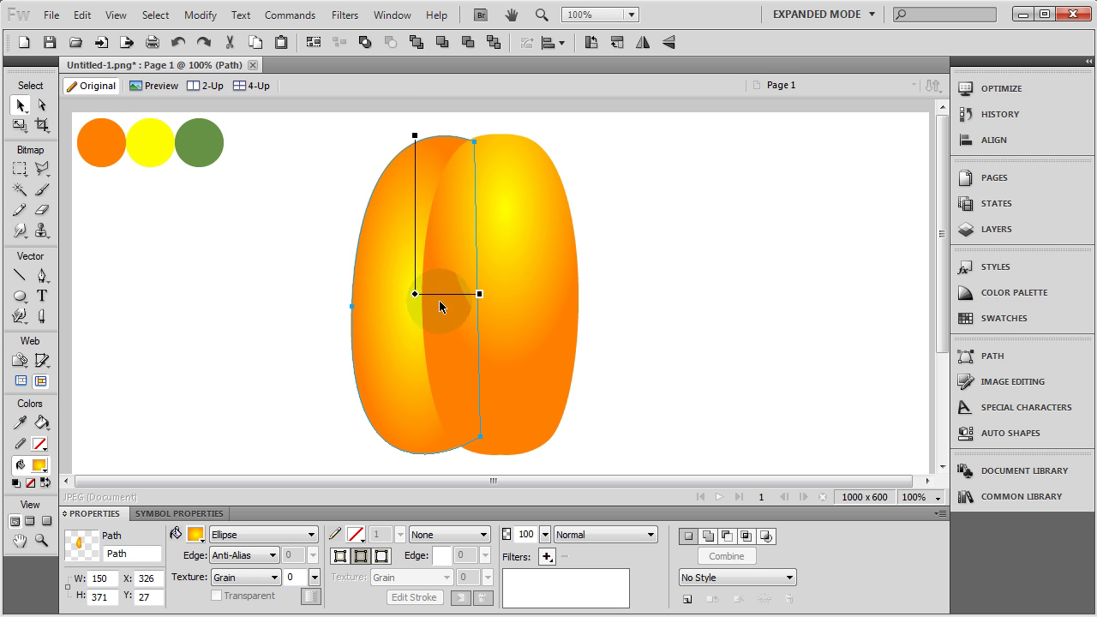
- Move the centre of the left segment's gradient up into its upper part, level with the large shape's highlight
left_click_drag(415, 293, 421, 218)
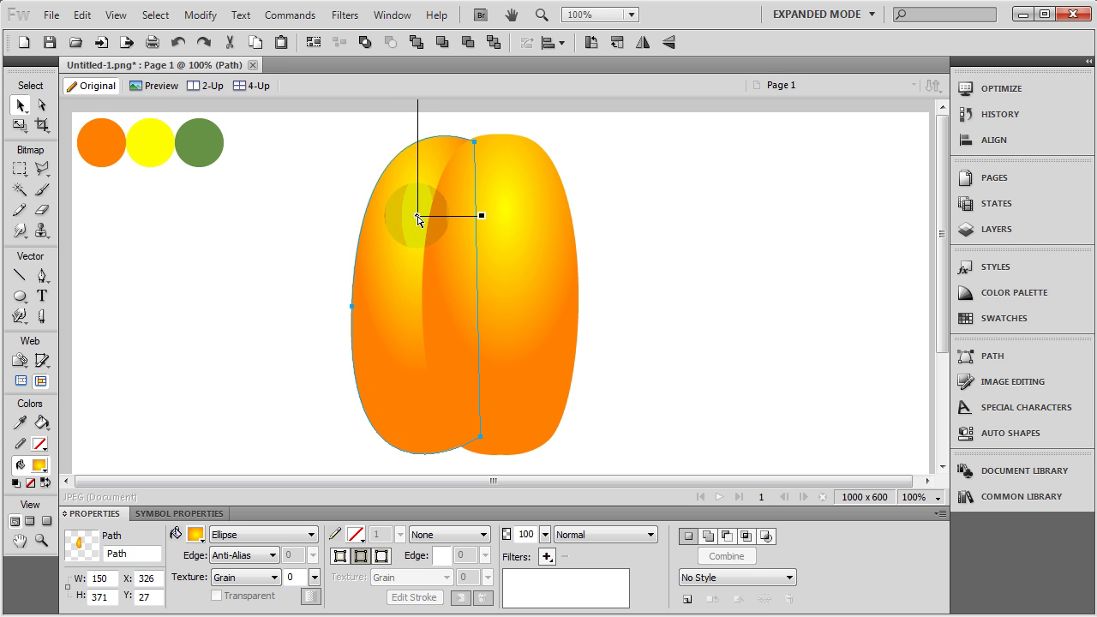
left_click(292, 274)
left_click(386, 267)
left_click(262, 251)
- Draw a second closed curved segment about 162 by 364 px with the Pen tool, extending further left than the first segment
left_click(43, 276)
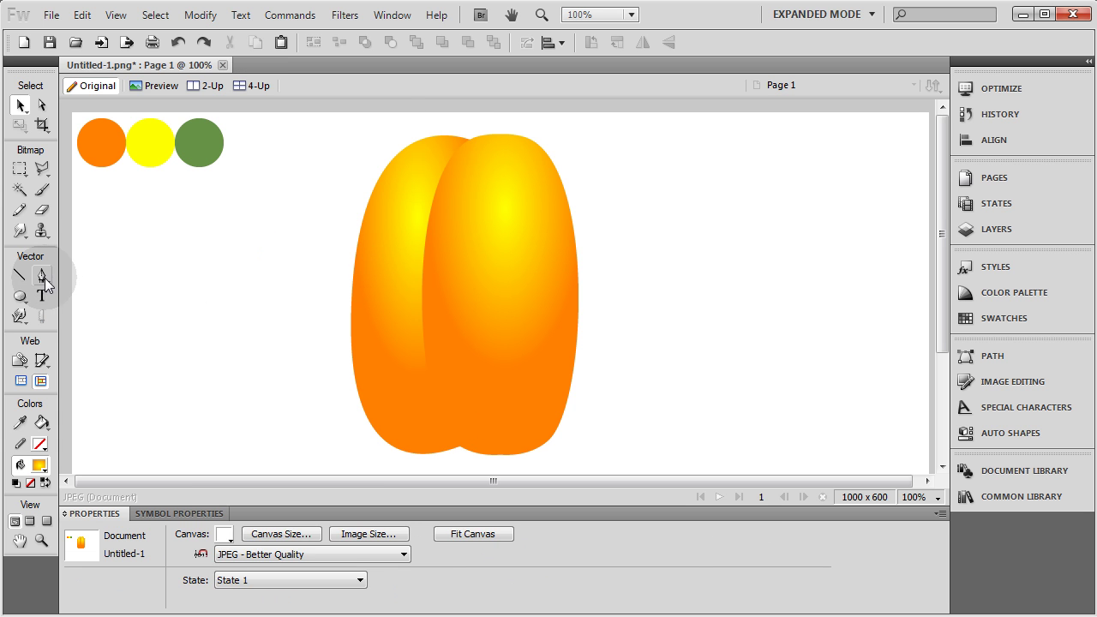
left_click(47, 278)
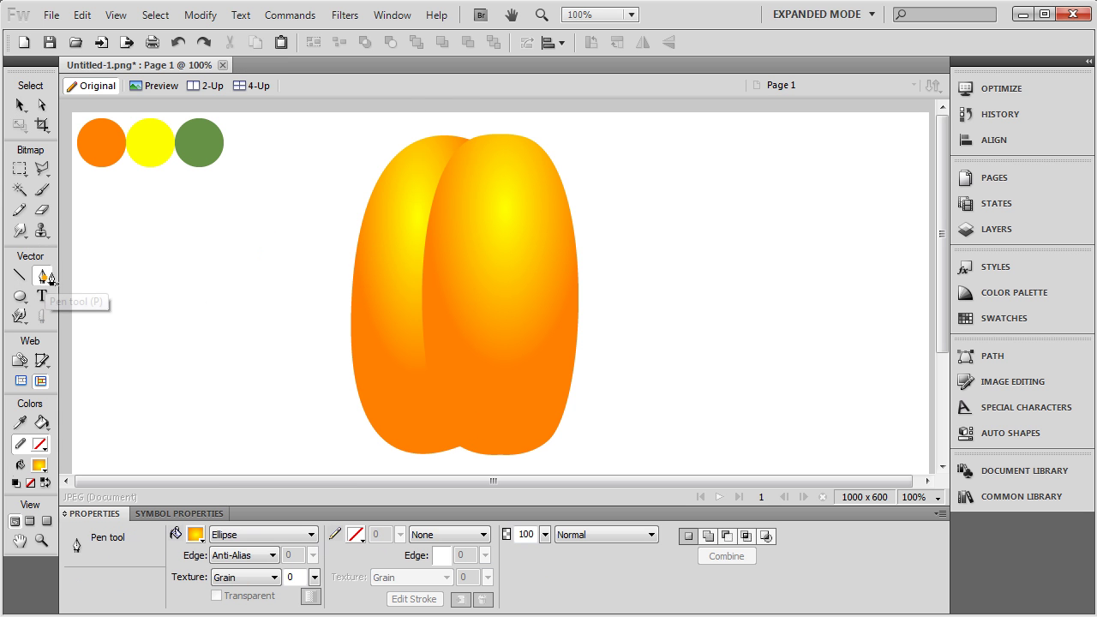
left_click(437, 141)
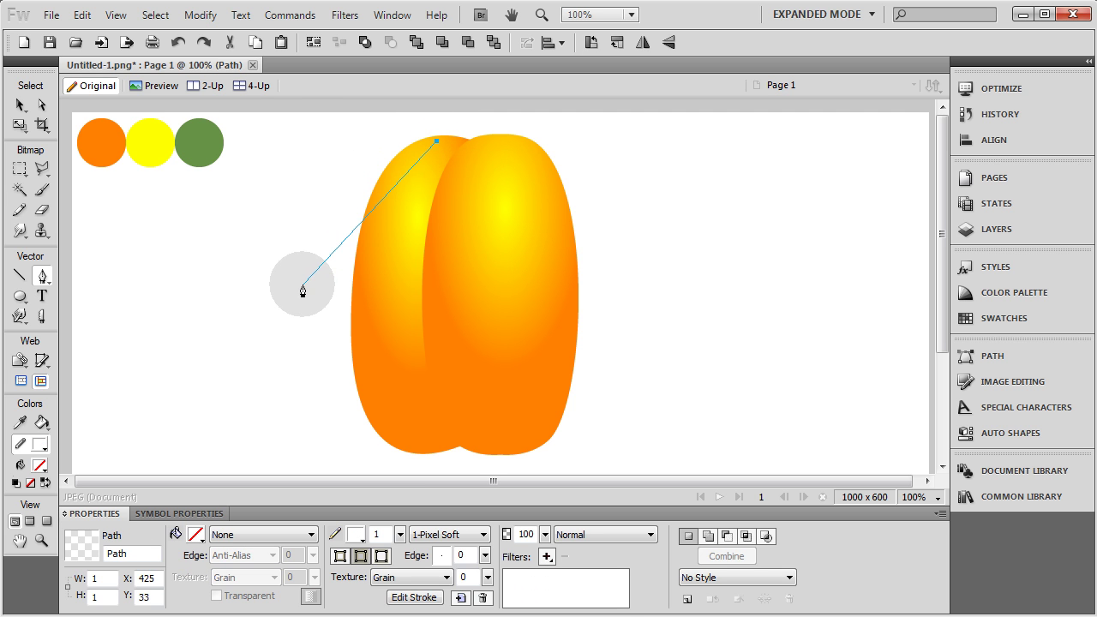
left_click_drag(301, 294, 300, 485)
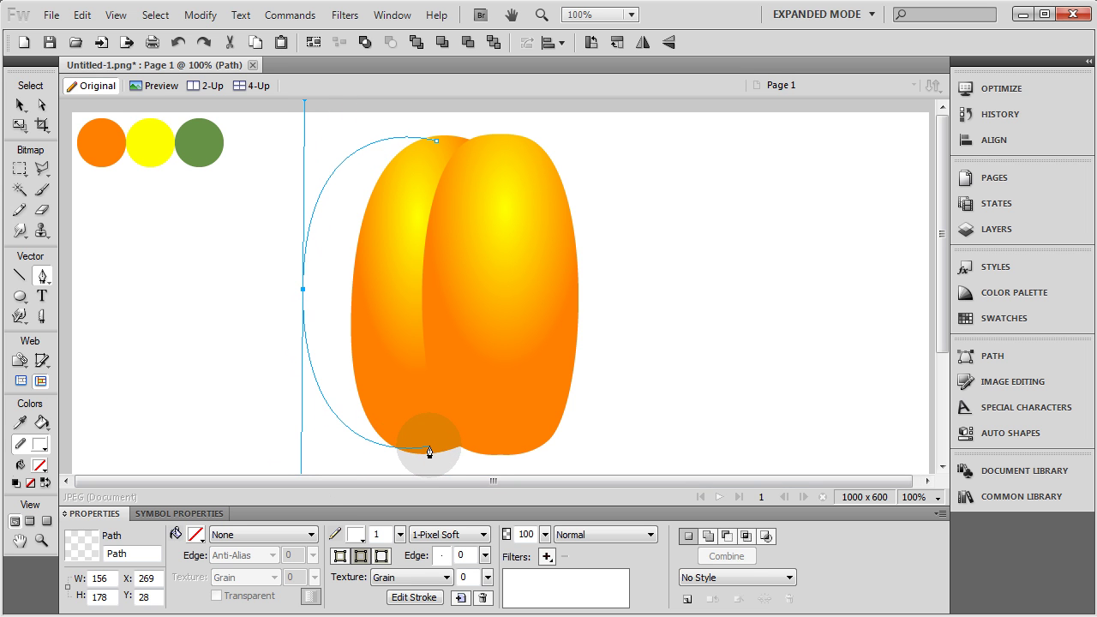
left_click_drag(429, 449, 446, 444)
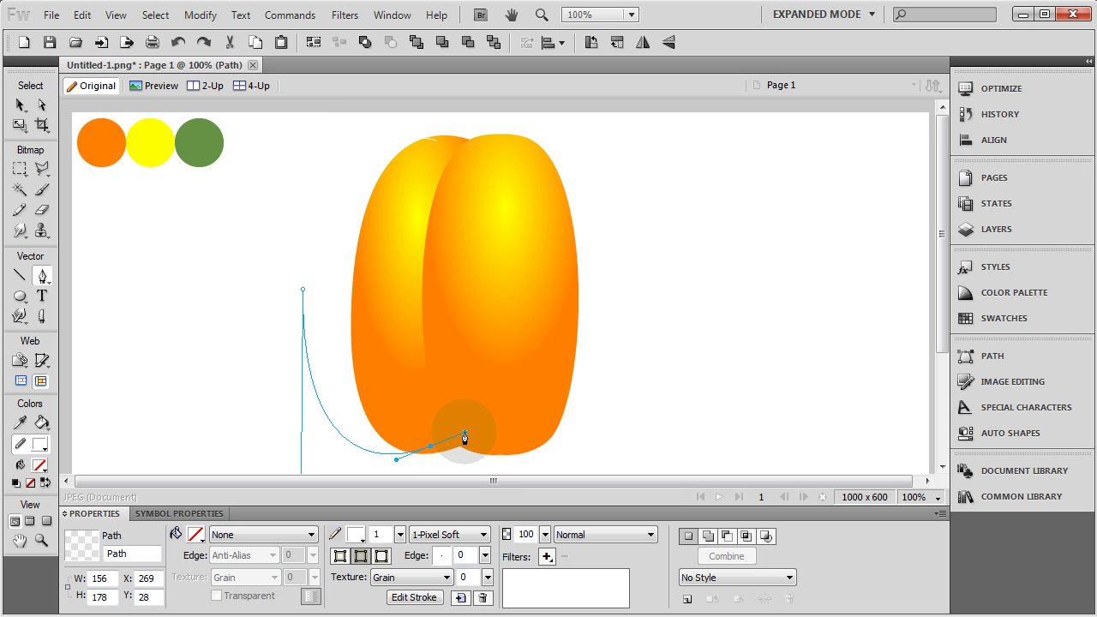
left_click_drag(464, 439, 453, 443)
left_click(437, 141)
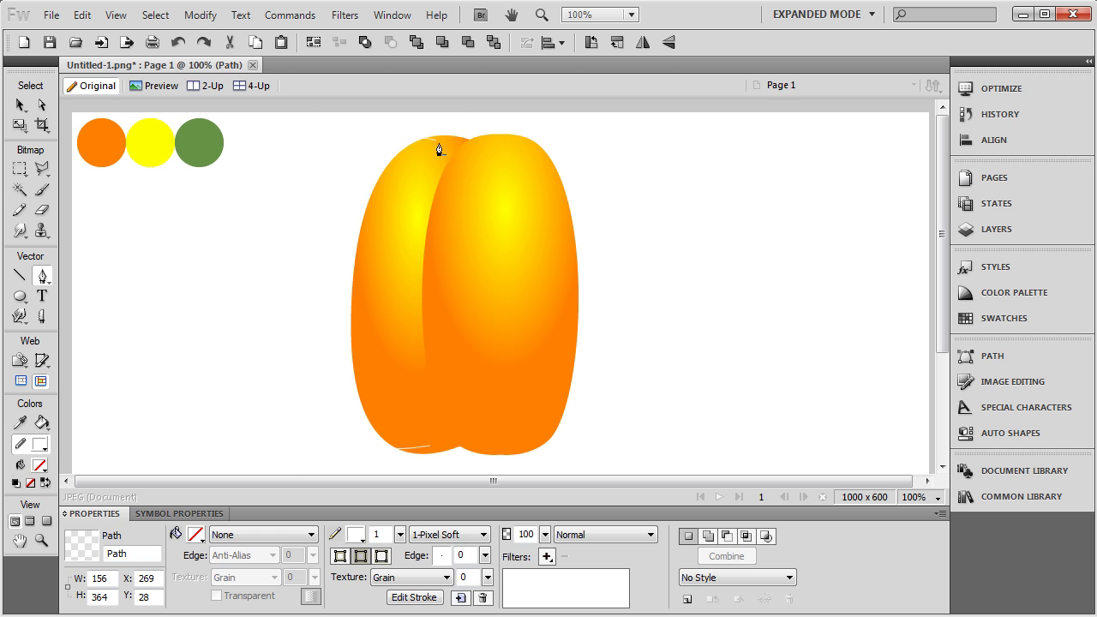
- Give the second left segment the same yellow-to-orange Ellipse gradient without a stroke and send it to the back
left_click(17, 103)
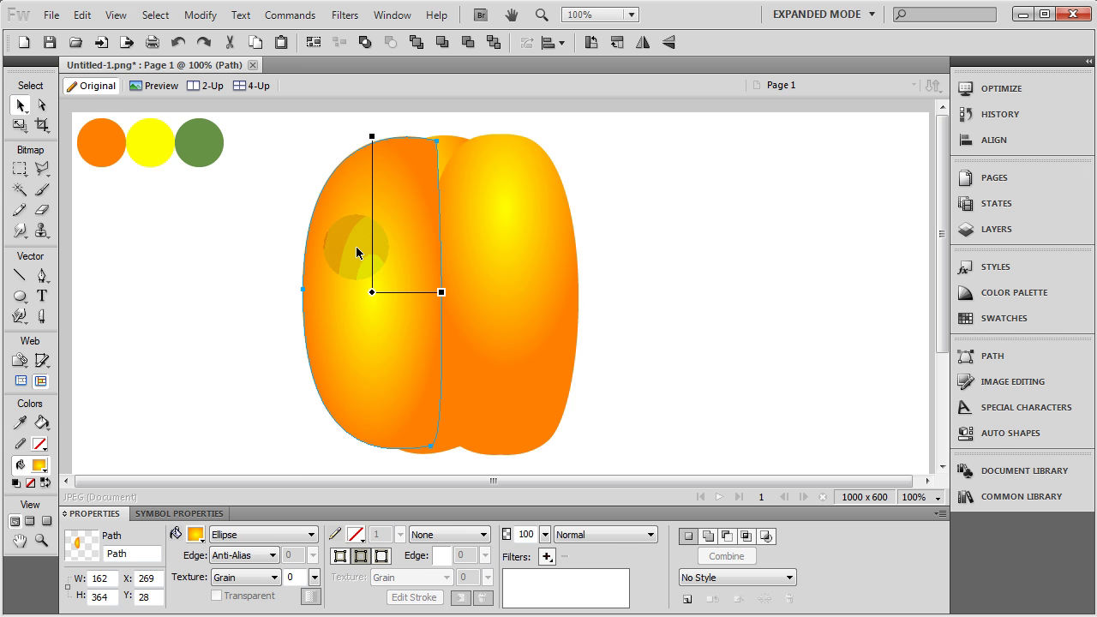
key("ctrl+shift+Down")
left_click(266, 262)
- Move the centre of the second left segment's gradient up and left into its visible upper part
left_click(372, 289)
left_click_drag(372, 289, 350, 229)
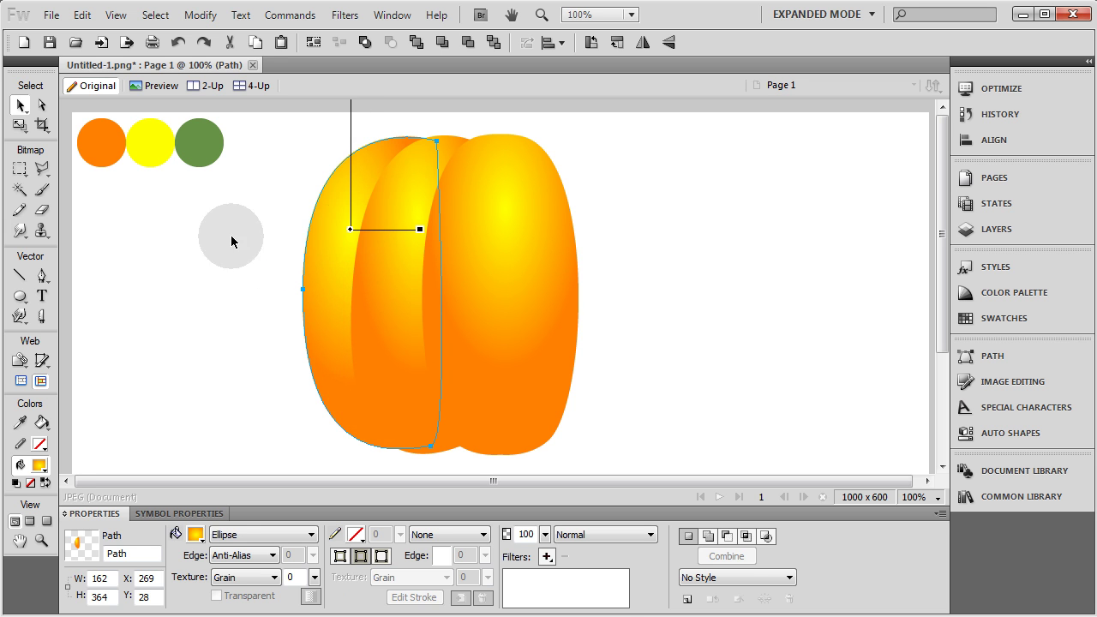
left_click(212, 280)
left_click(323, 268)
left_click(181, 284)
- Draw a third closed curved segment about 133 by 356 px with the Pen tool as the outermost left part of the body
left_click(39, 275)
left_click_drag(399, 150, 380, 147)
left_click_drag(269, 271, 259, 434)
left_click(352, 445)
left_click_drag(354, 450, 440, 437)
left_click(378, 446)
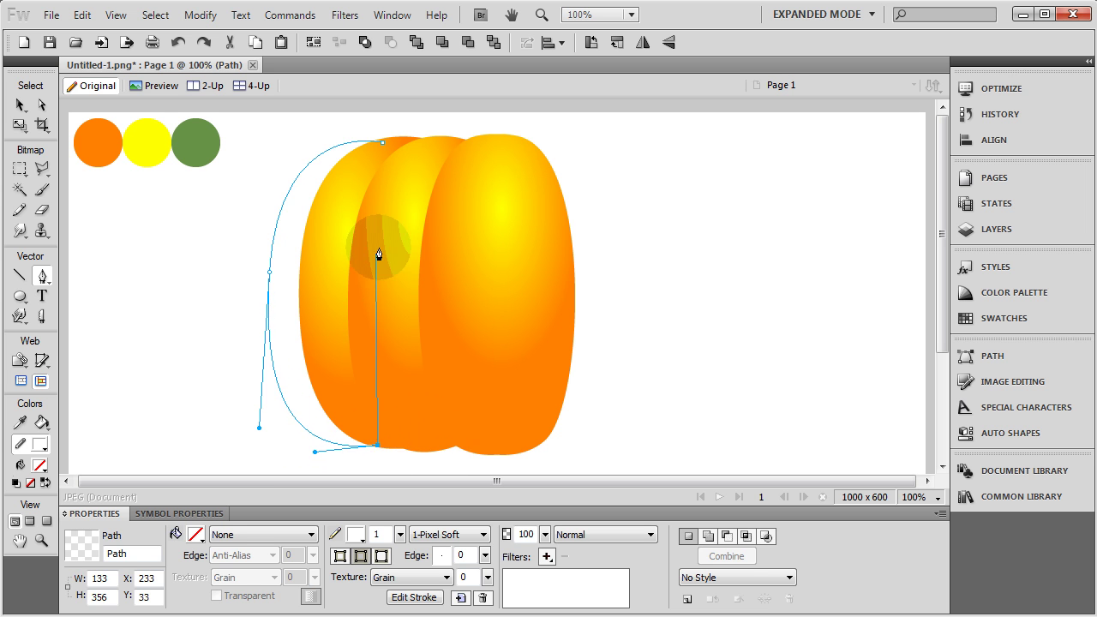
left_click(384, 147)
- Place the outermost left segment at the back with the same Ellipse gradient and move its gradient centre up
left_click(26, 103)
left_click_drag(325, 293, 315, 211)
left_click(226, 245)
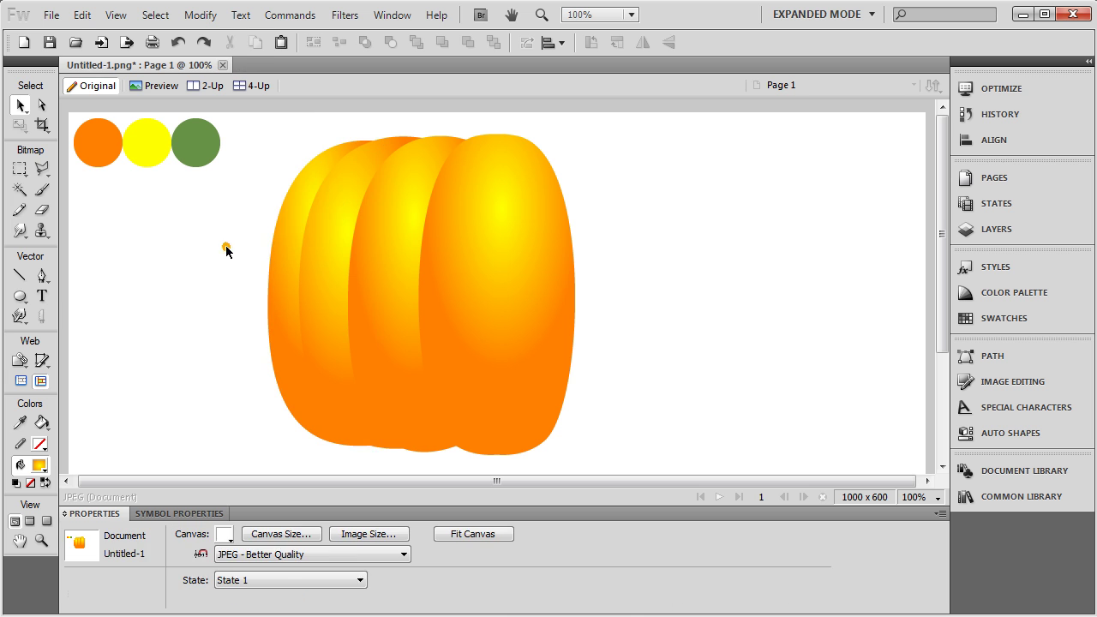
- Shift the outermost left segment's gradient slightly up and right, and widen and raise the gradient of the second left segment
left_click(275, 235)
mouse_move(372, 212)
left_mouse_down()
mouse_move(331, 214)
mouse_move(380, 213)
left_mouse_up()
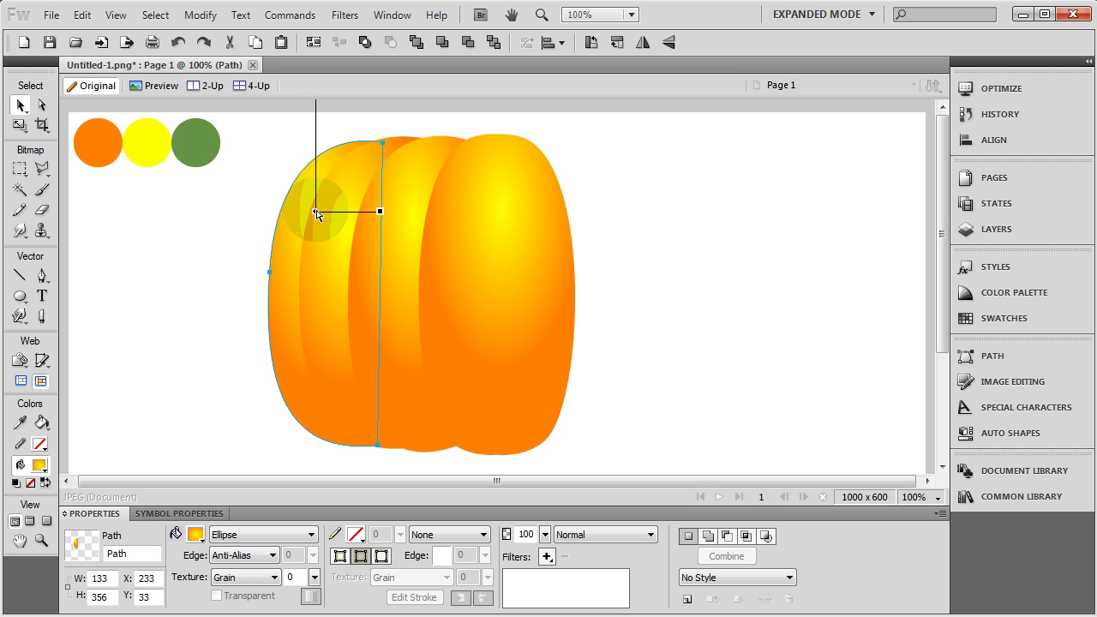
left_click(318, 247)
left_click_drag(418, 231, 431, 230)
left_click_drag(347, 230, 364, 207)
- Widen the gradient of the left segment next to the central shape and move its centre slightly up and right
left_click(388, 247)
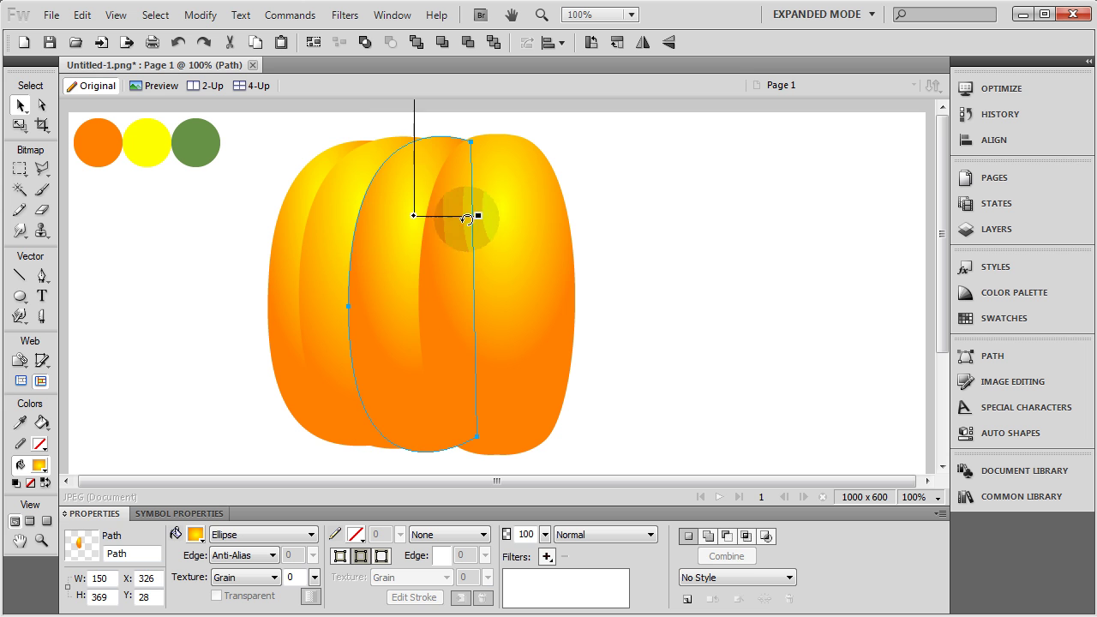
left_click_drag(478, 215, 491, 216)
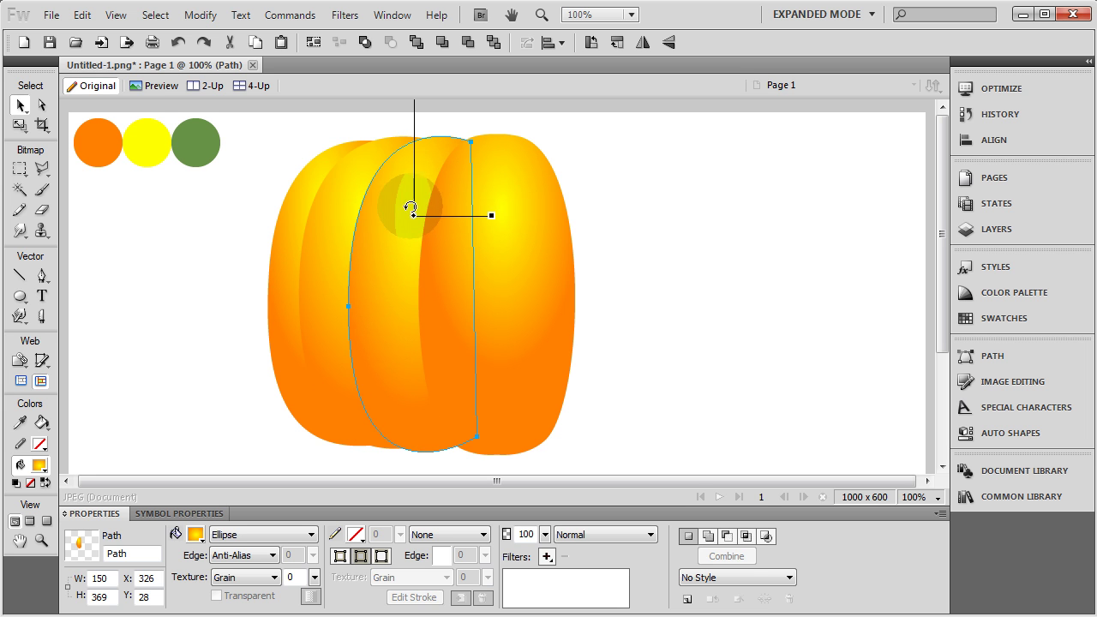
left_click_drag(415, 215, 423, 200)
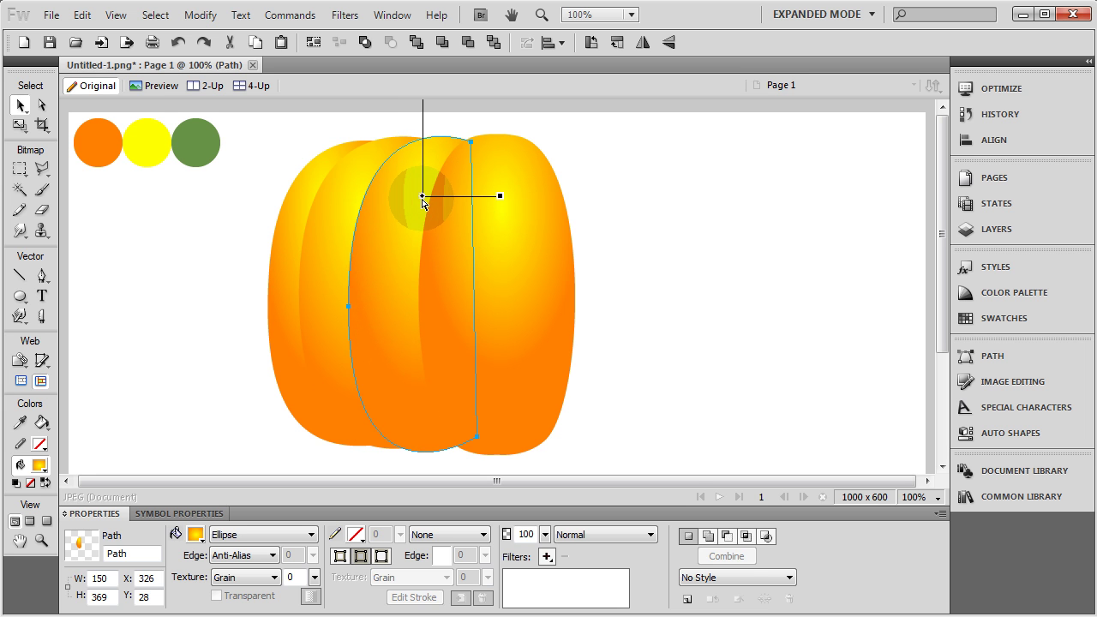
left_click(232, 245)
- Duplicate the three left segments, flip the copies horizontally and move them to the right side of the central shape at about X 526, Y 28
left_click(274, 265)
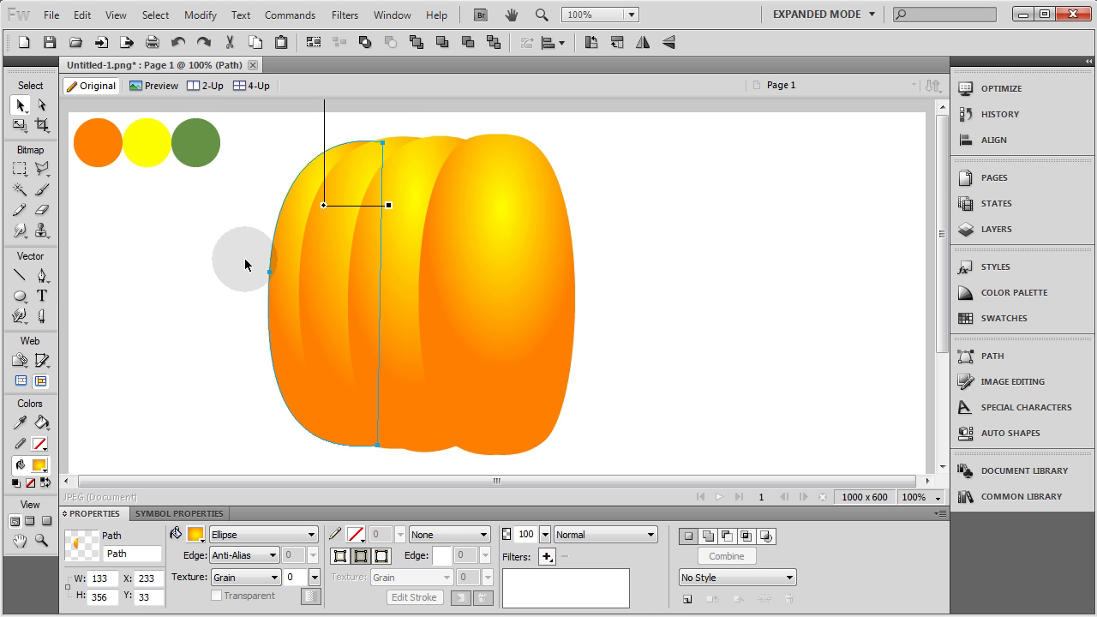
left_click(316, 264, "shift")
left_click(393, 260, "shift")
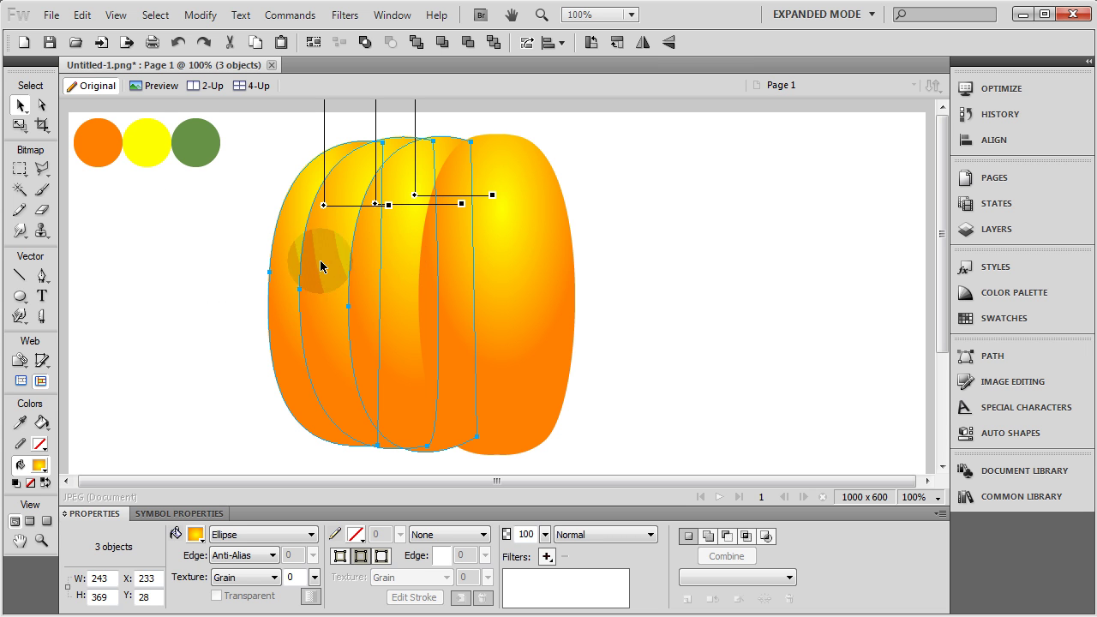
left_click(644, 44)
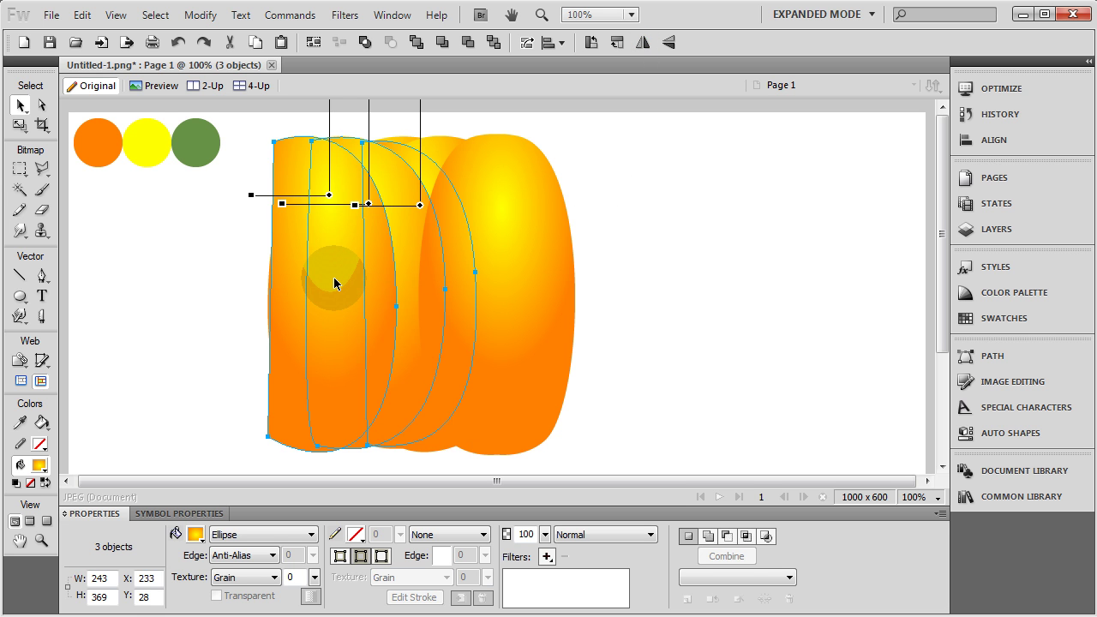
left_click_drag(334, 283, 585, 277)
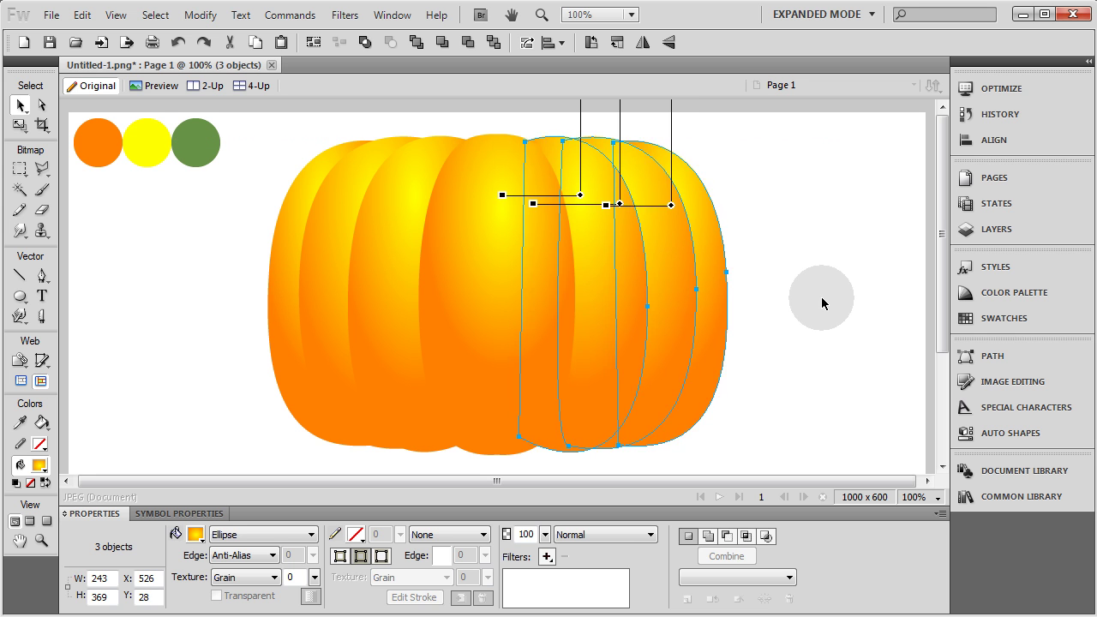
- Apply an Inner Shadow filter to the six side segments, leaving out the central shape
left_click(796, 241)
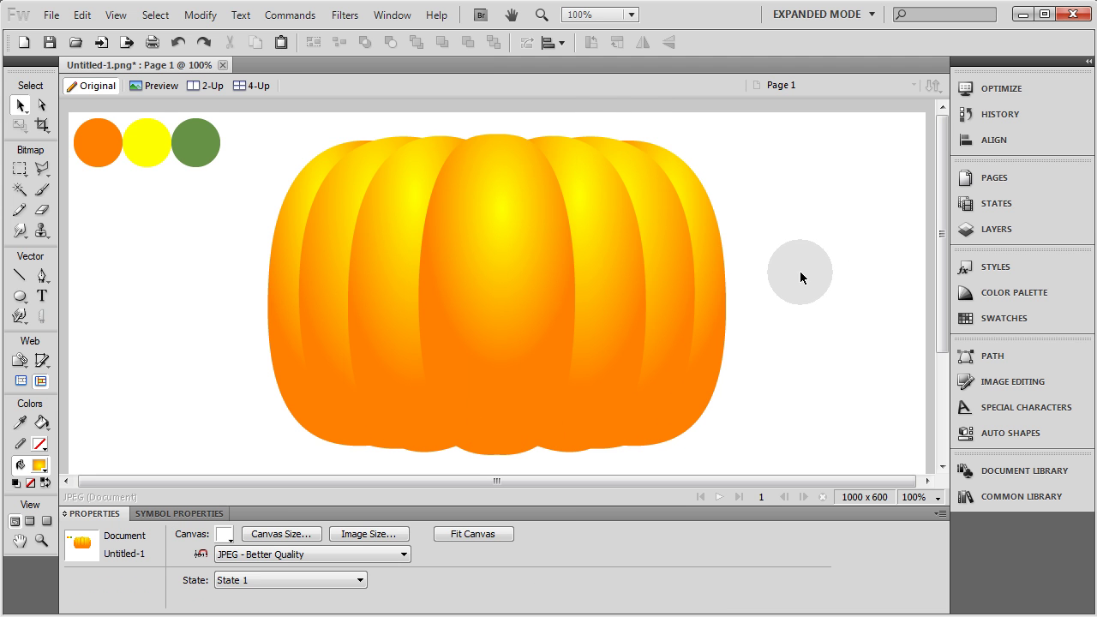
left_click_drag(808, 247, 232, 330)
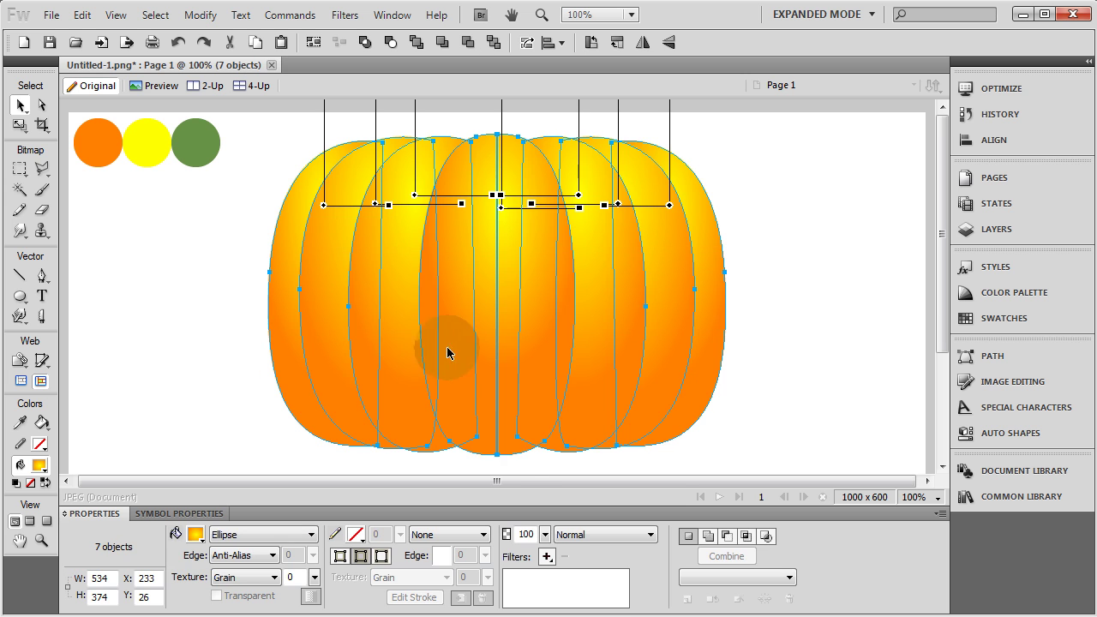
left_click(507, 455, "shift")
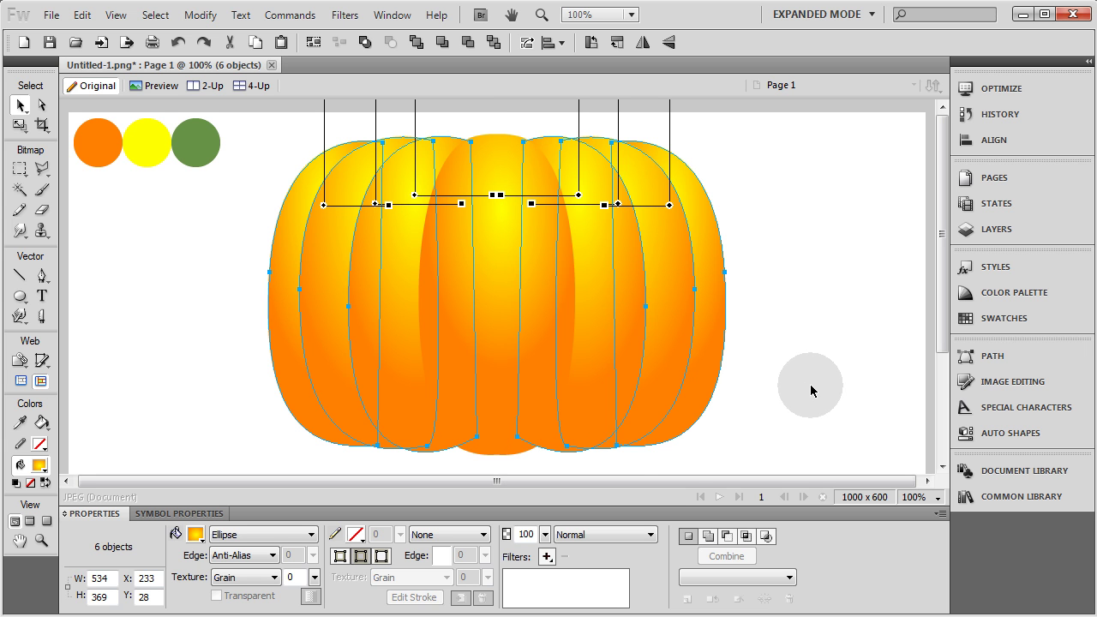
left_click_drag(708, 400, 692, 377)
key("ctrl+z")
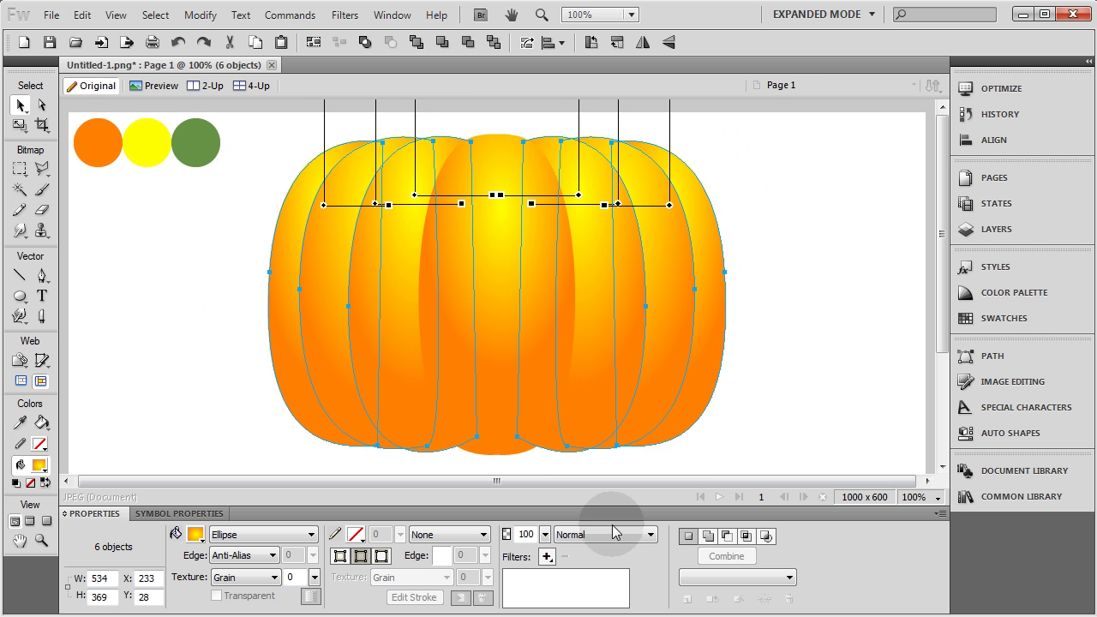
left_click(547, 558)
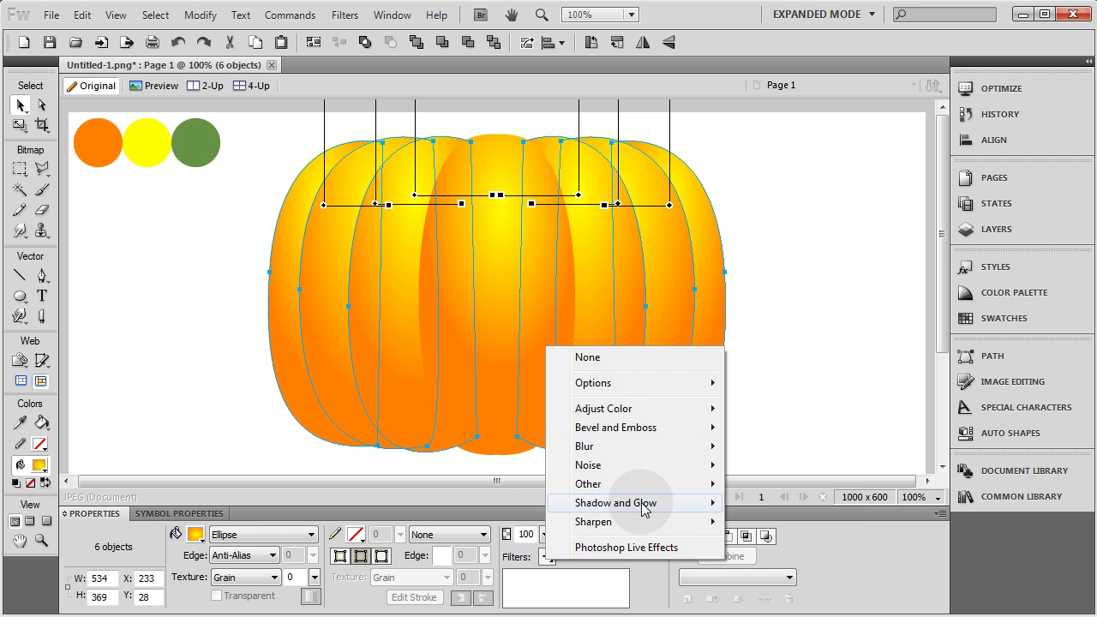
mouse_move(631, 504)
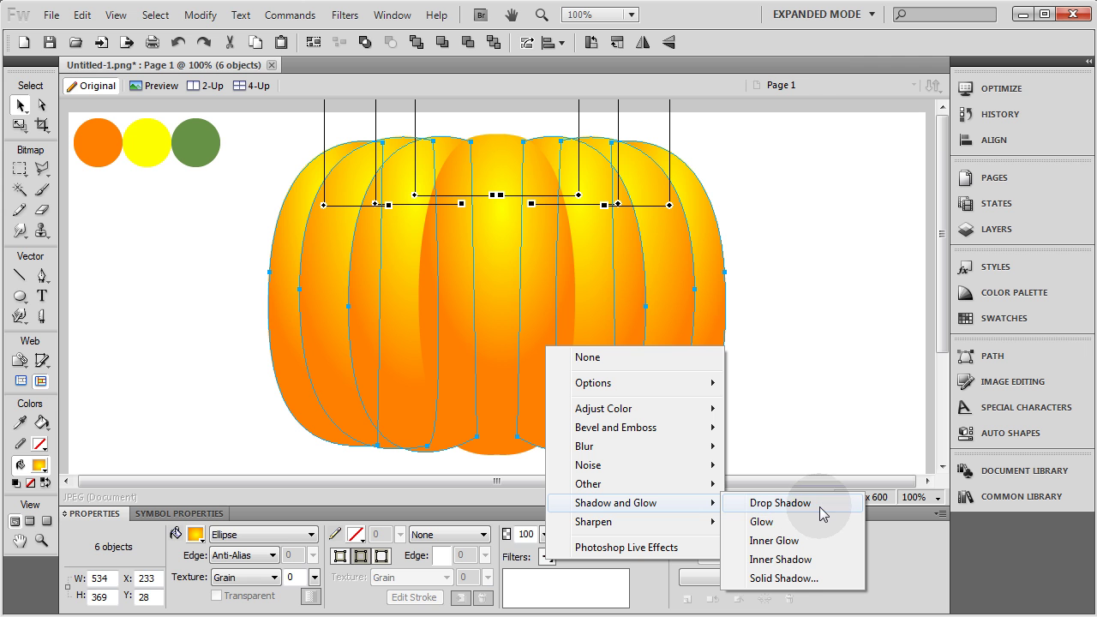
left_click(780, 560)
left_click(804, 358)
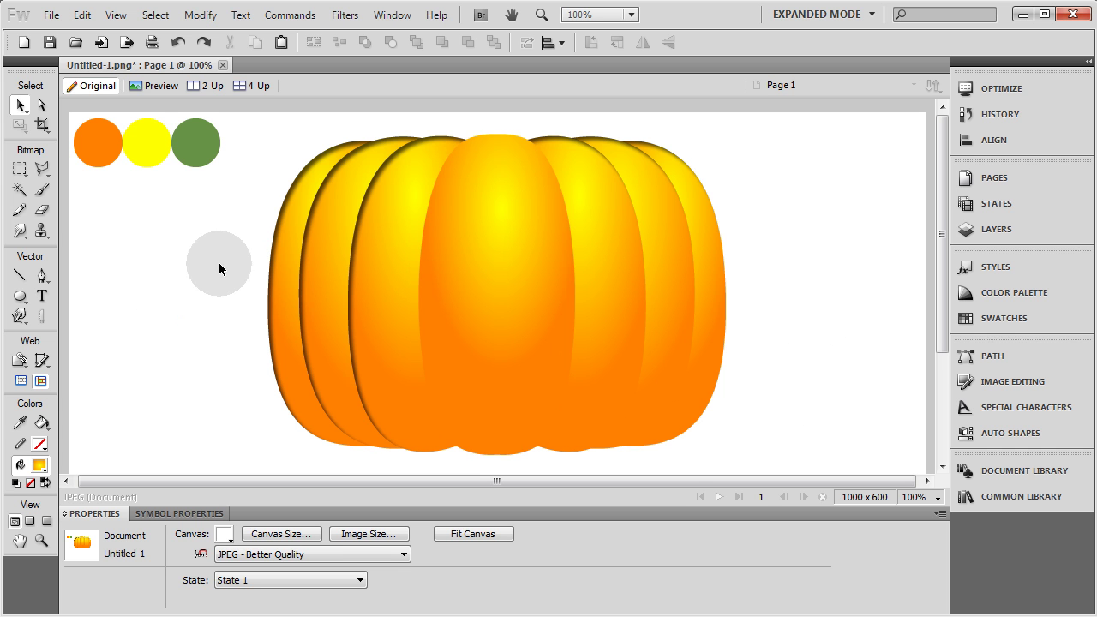
- Recolour the inner shadow of the three left segments from the orange swatch, darkened to RGB 166, 83, 0
left_click_drag(375, 310, 377, 310)
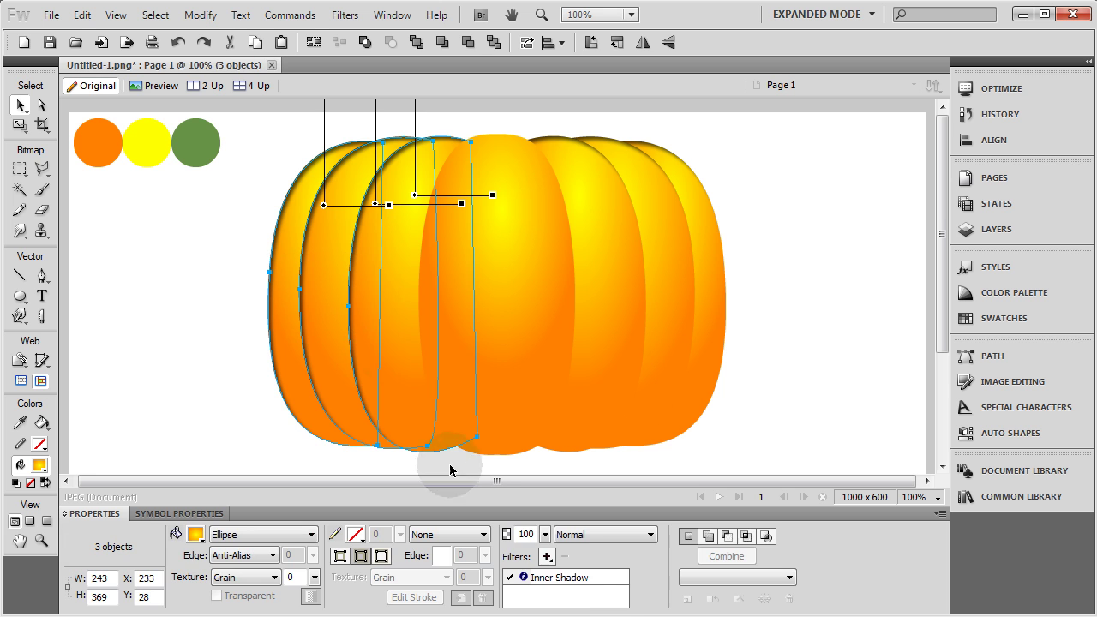
double_click(570, 577)
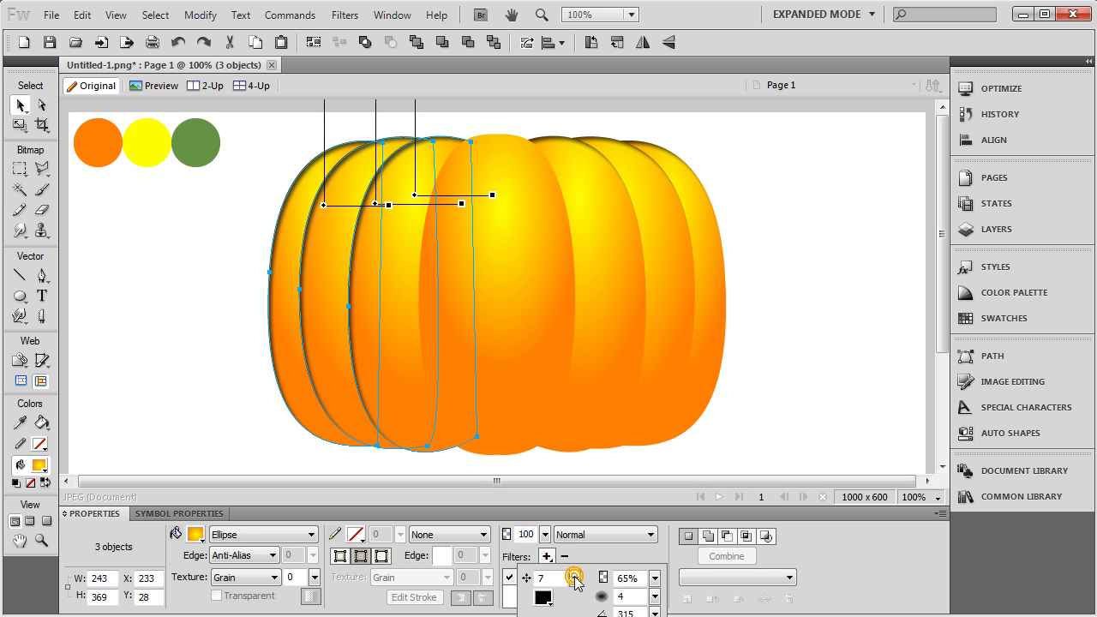
left_click(542, 597)
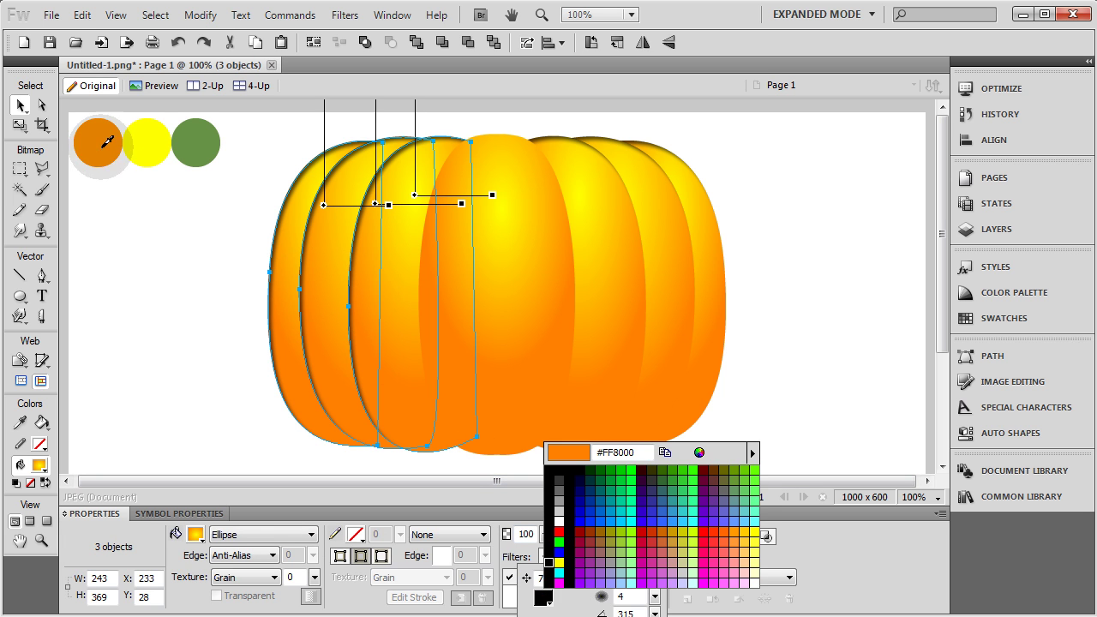
left_click(98, 142)
left_click(543, 598)
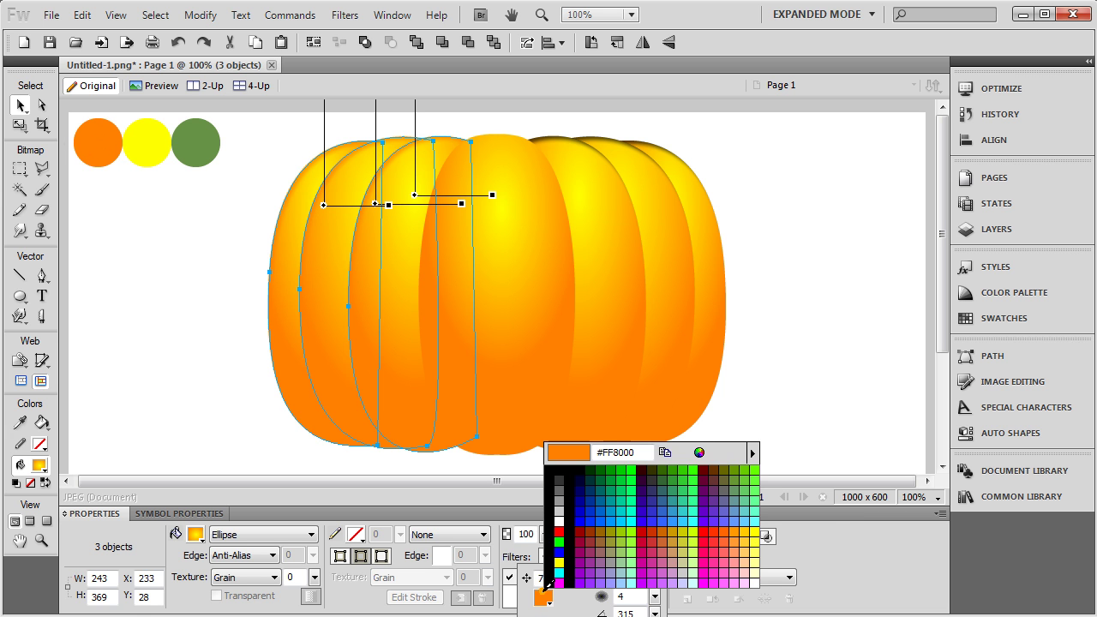
left_click(699, 453)
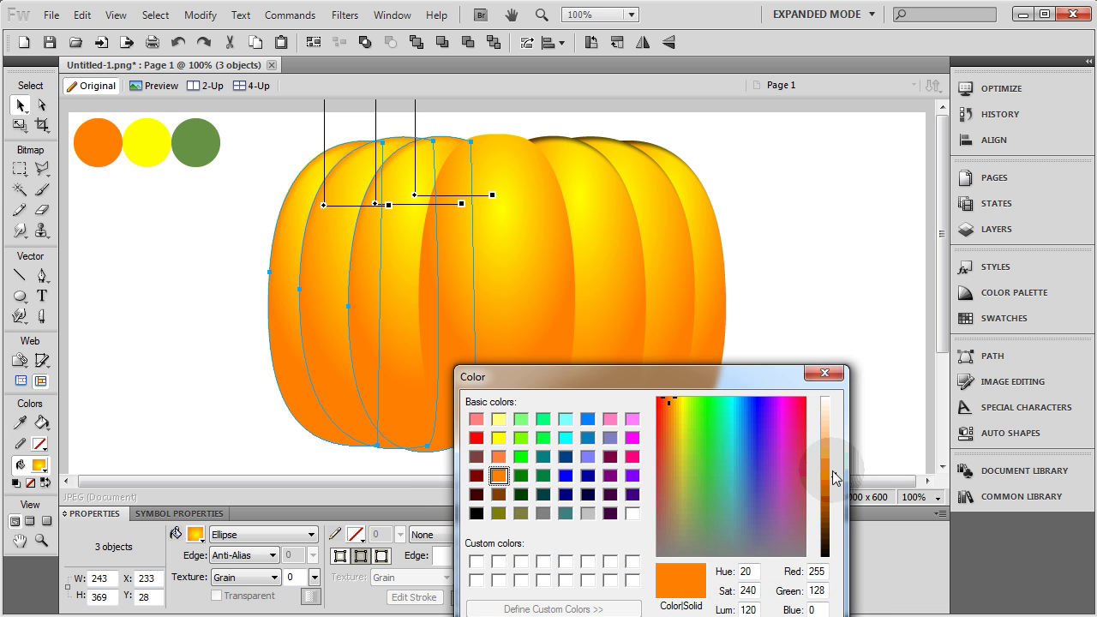
left_click_drag(835, 481, 838, 509)
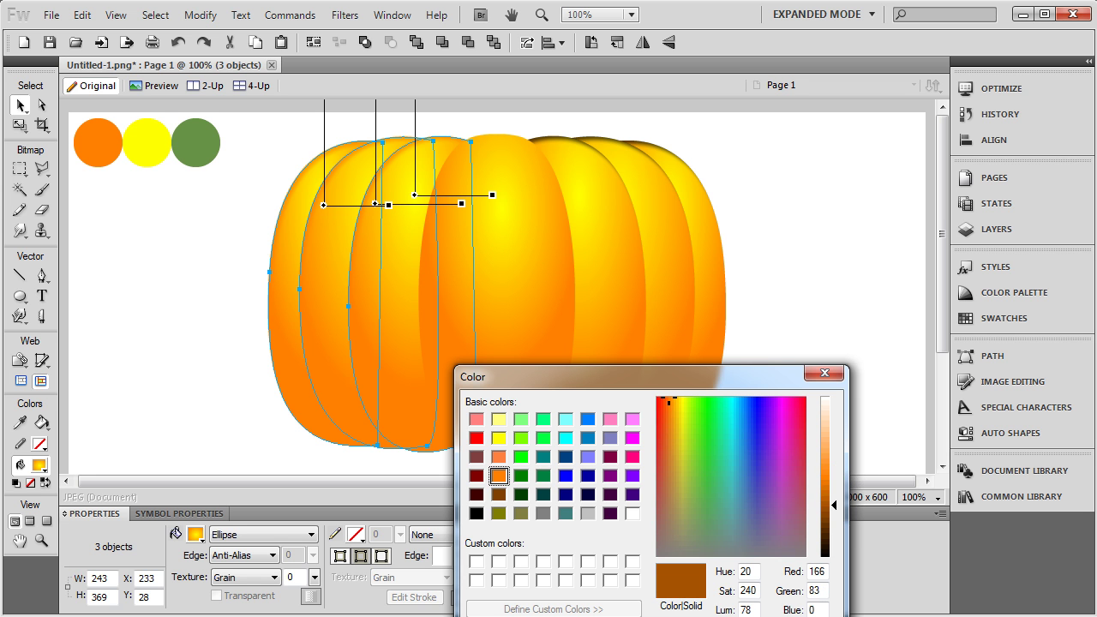
key("Return")
- Set the three left segments' inner shadow to distance 25 and angle 51, and increase its softness
left_click(580, 577)
left_click_drag(580, 578, 580, 565)
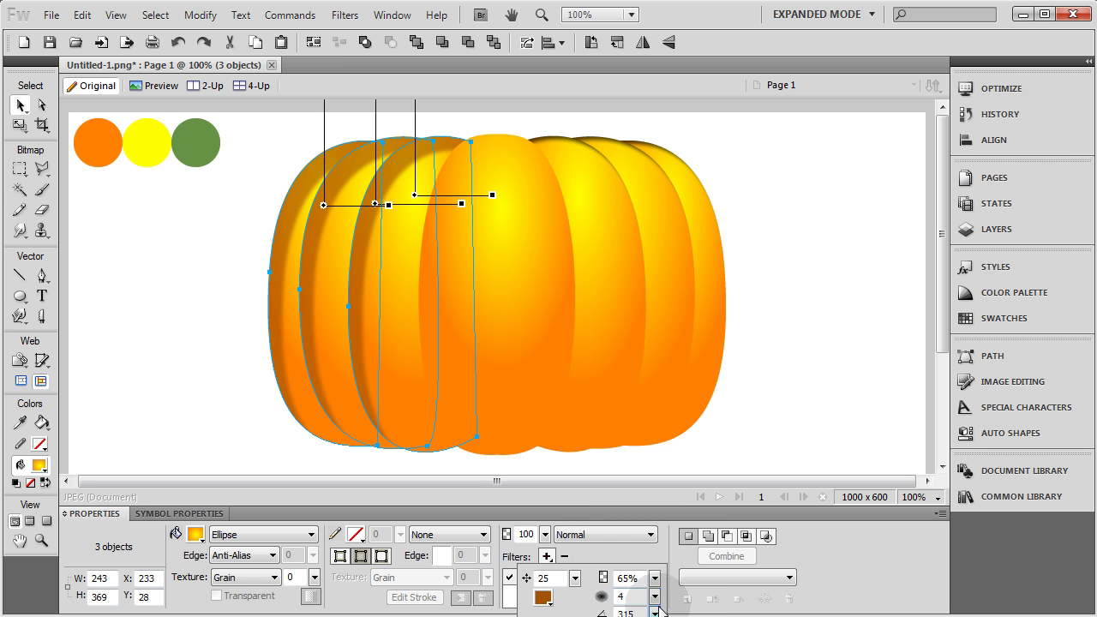
left_click_drag(658, 602, 668, 557)
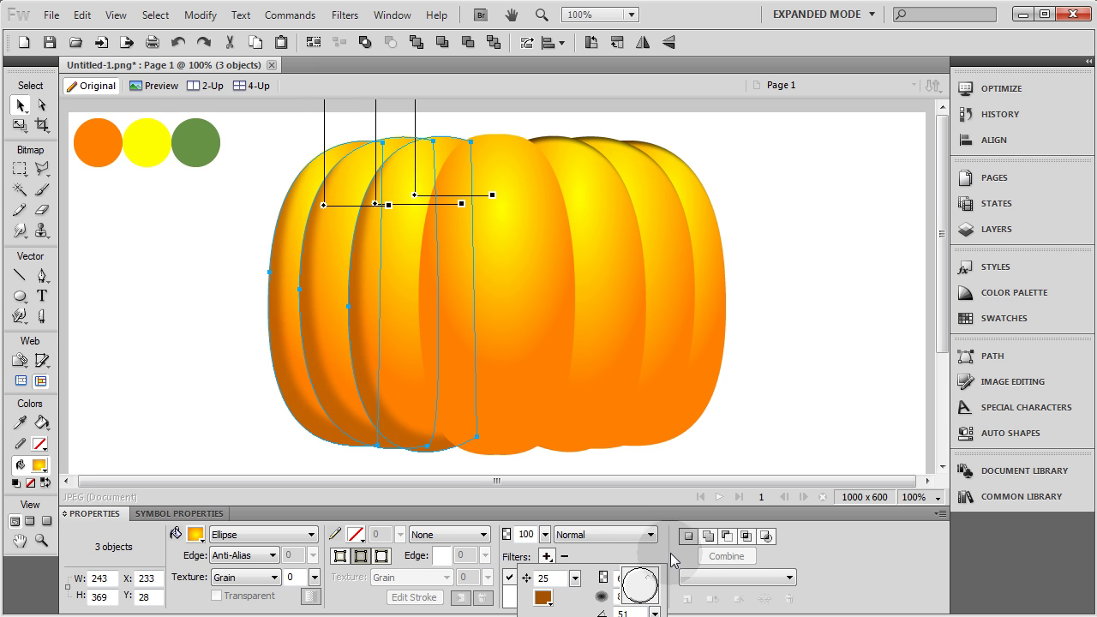
left_click(822, 393)
- Give the three right segments a matching wide dark orange inner shadow along their outer and lower edges
left_click_drag(771, 276, 608, 358)
double_click(574, 583)
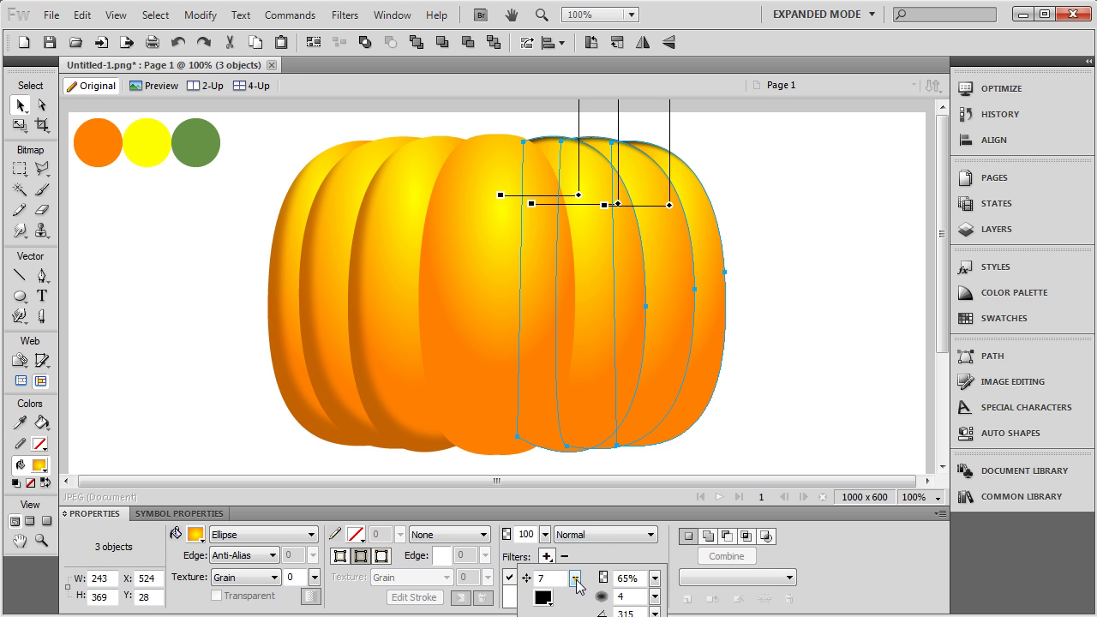
left_click(491, 300)
- Apply an Inner Shadow to the central segment and sample its colour from the dark orange lower edge of the adjacent left segment
left_click(489, 298)
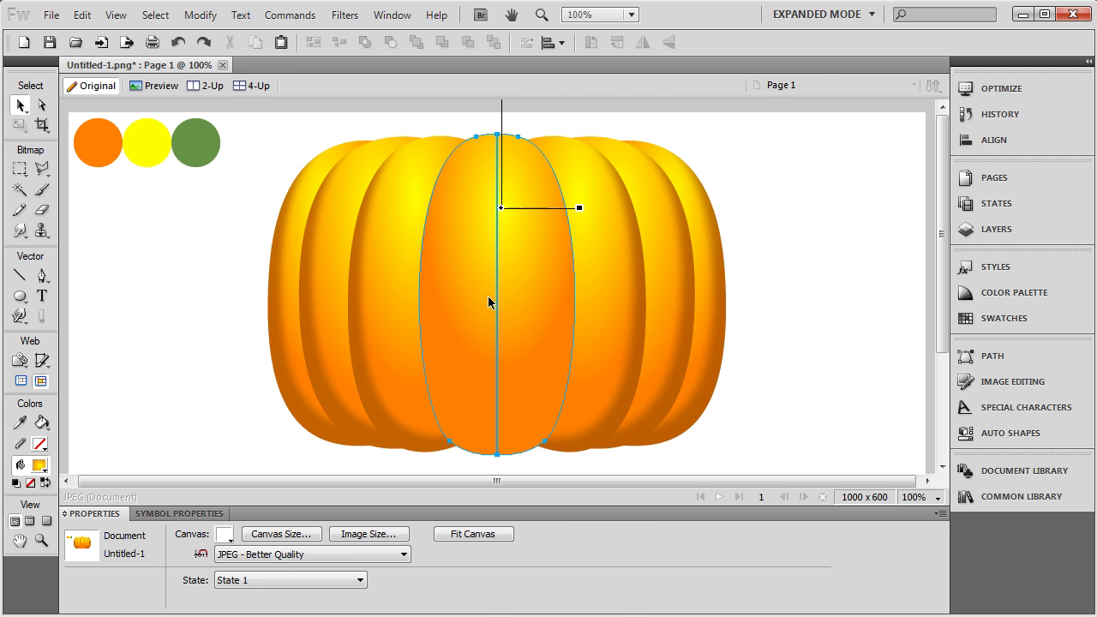
left_click(544, 557)
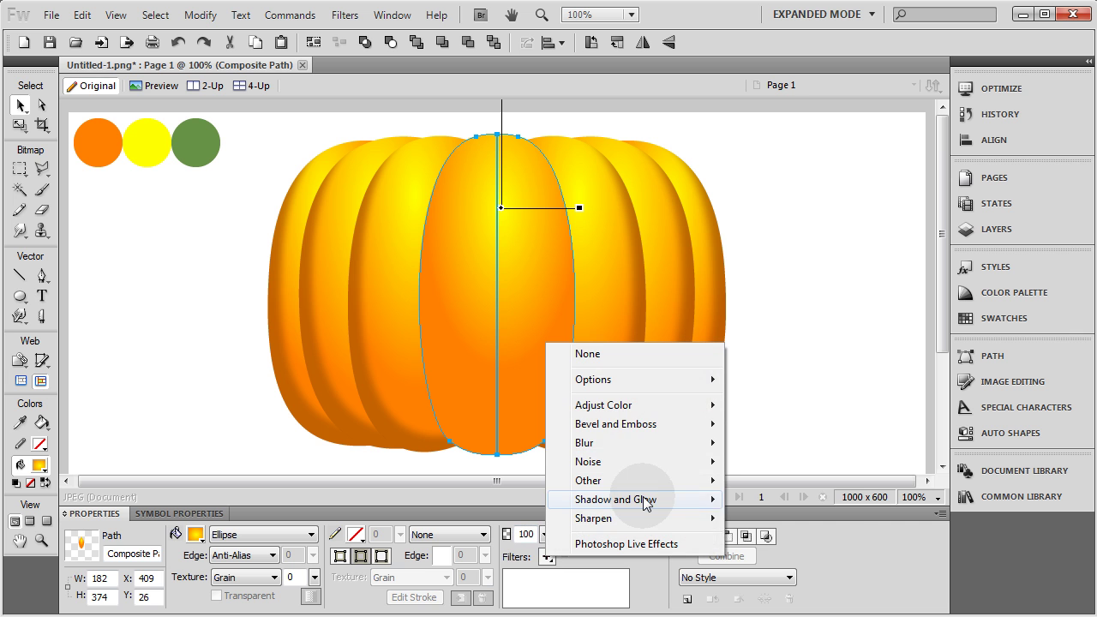
mouse_move(643, 500)
left_click(776, 557)
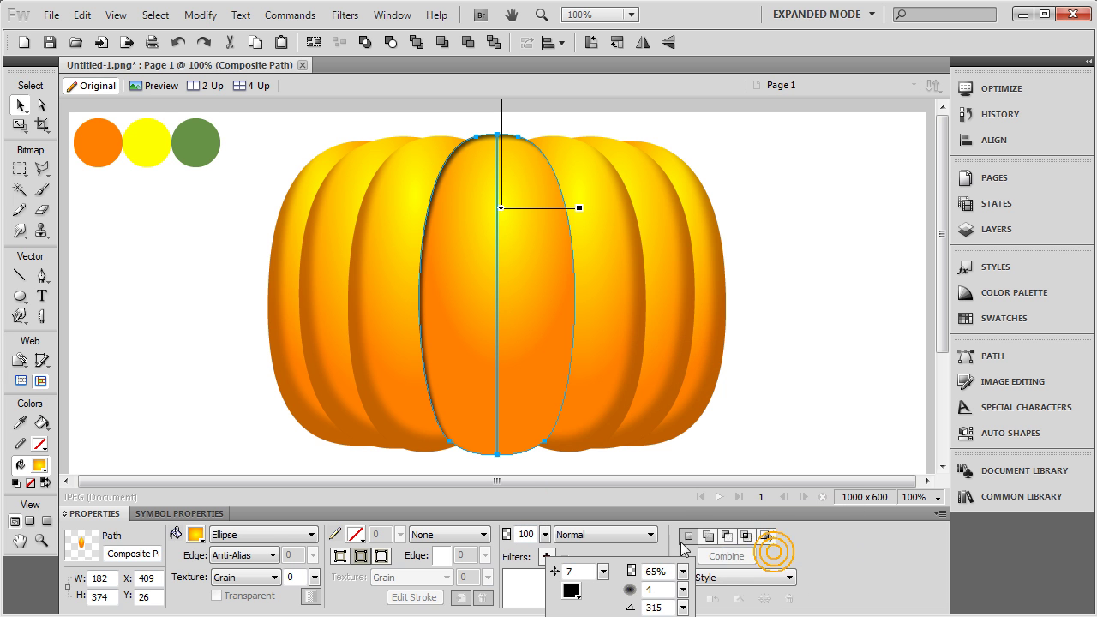
left_click(572, 590)
left_click(419, 441)
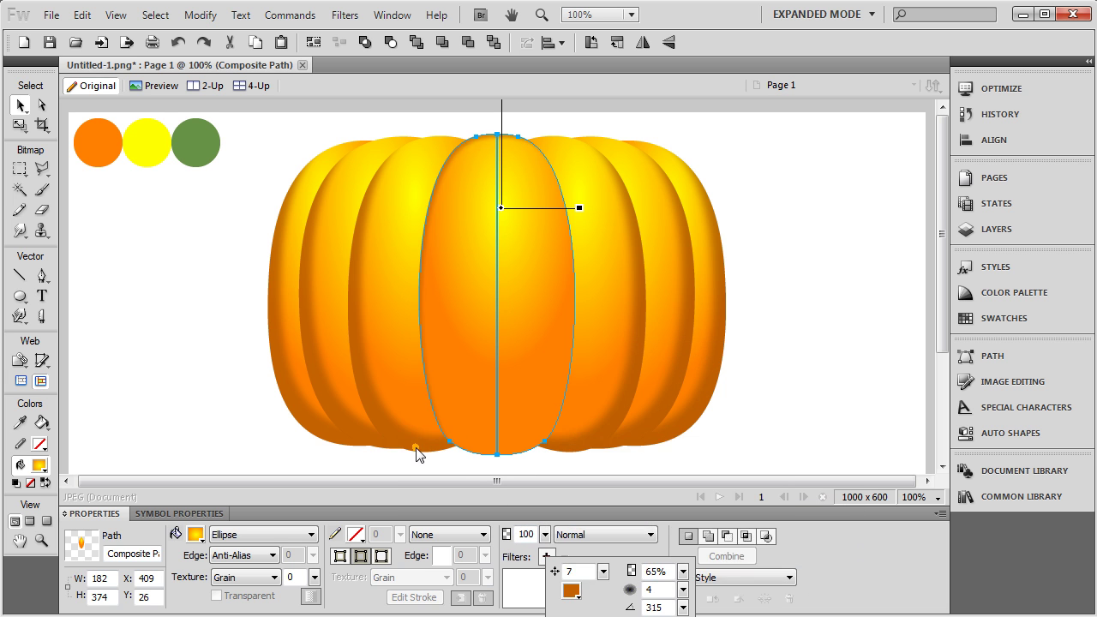
- Set the central segment's inner shadow to distance 12, softness 10 and angle 216
left_click(653, 586)
mouse_move(605, 572)
left_mouse_down()
mouse_move(605, 562)
mouse_move(605, 578)
left_mouse_up()
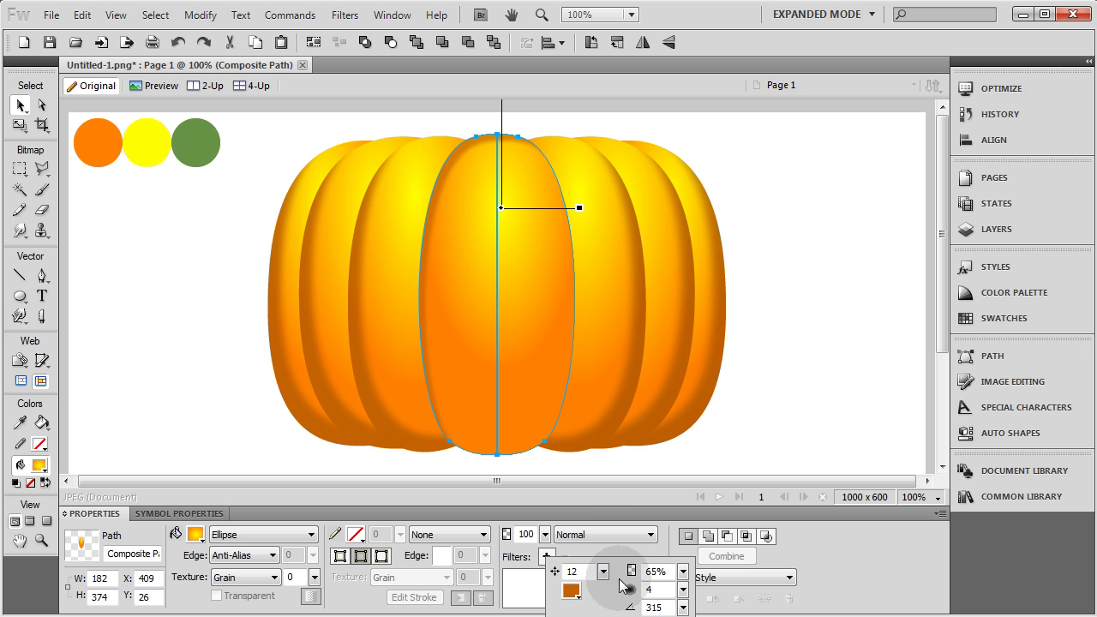
left_click_drag(683, 590, 684, 574)
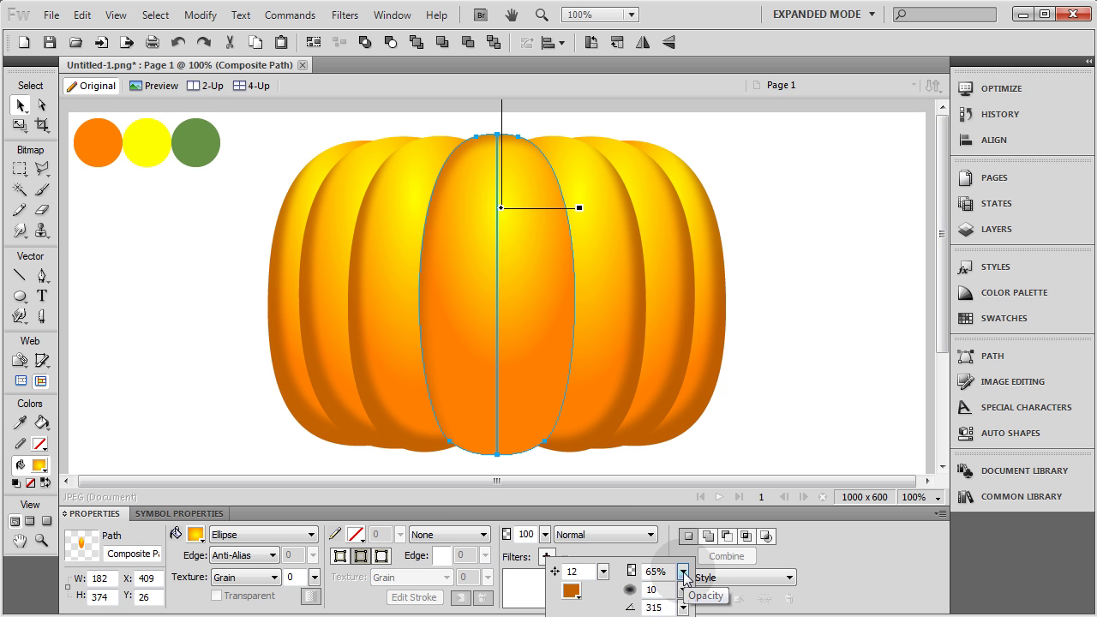
left_click(682, 606)
left_click_drag(681, 590, 658, 586)
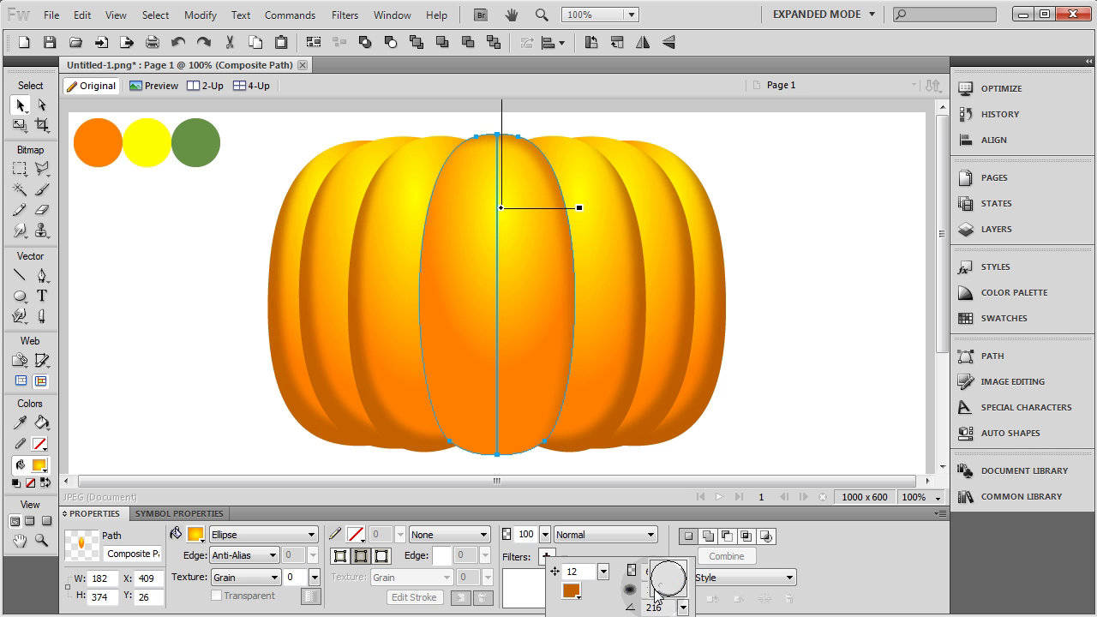
left_click(790, 326)
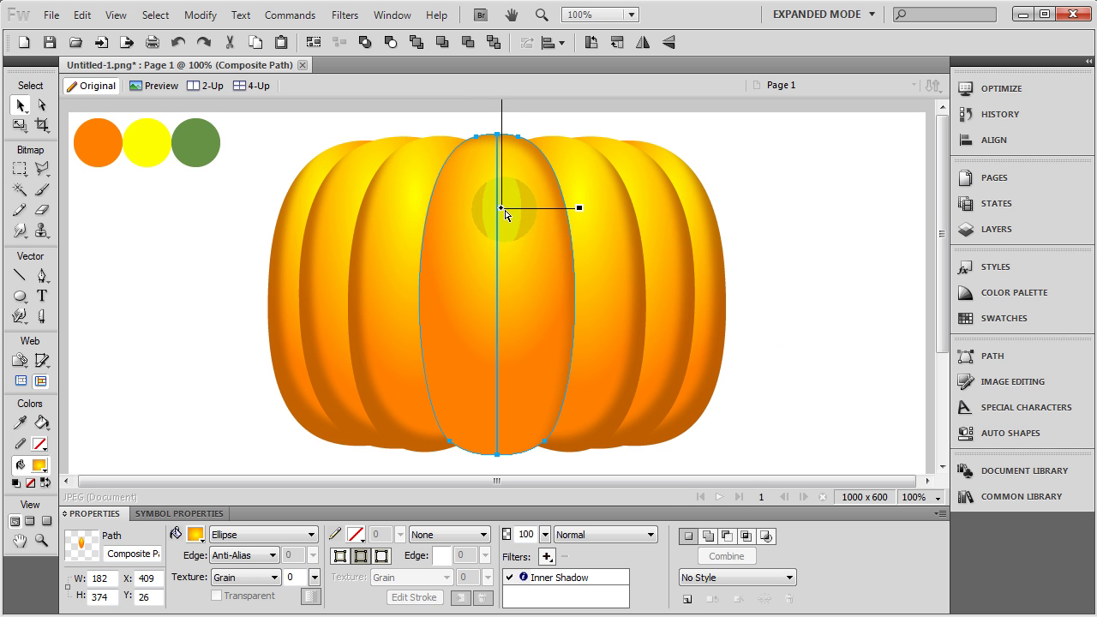
- Shift the central segment's gradient centre slightly up and left, and lower its inner shadow opacity to 35%
left_click_drag(504, 214, 476, 202)
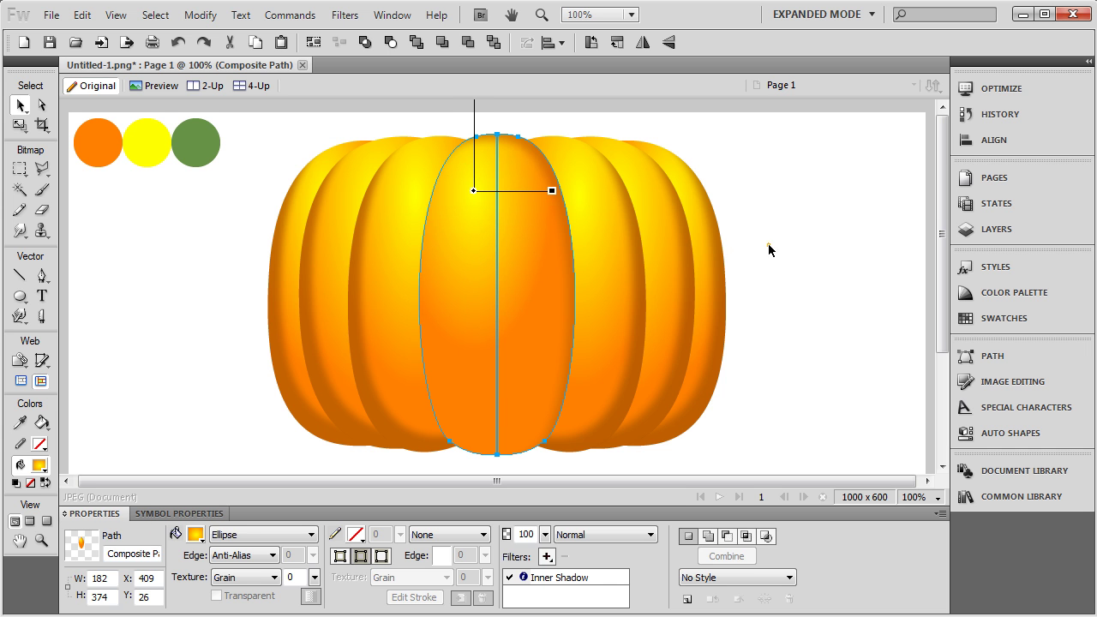
left_click(523, 577)
left_click(659, 591)
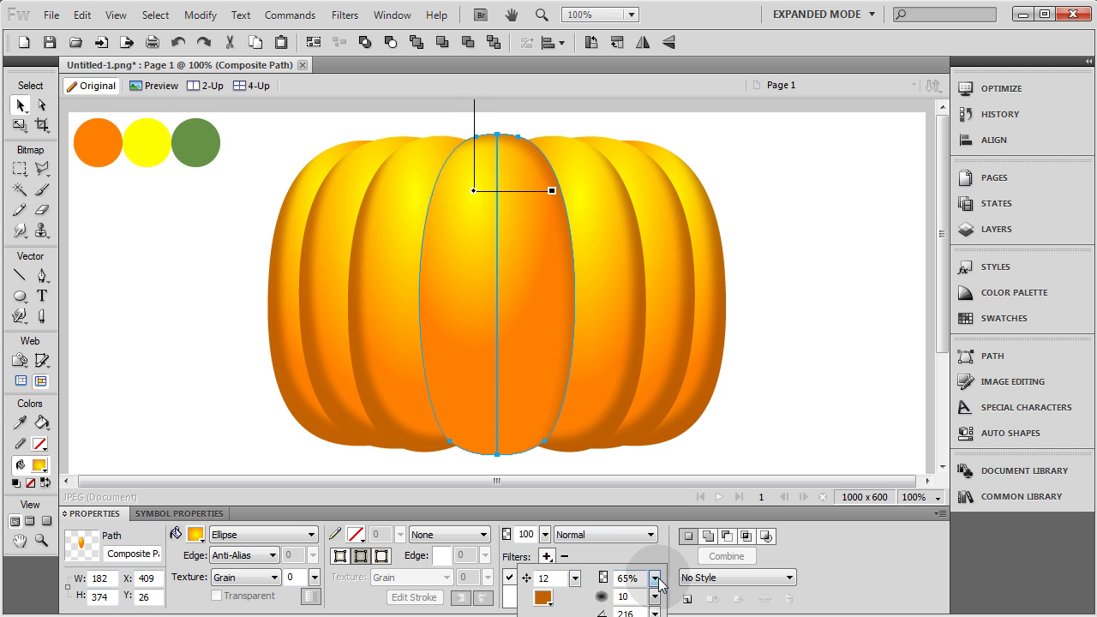
left_click_drag(659, 598, 657, 587)
left_click(835, 322)
- Apply an Inner Glow filter to all seven pumpkin segments
left_click_drag(787, 308, 217, 392)
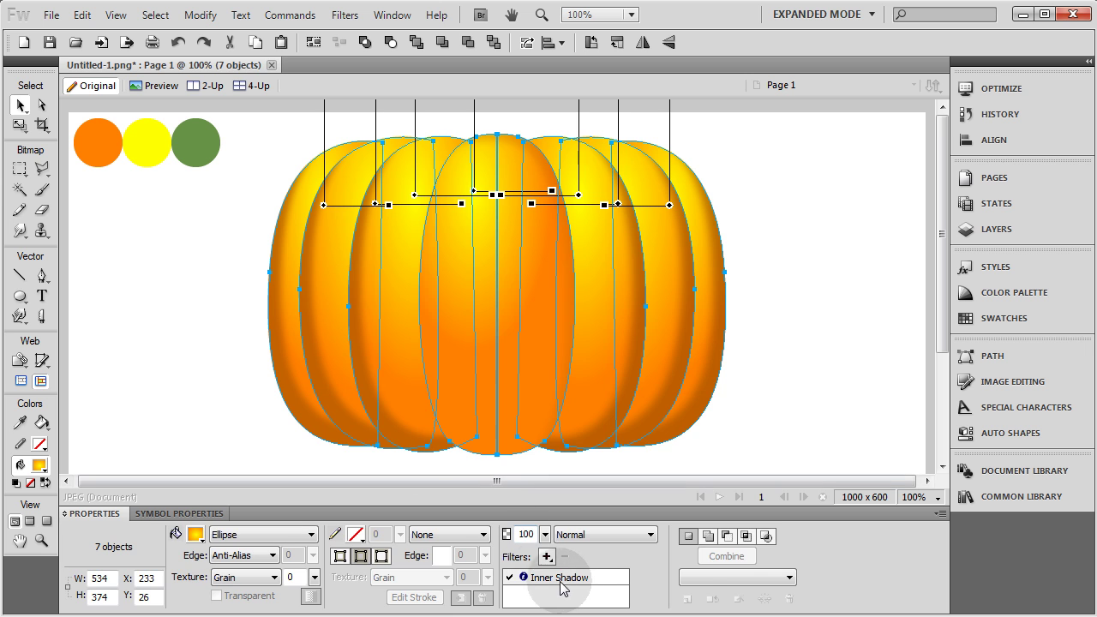
left_click(546, 556)
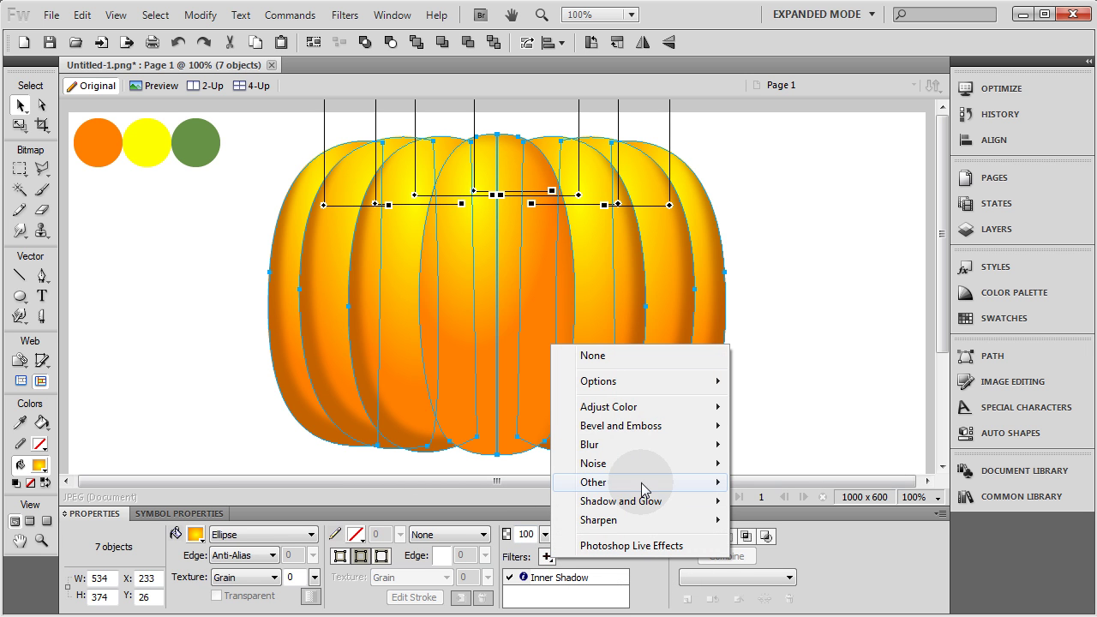
mouse_move(643, 512)
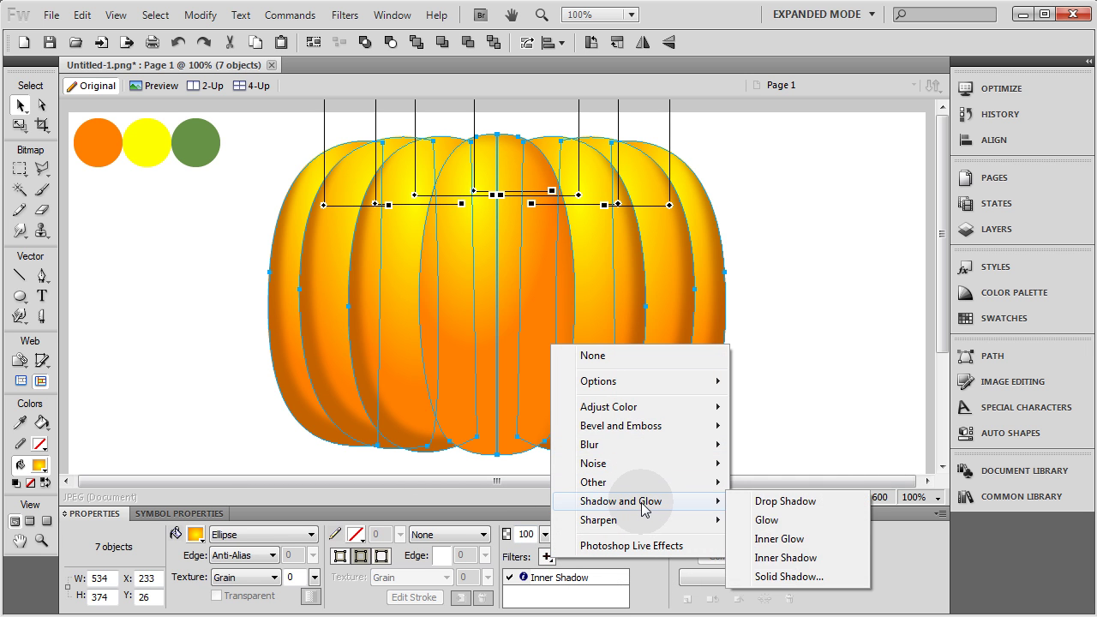
left_click(796, 542)
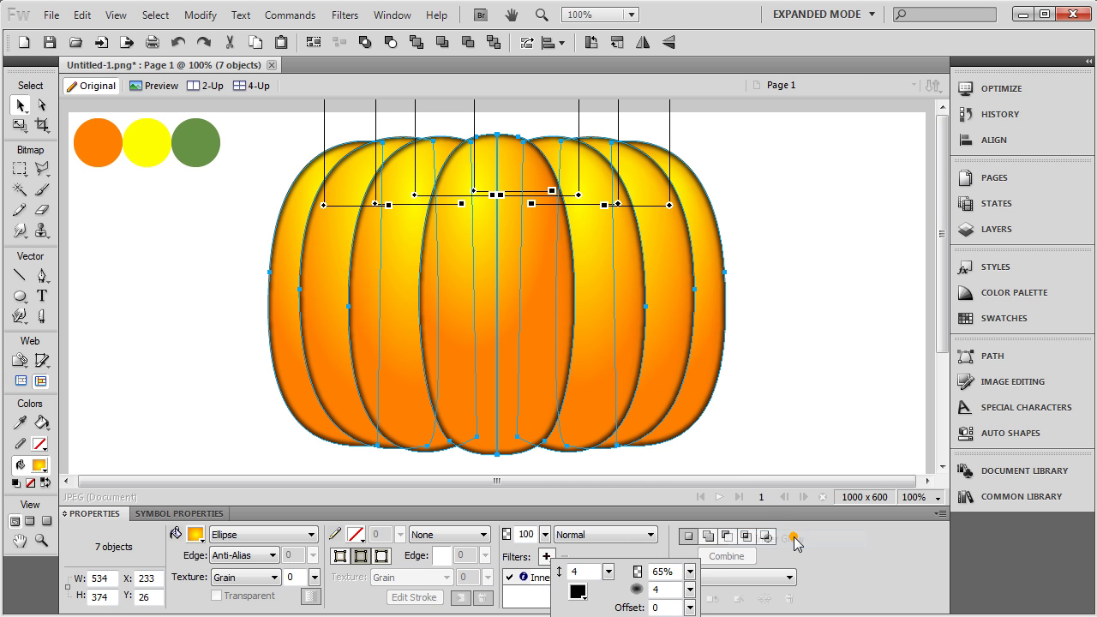
- Recolour the inner glow from the orange swatch, darkened to RGB 204, 102, 0
left_click(576, 591)
left_click(97, 143)
left_click(576, 591)
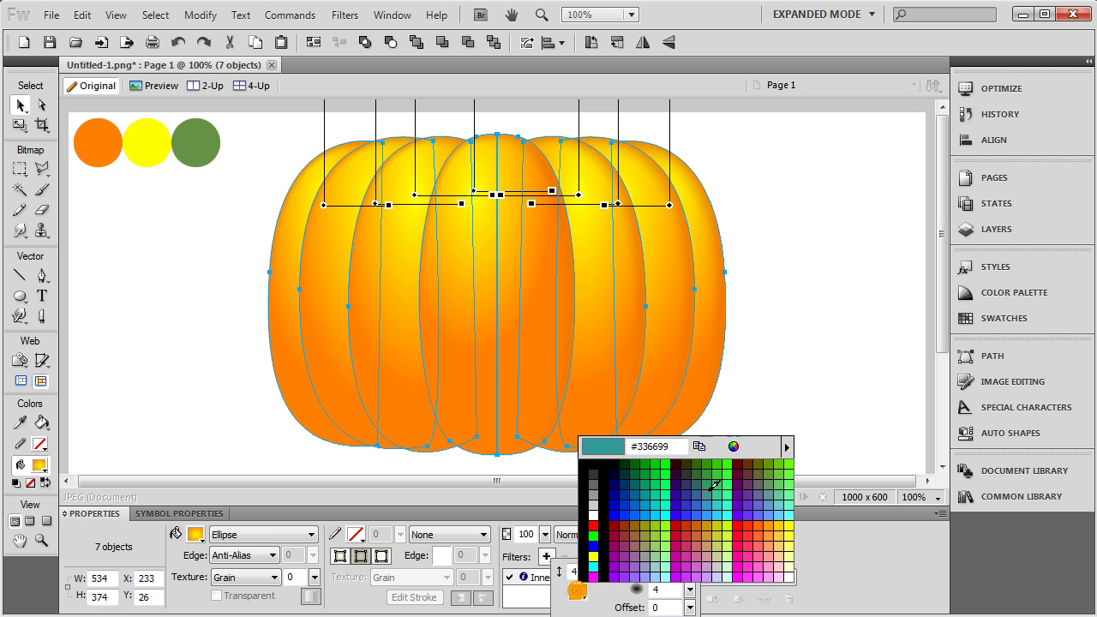
left_click(733, 446)
left_click(869, 489)
left_click_drag(869, 488, 869, 493)
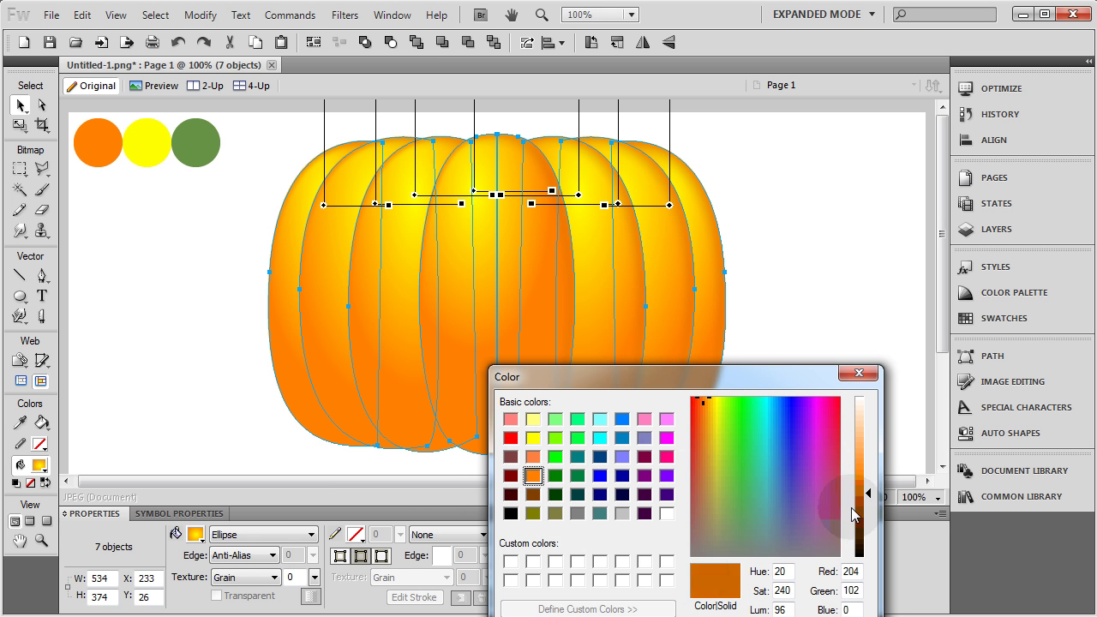
left_click(531, 616)
- Set the inner glow's width to 10 and increase its softness on all seven segments
left_click(607, 572)
left_click_drag(614, 561, 611, 587)
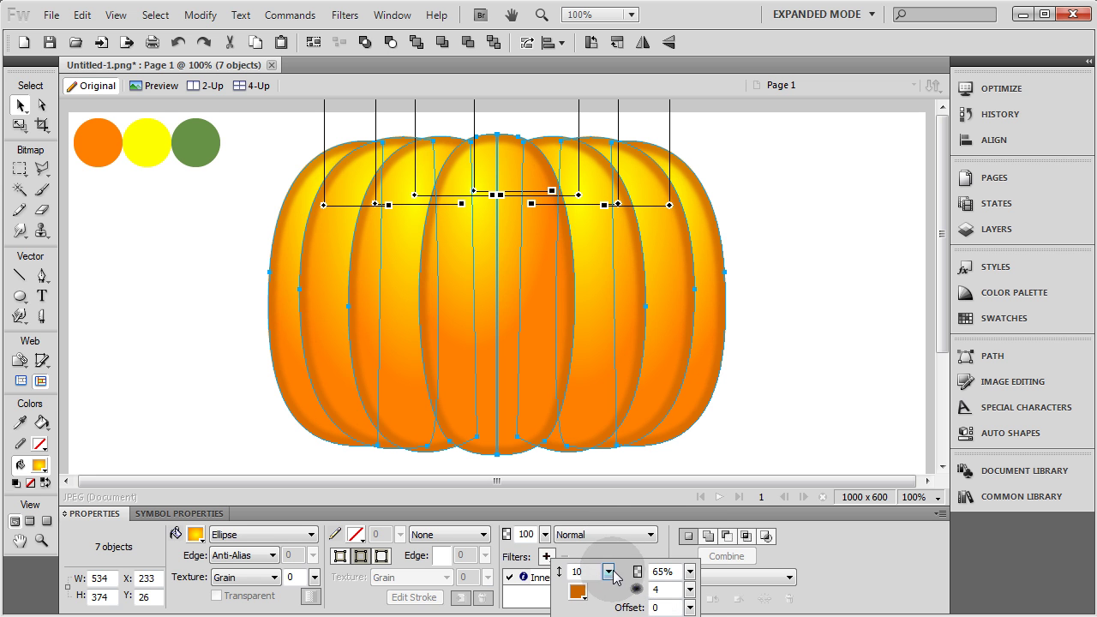
mouse_move(690, 589)
left_mouse_down()
mouse_move(692, 486)
mouse_move(703, 495)
mouse_move(690, 569)
left_mouse_up()
left_click(801, 378)
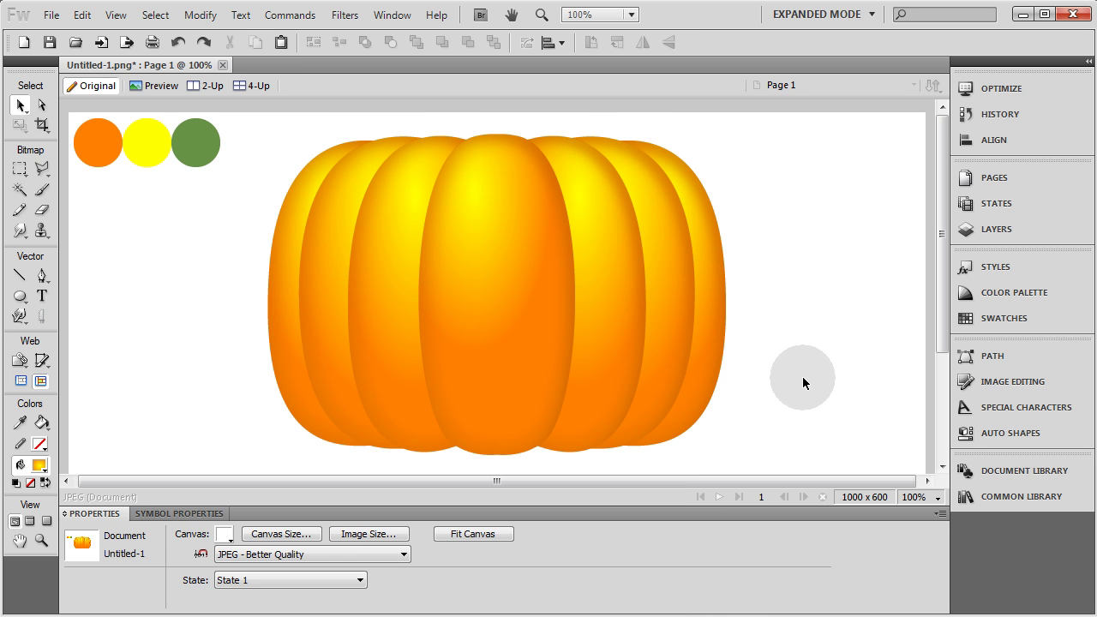
- Set the second right segment's inner shadow angle to 139, and open the Inner Shadow settings of the right segment beside the central one
left_click(718, 375)
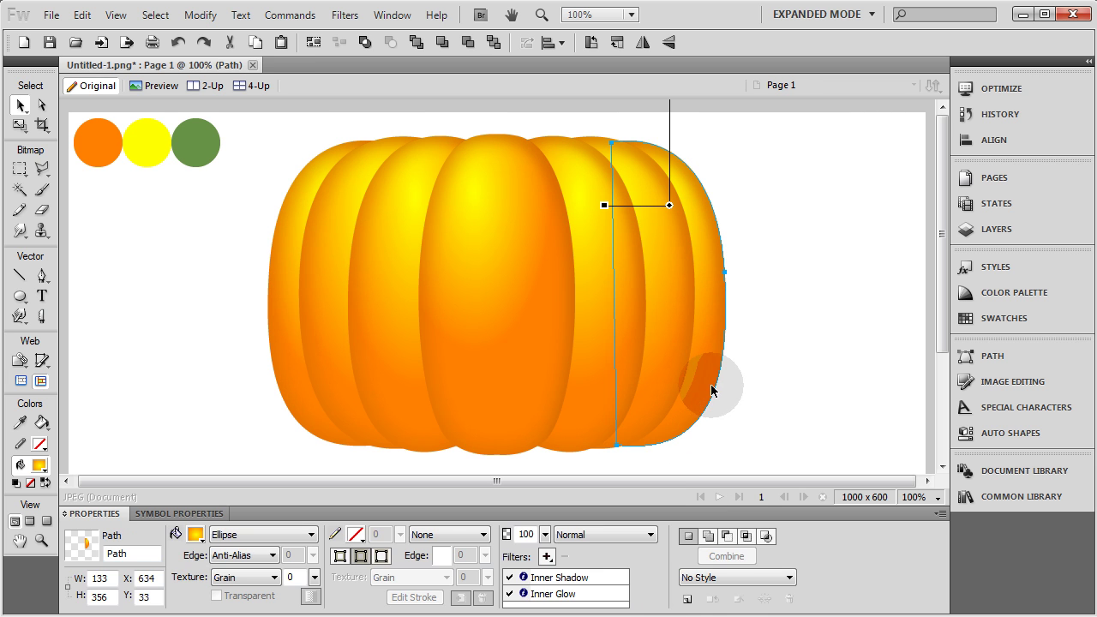
left_click(671, 350)
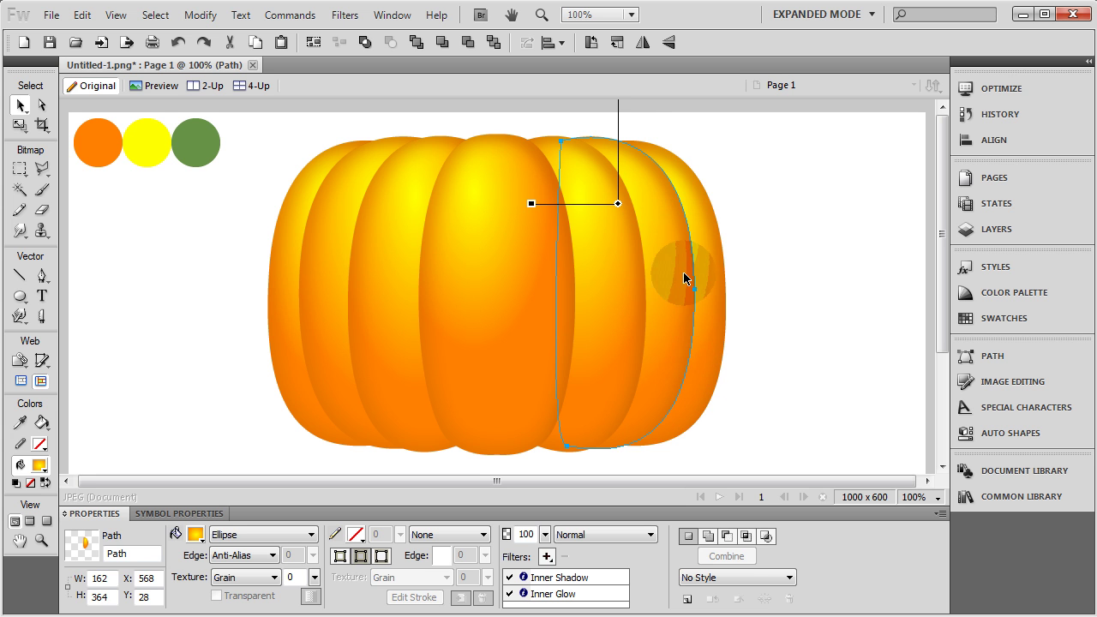
double_click(583, 585)
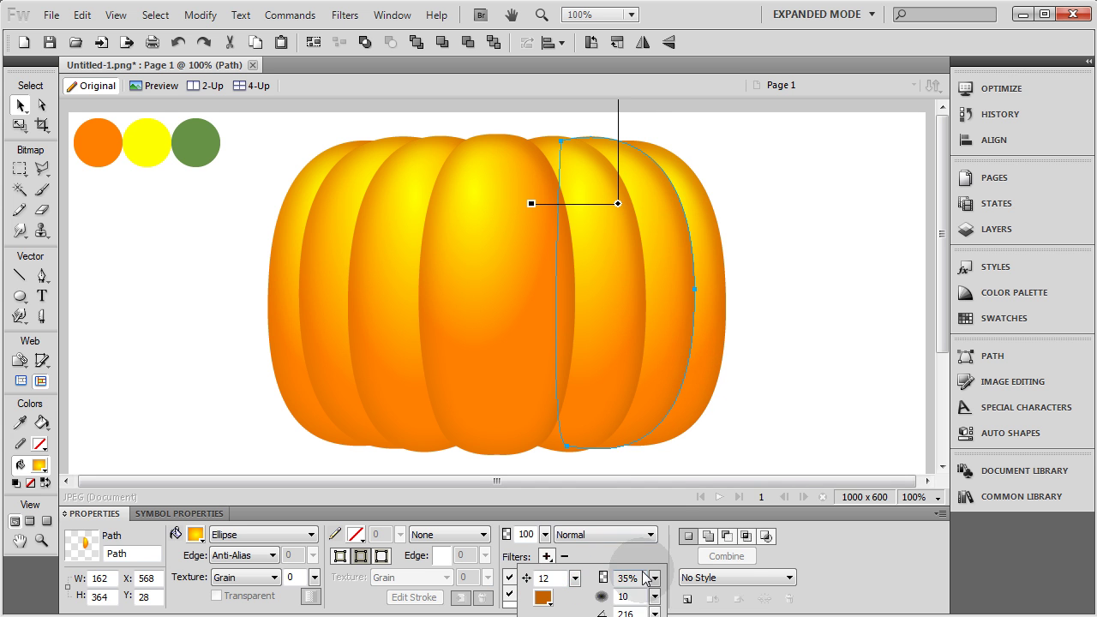
mouse_move(652, 606)
left_mouse_down()
mouse_move(633, 583)
mouse_move(635, 605)
left_mouse_up()
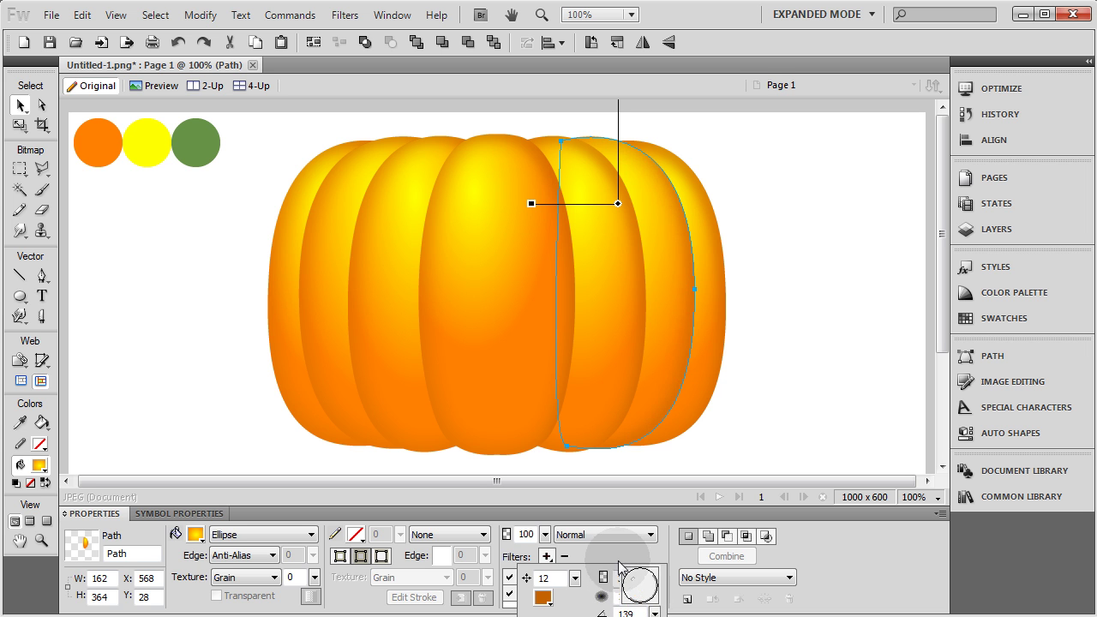
left_click(782, 347)
left_click(783, 347)
left_click(631, 334)
double_click(566, 579)
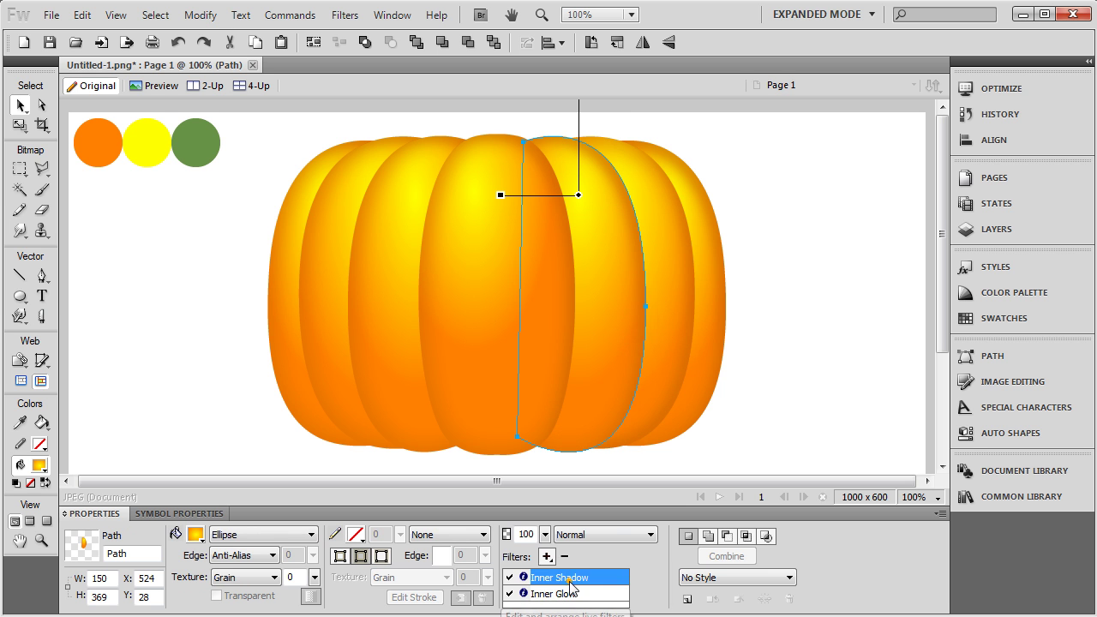
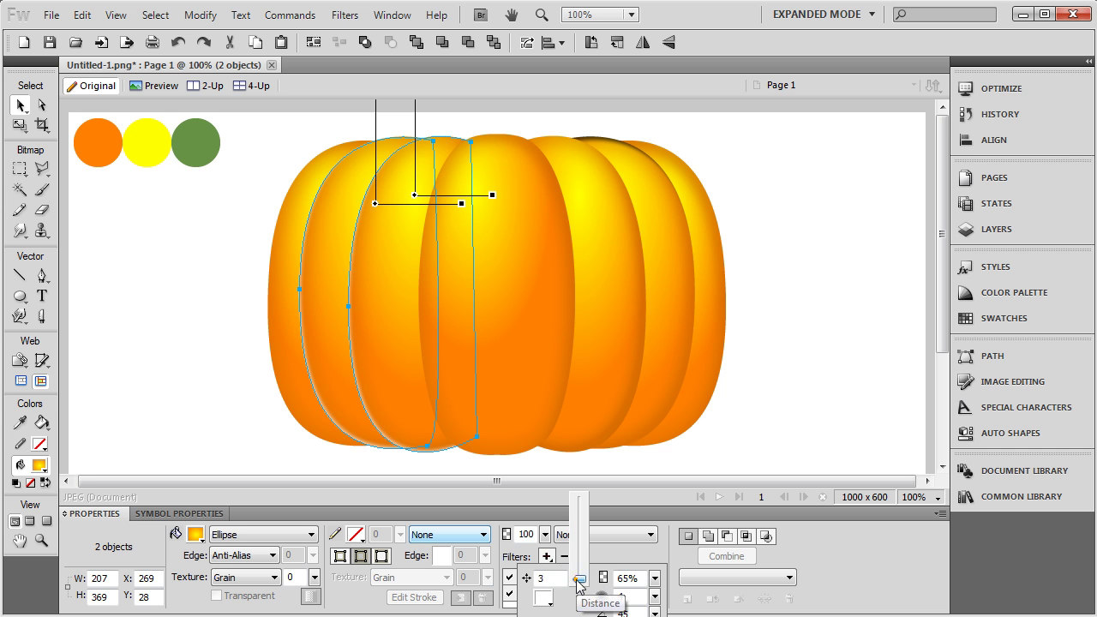
- Set the white inner shadow of the two left segments nearest the centre to distance 2, opacity 50% and softness 2
mouse_move(654, 594)
left_mouse_down()
mouse_move(657, 605)
mouse_move(658, 593)
left_mouse_up()
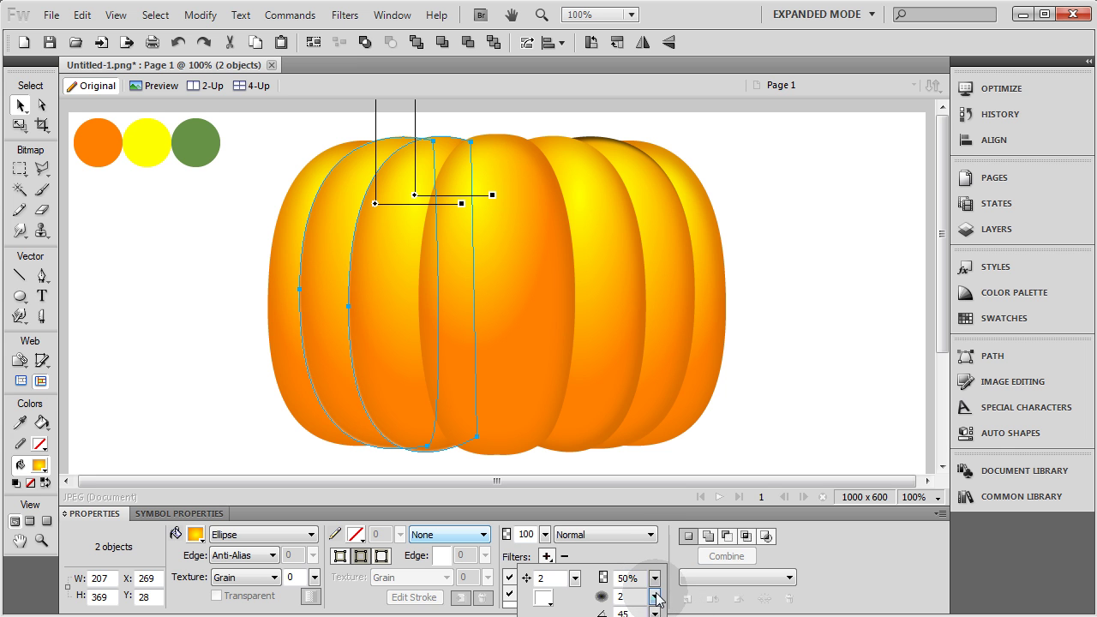
left_click(792, 384)
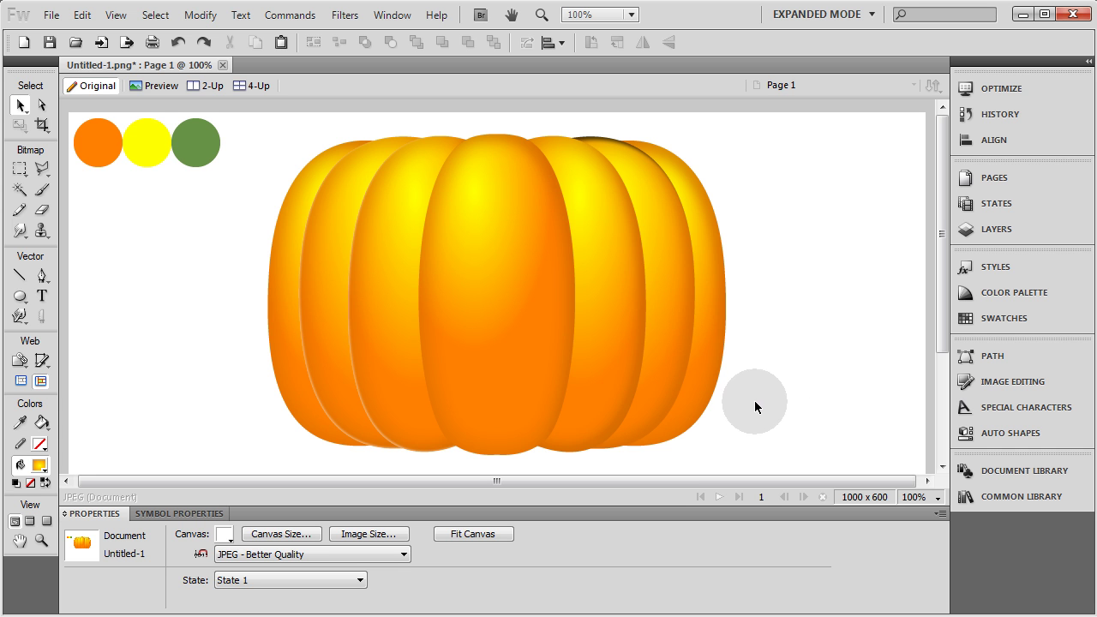
- Recolour the black inner shadow of the second segment right of the central one to white
left_click(677, 286)
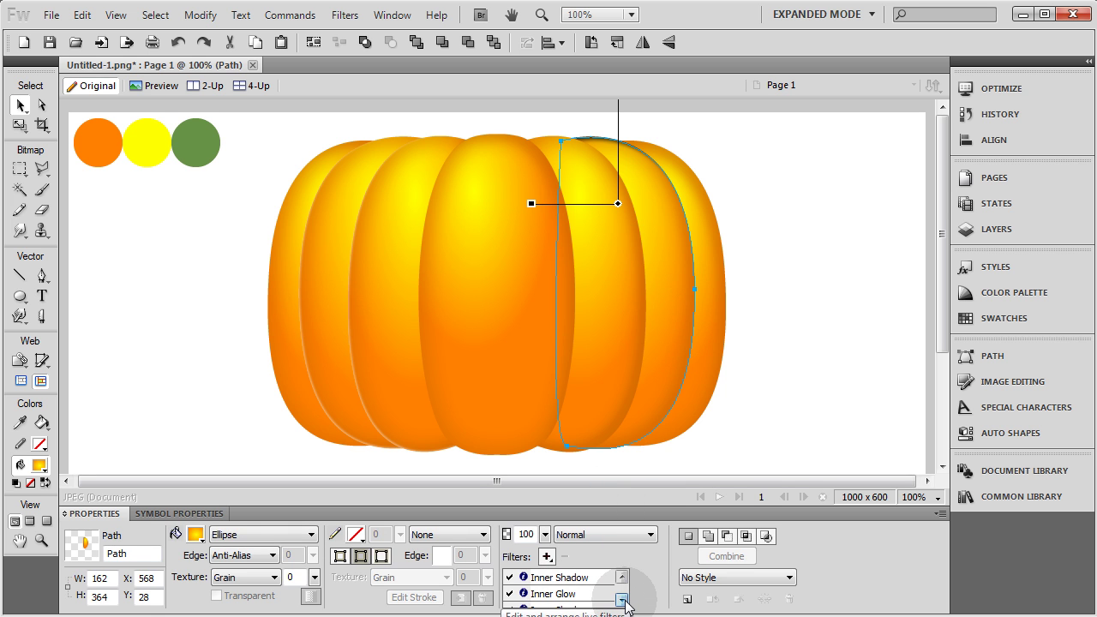
left_click(623, 604)
left_click(523, 593)
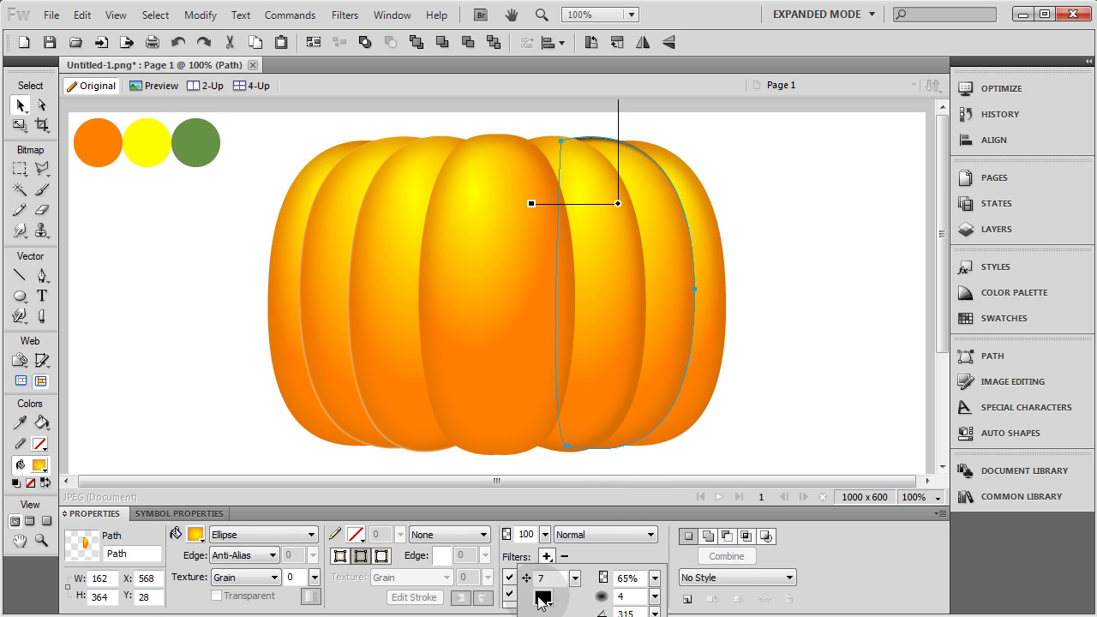
left_click(542, 598)
left_click(563, 516)
left_click(753, 365)
left_click(751, 359)
- Set that white inner shadow's angle to 125 and its opacity to 22%
left_click(653, 613)
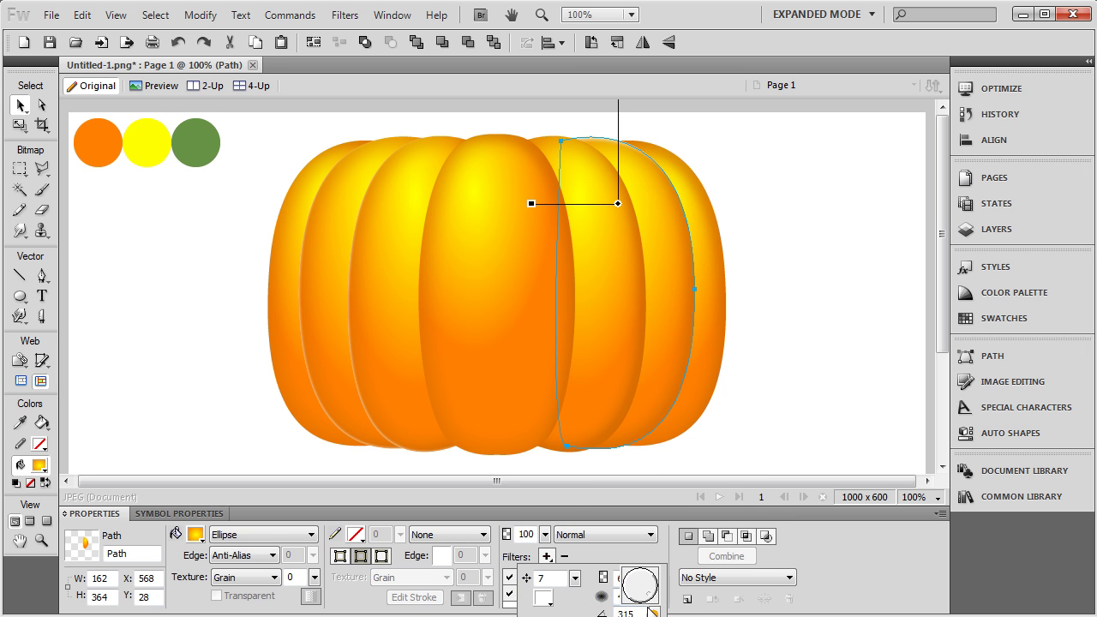
left_click(647, 590)
left_click(623, 561)
left_click(623, 566)
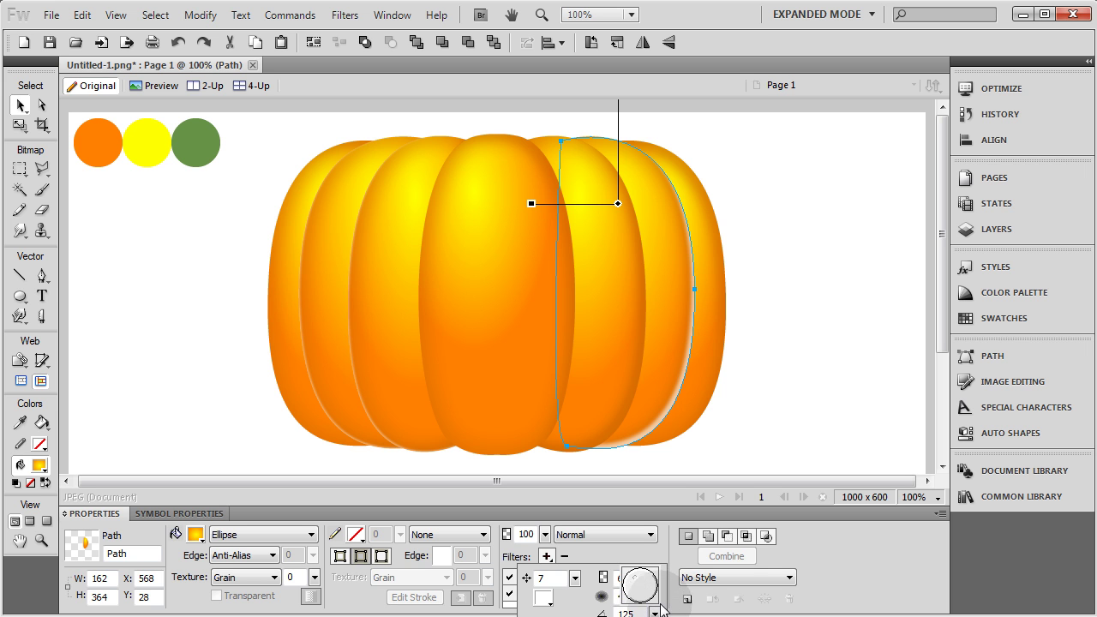
left_click_drag(654, 578, 658, 609)
left_click(706, 499)
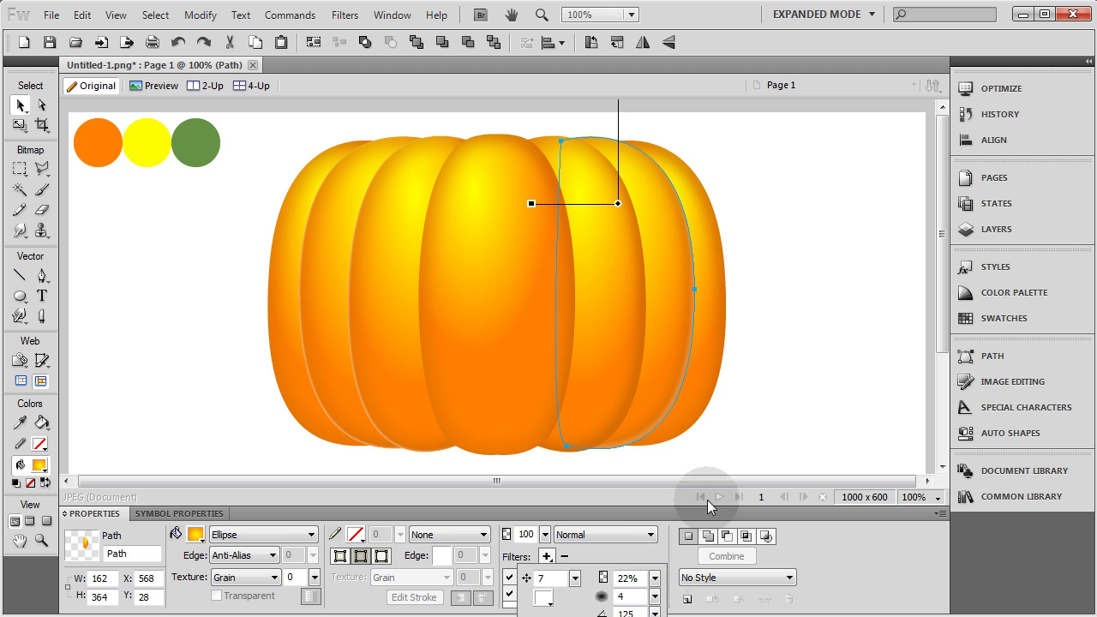
left_click(784, 384)
- Set the dark orange inner shadow of the three right segments to opacity 100% and angle 112
left_click(706, 261)
left_click(651, 257, "shift")
left_click(599, 263, "shift")
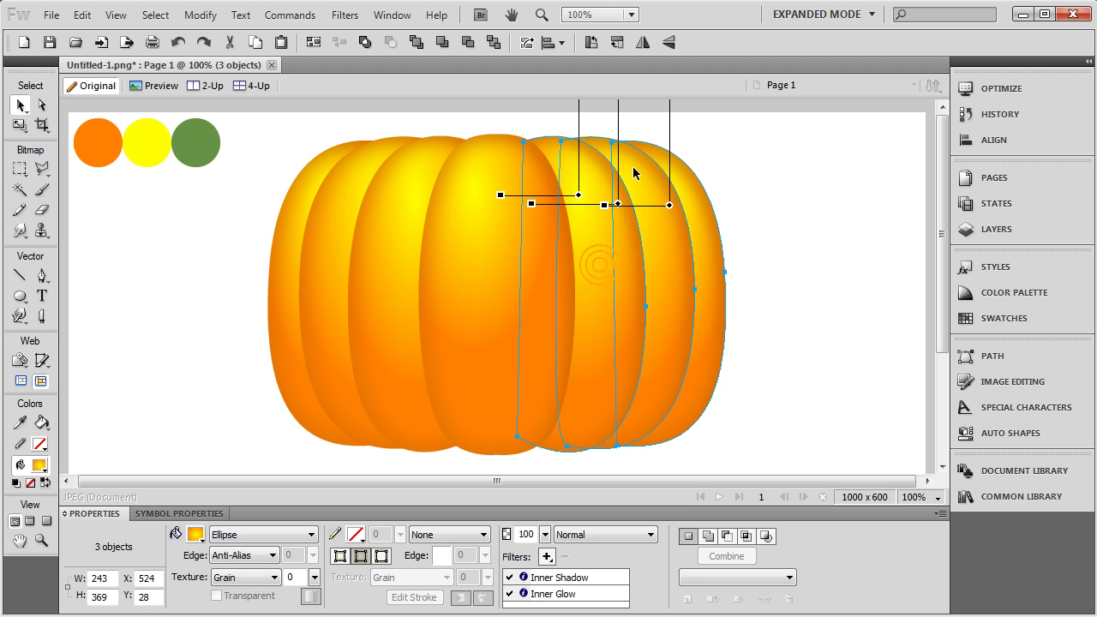
double_click(569, 578)
left_click(658, 613)
left_click_drag(651, 607, 632, 590)
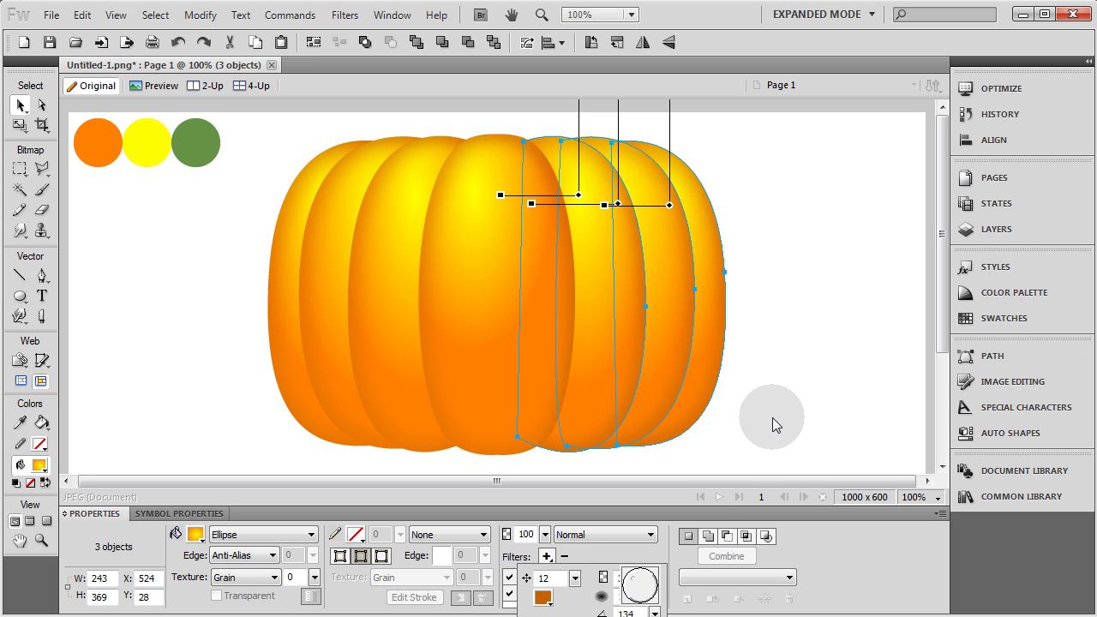
left_click(566, 614)
left_click_drag(653, 578, 660, 548)
left_click_drag(669, 482, 669, 483)
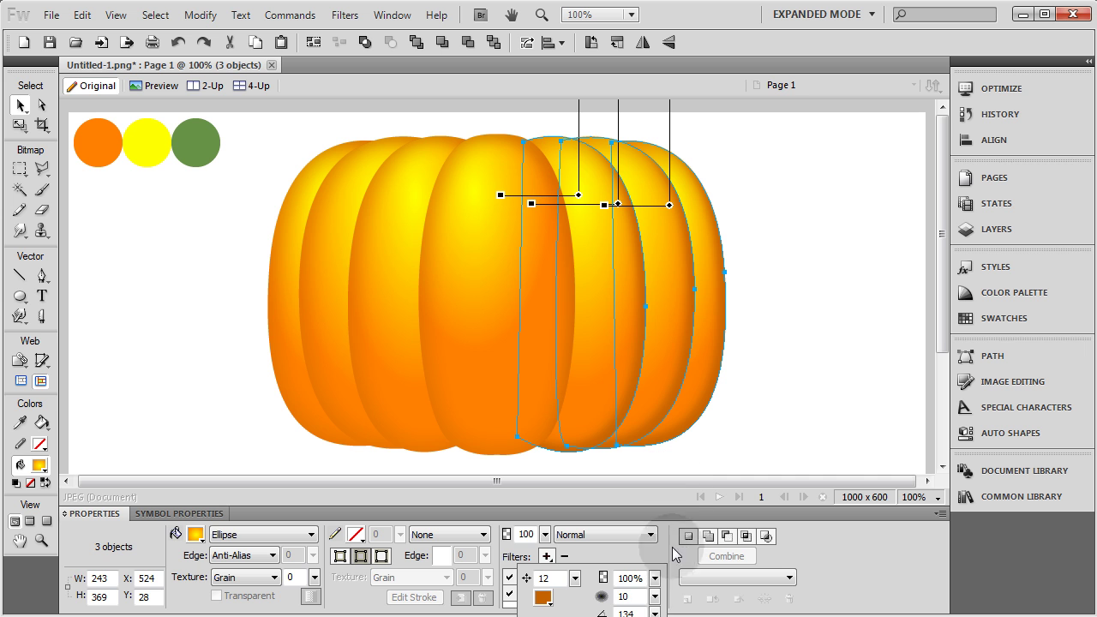
left_click(654, 612)
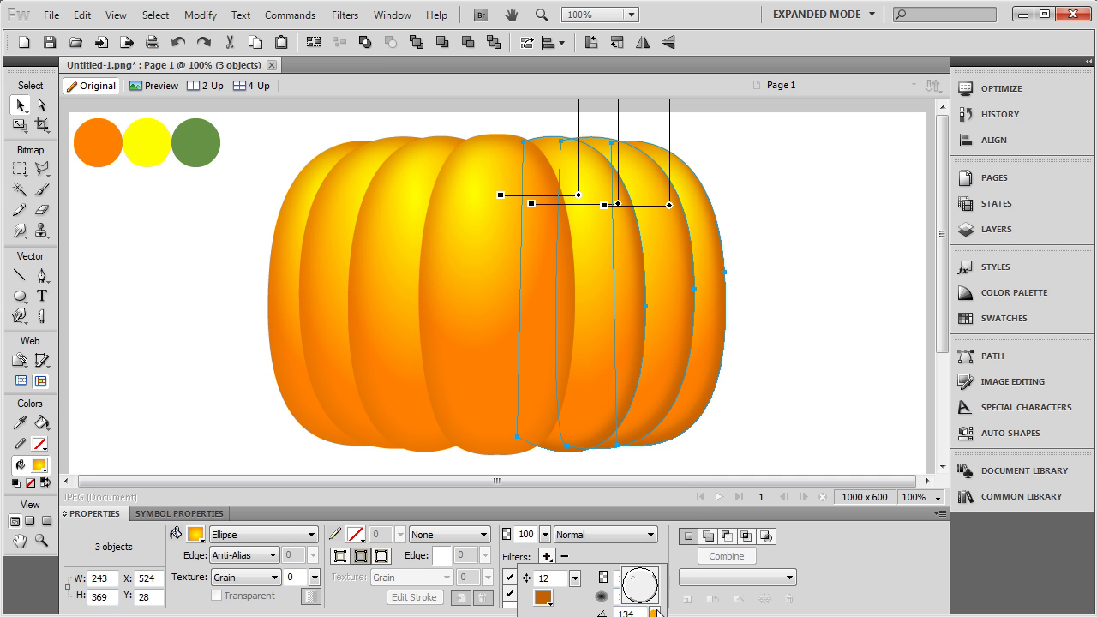
left_click(795, 424)
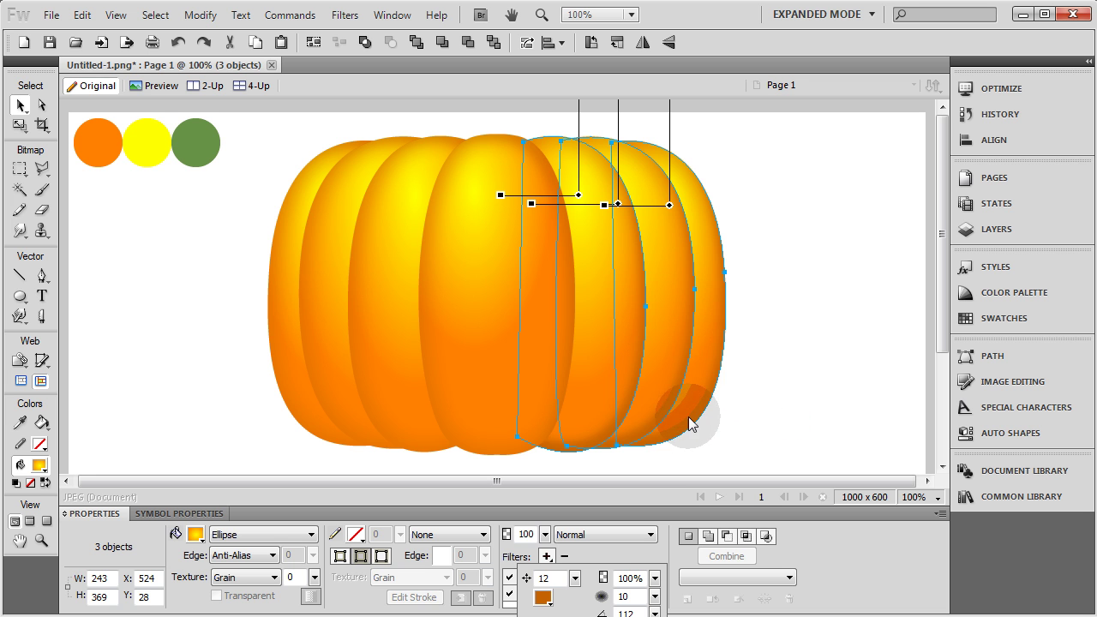
- Set the dark orange inner shadow of the three left segments to opacity 100% and angle 43
left_click(295, 331)
left_click(341, 324, "shift")
left_click(398, 316, "shift")
double_click(580, 577)
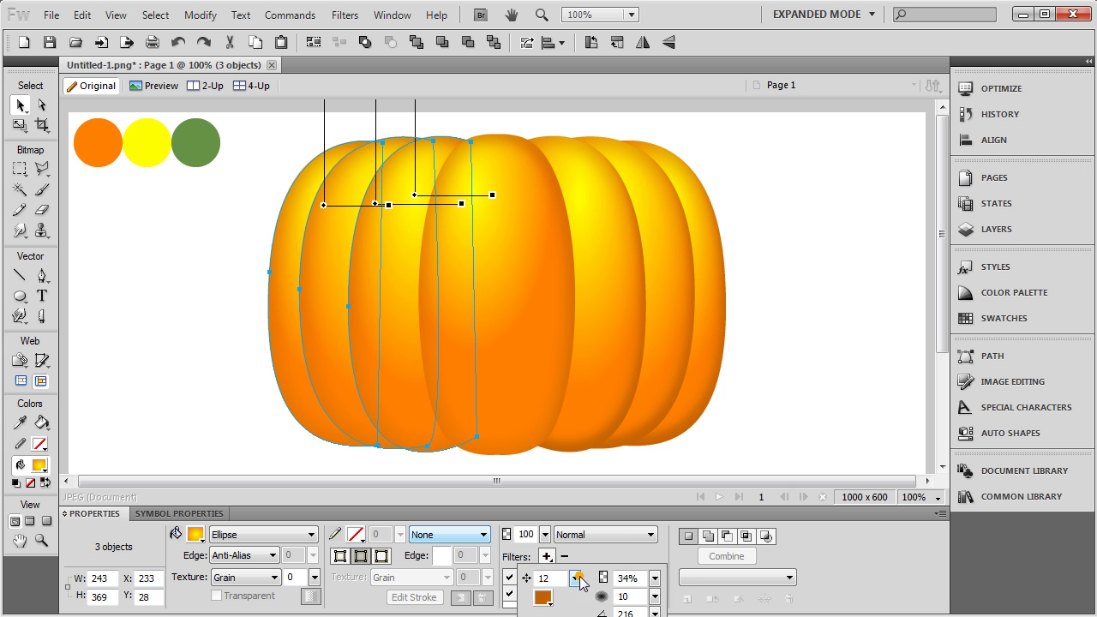
left_click_drag(655, 579, 657, 564)
left_click_drag(657, 494, 658, 494)
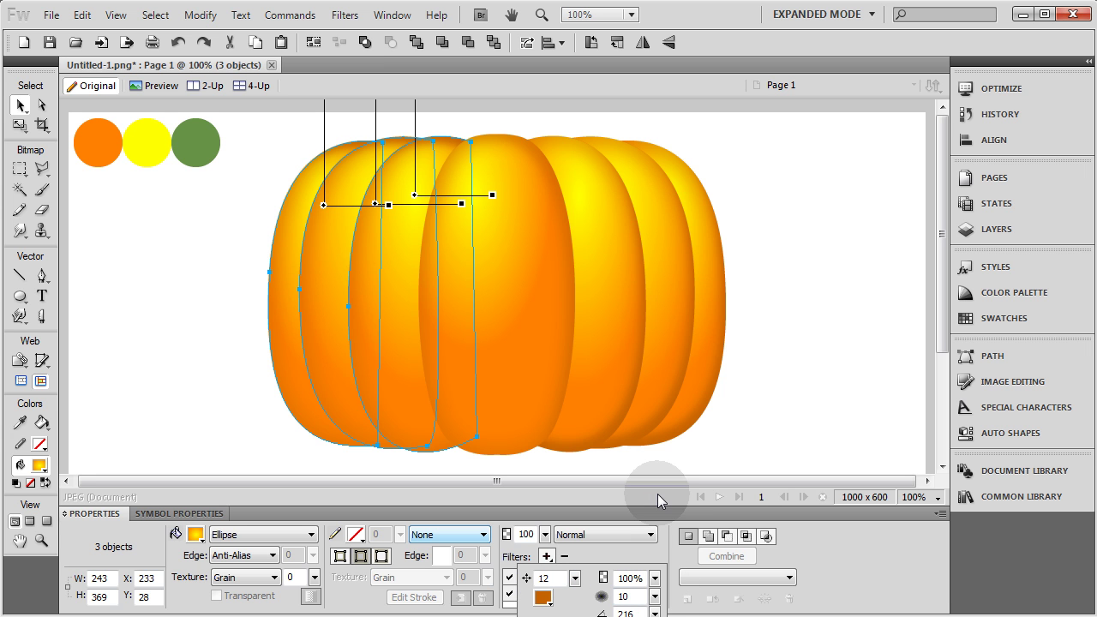
left_click_drag(655, 613, 660, 581)
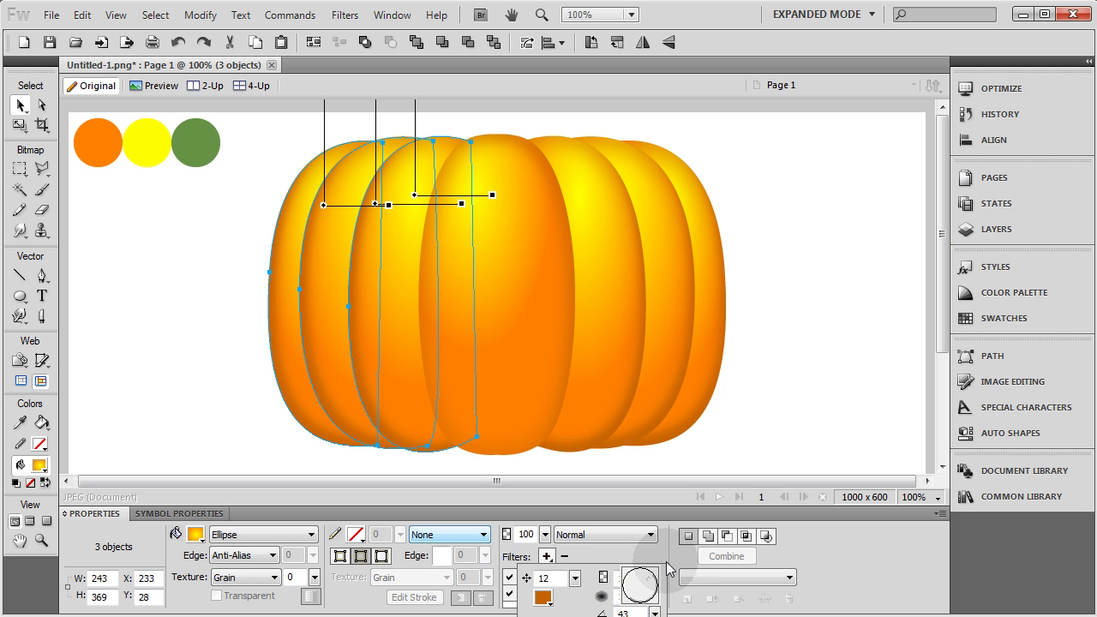
left_click(581, 602)
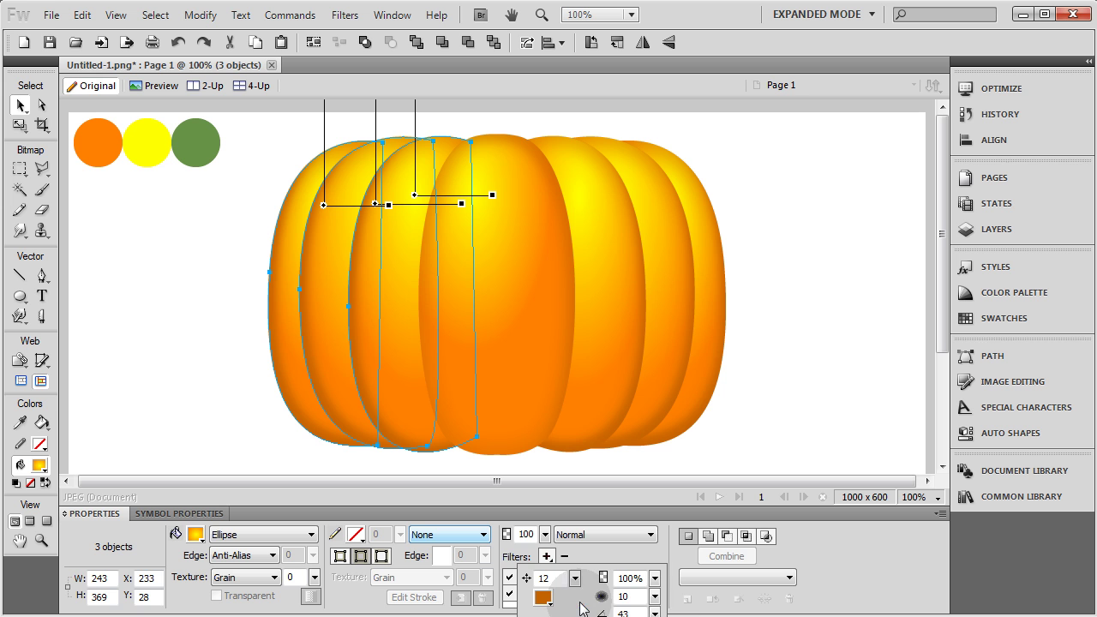
- Set the three left segments' inner shadow to softness 7 and opacity 80%
left_click_drag(655, 597, 657, 607)
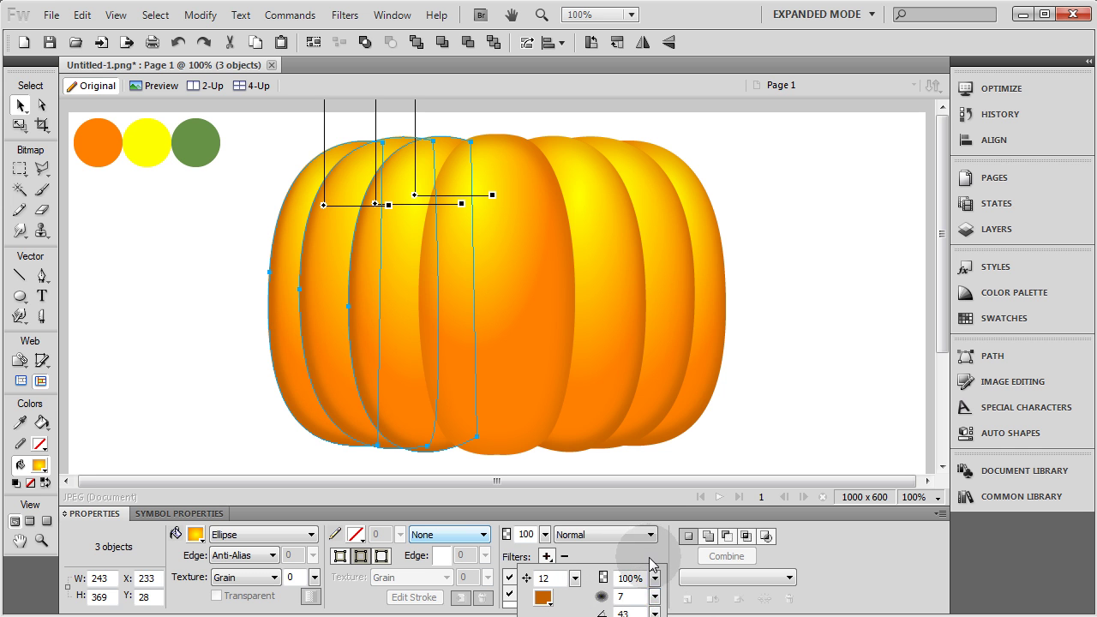
left_click_drag(654, 579, 656, 570)
left_click(774, 352)
- Set the inner shadow distance of the three left segments to 20
left_click(366, 378)
left_click(292, 396, "shift")
double_click(574, 581)
mouse_move(562, 579)
left_mouse_down()
mouse_move(577, 565)
mouse_move(578, 580)
left_mouse_up()
left_click(577, 582)
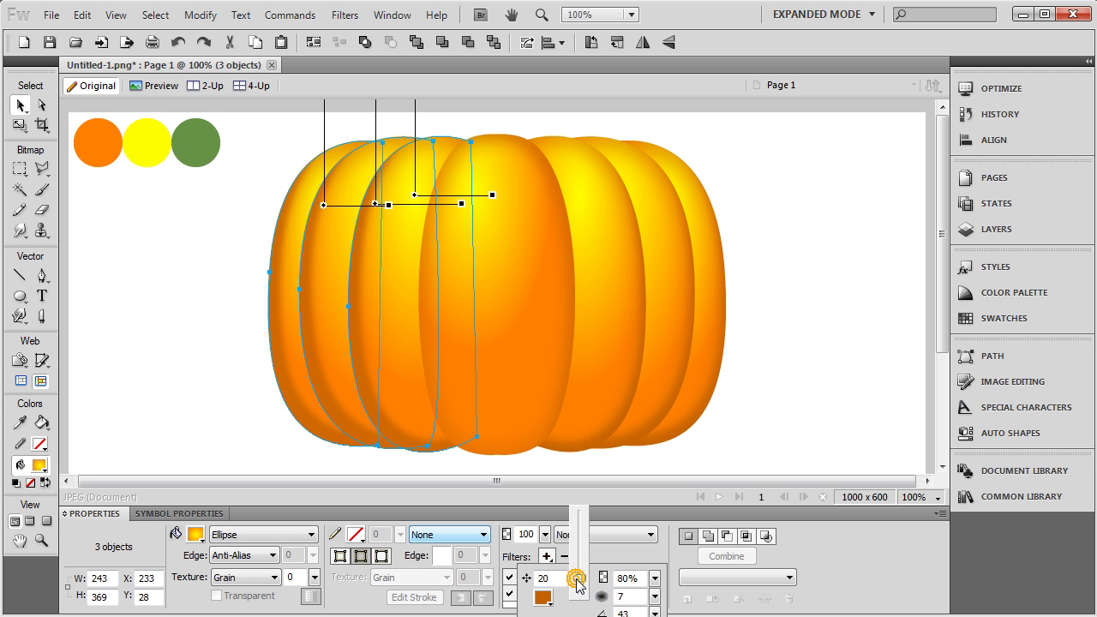
left_click(259, 396)
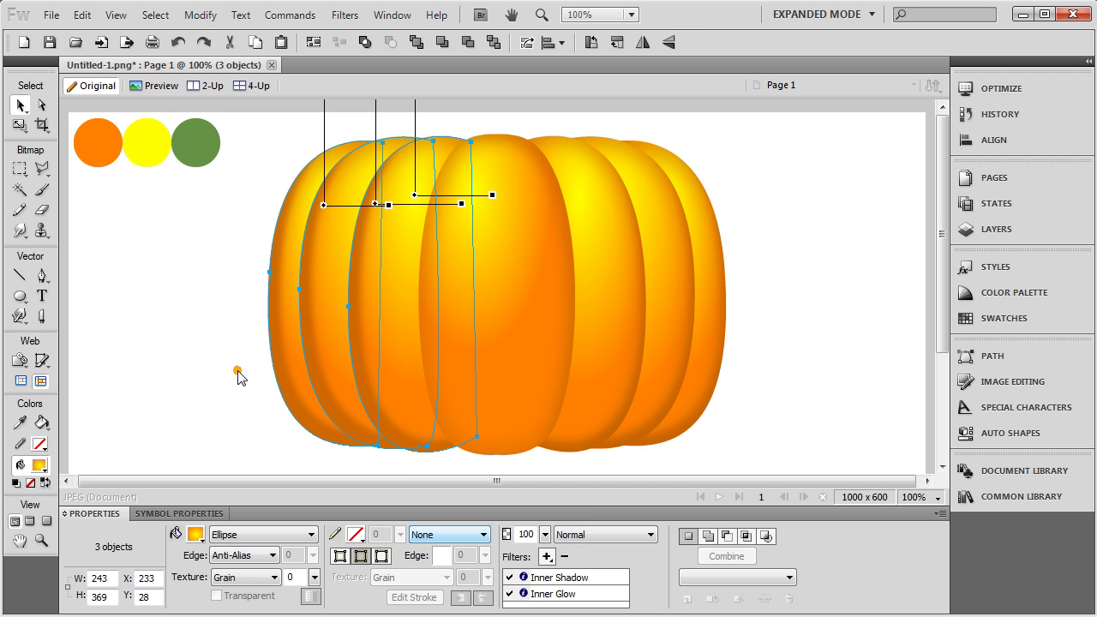
left_click(237, 373)
- Set the inner shadow distance of the left segment nearest the centre to 15
left_click(321, 348)
left_click(377, 349)
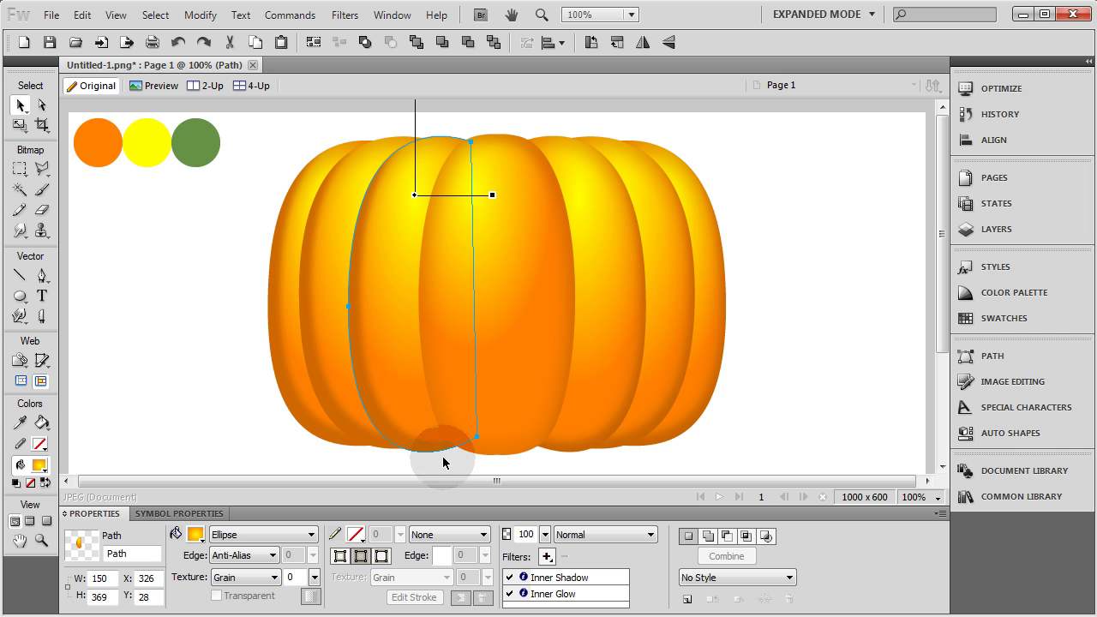
double_click(568, 577)
left_click(578, 578)
left_click_drag(575, 579, 575, 582)
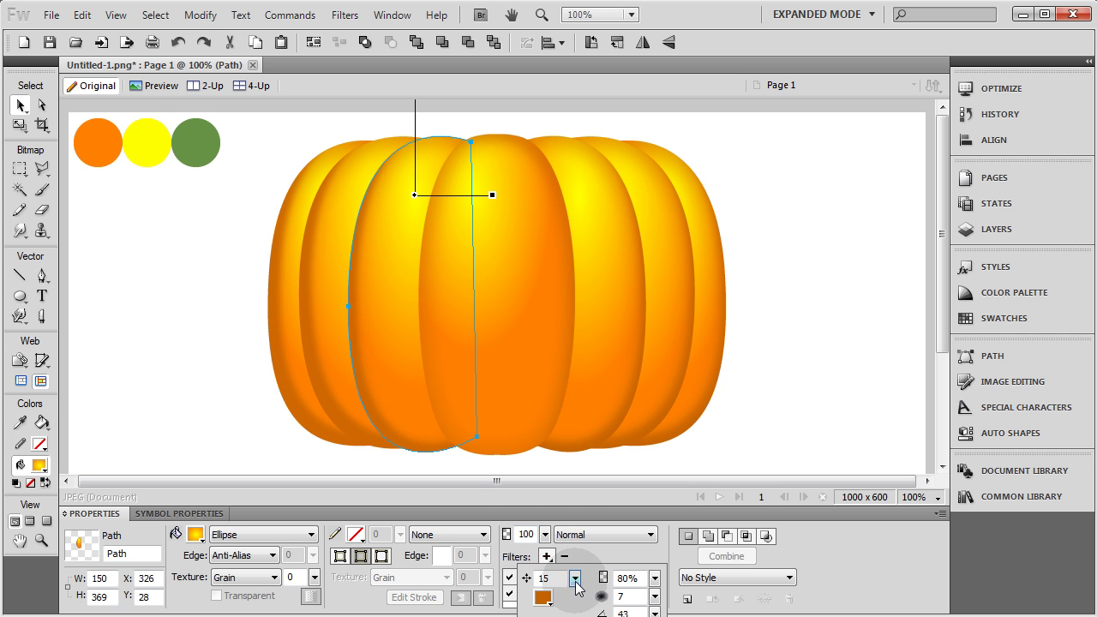
left_click(212, 321)
left_click(213, 324)
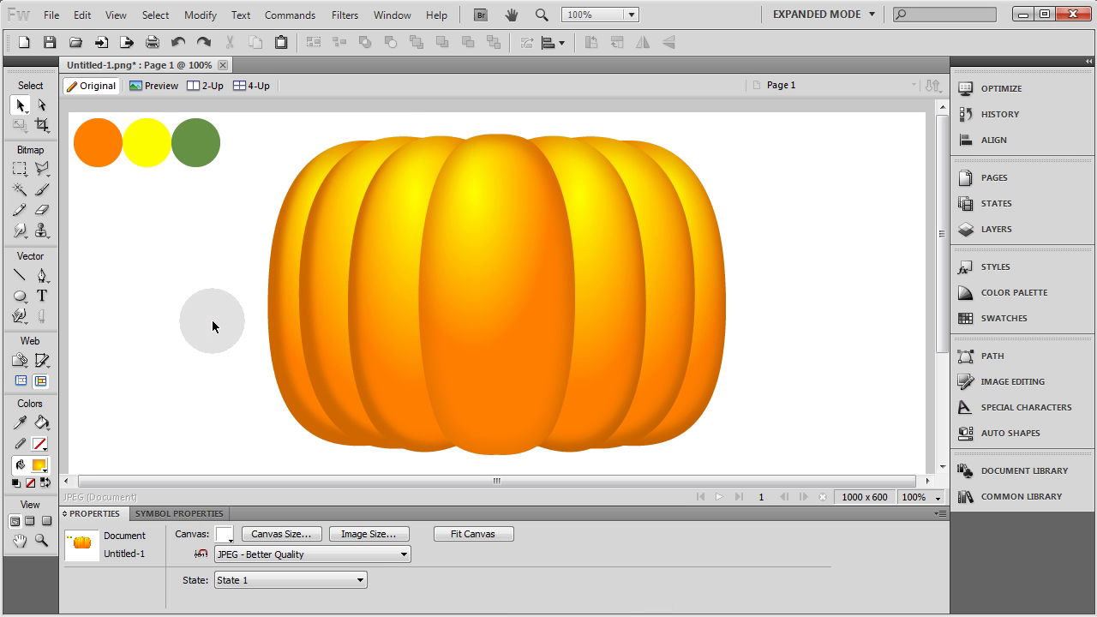
- Shift the gradient highlight of the second left segment downwards and towards its outer edge
left_click_drag(804, 322, 794, 315)
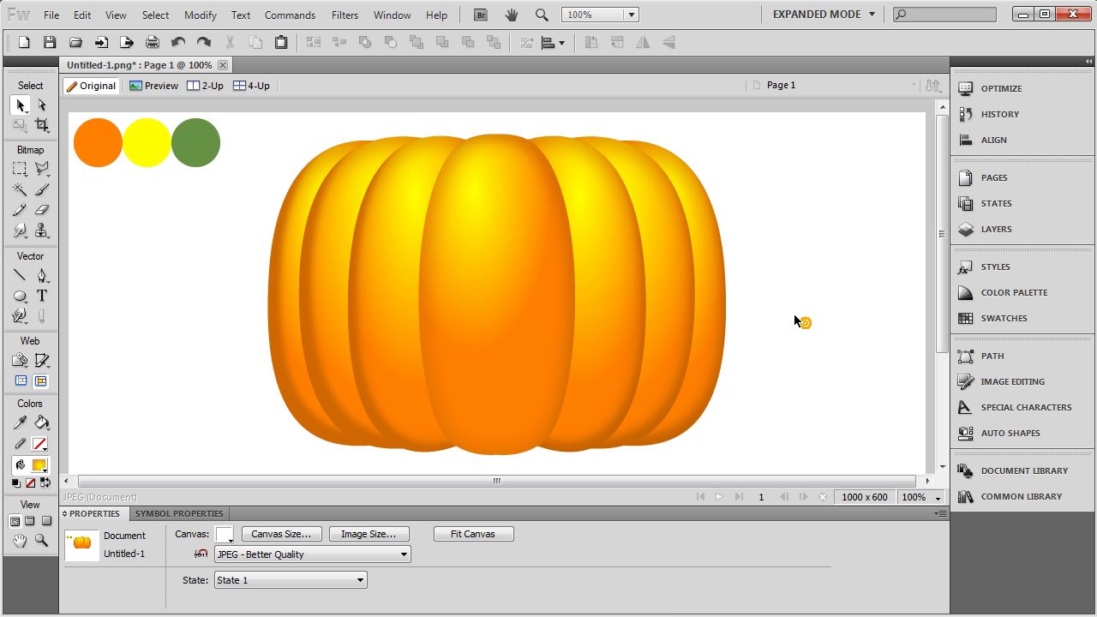
left_click(326, 293)
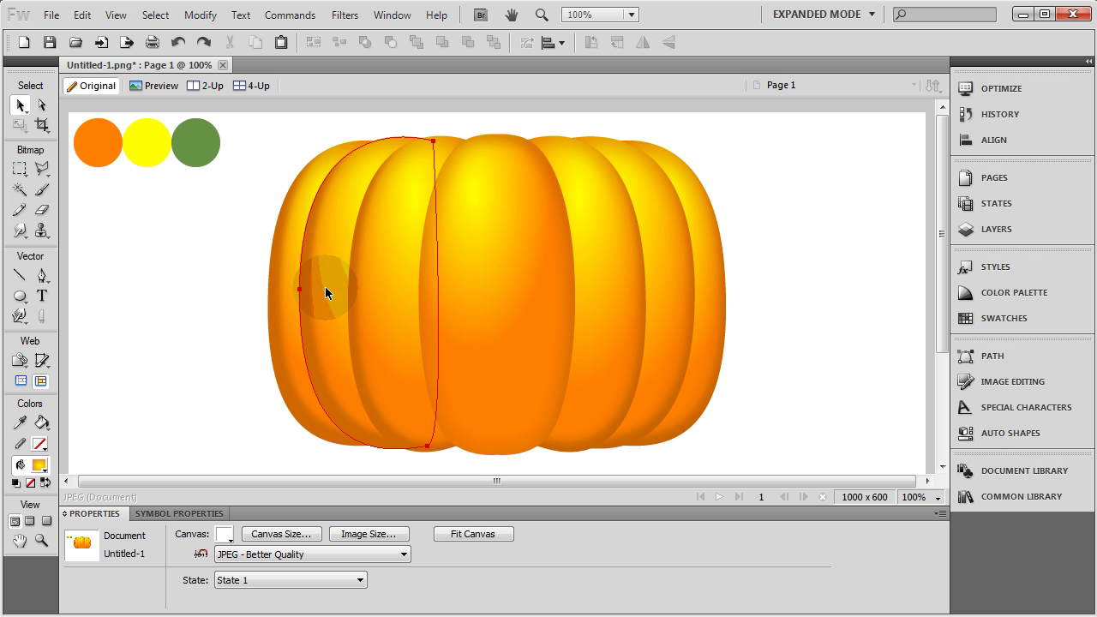
left_click(372, 441)
left_click(241, 371)
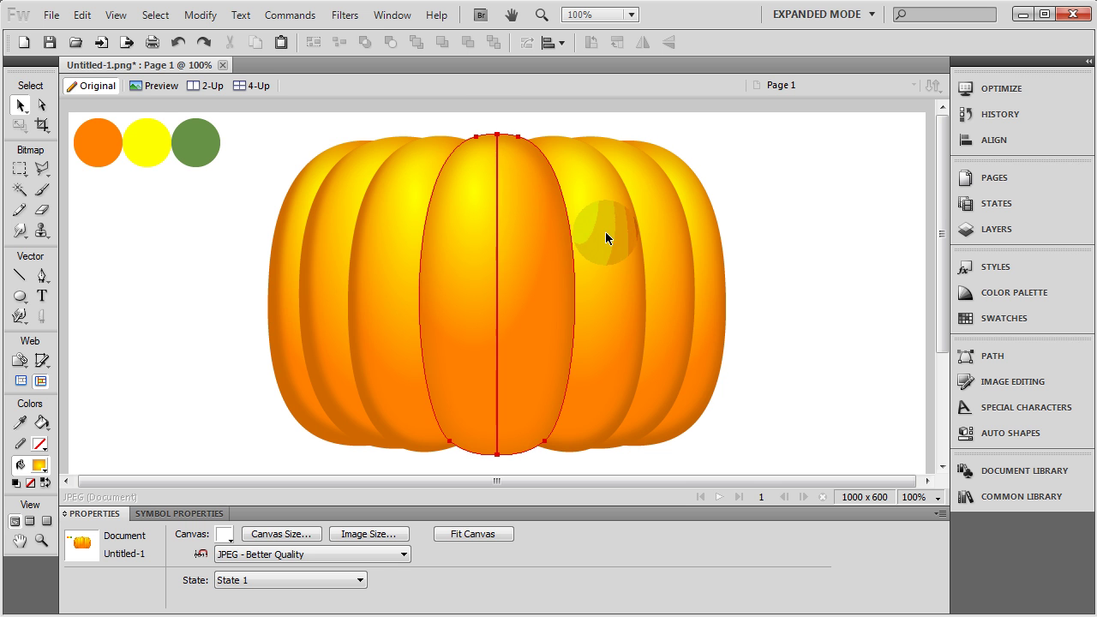
left_click(397, 283)
left_click(343, 254)
left_click(369, 212)
left_click_drag(368, 213, 350, 246)
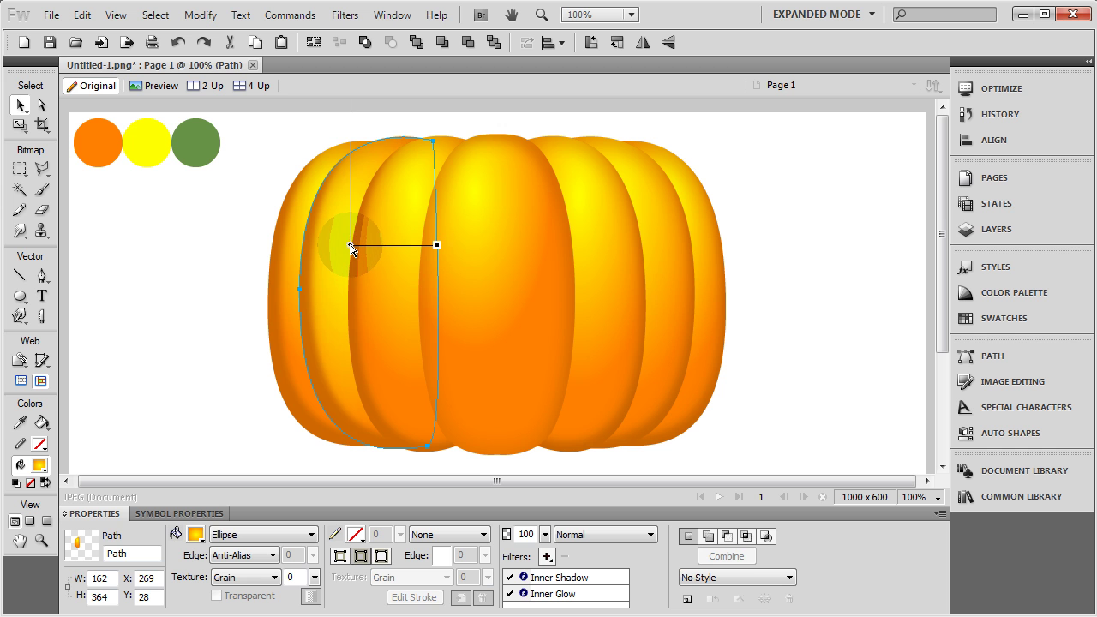
- Shift the gradient highlights of the innermost and outermost right segments downwards and slightly outwards
left_click(668, 299)
left_click(617, 204)
left_click(622, 282)
left_click_drag(578, 195, 589, 221)
left_click(217, 279)
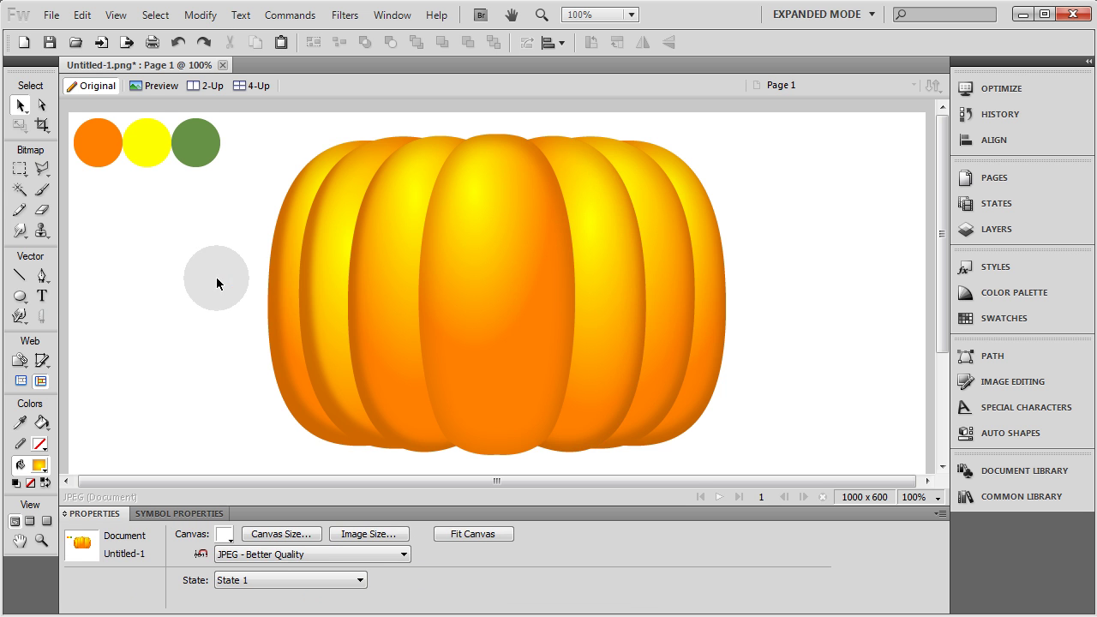
left_click(721, 314)
left_click_drag(671, 208, 685, 266)
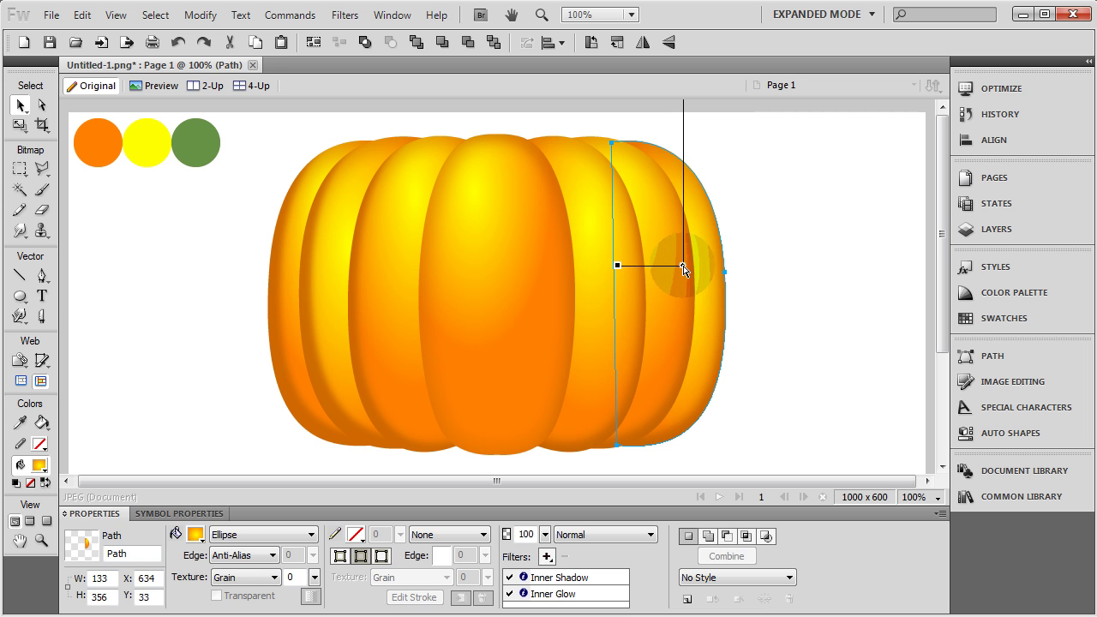
left_click(777, 273)
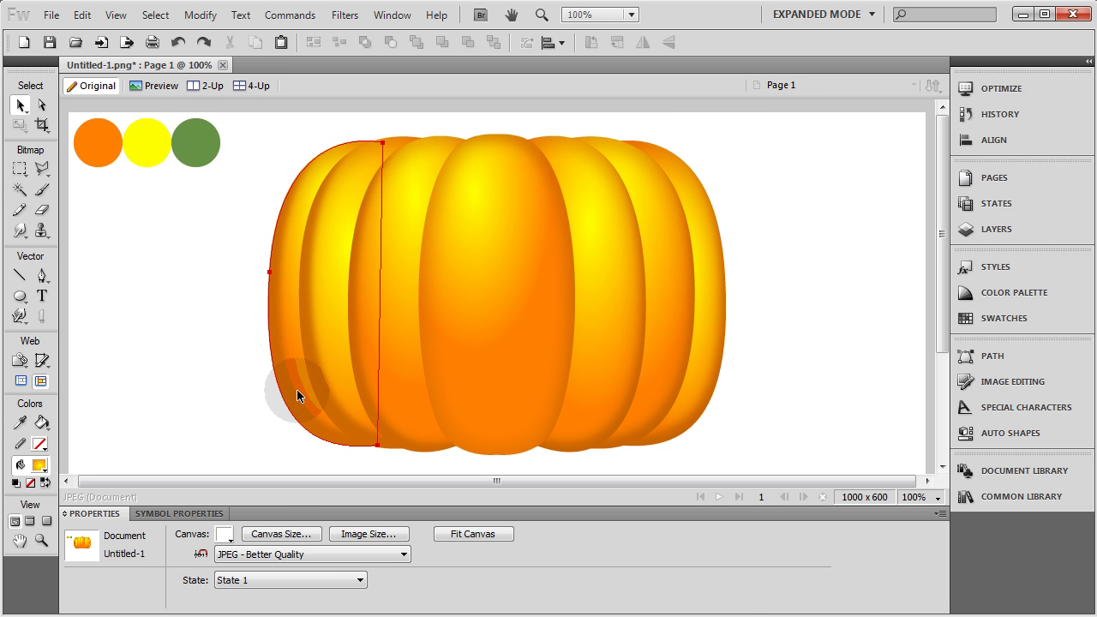
- Select all seven pumpkin segments and group them
left_click_drag(746, 155, 265, 375)
scroll(404, 350, "down", 3)
scroll(510, 250, "up", 3)
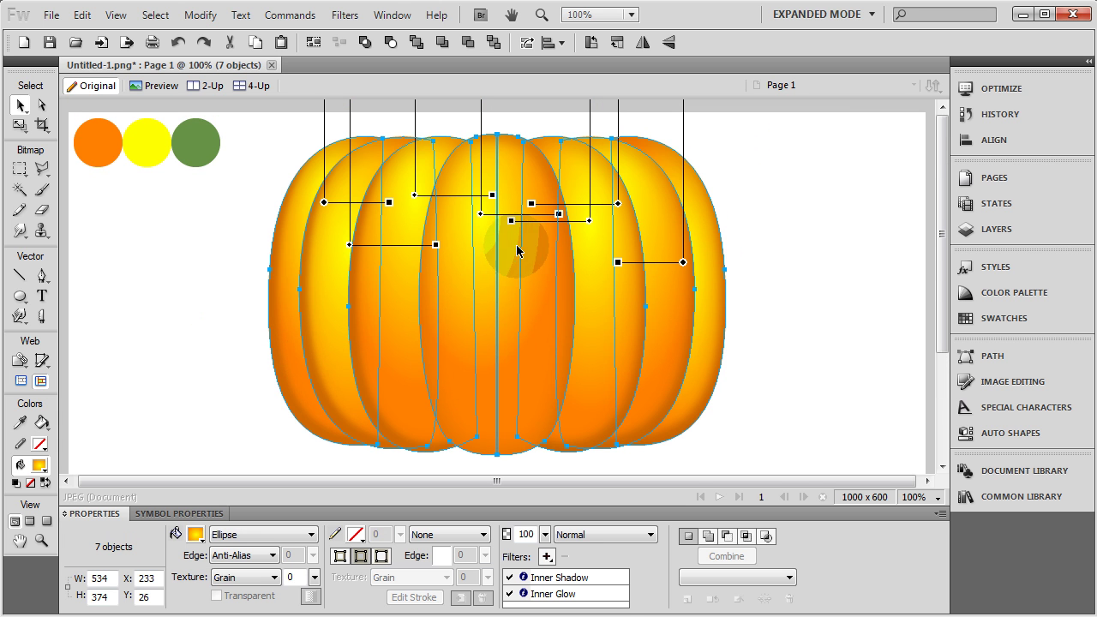
key("ctrl+g")
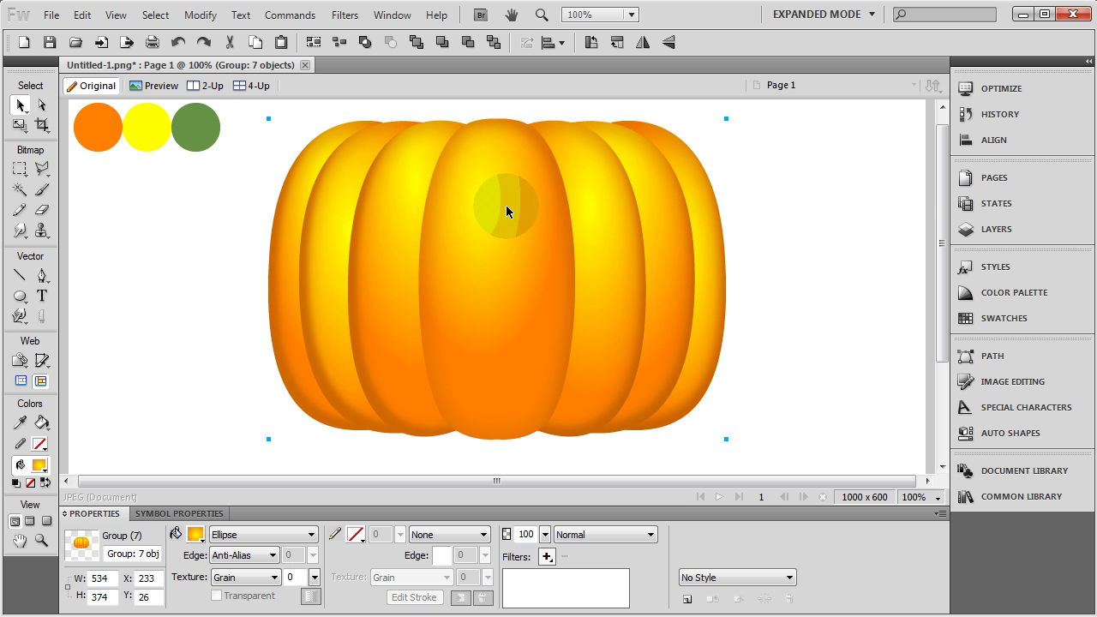
- Move the pumpkin group down the canvas to Y 201, leaving free space above it
left_click_drag(505, 204, 511, 245)
scroll(513, 234, "down", 3)
scroll(510, 246, "down", 3)
left_click_drag(510, 205, 506, 250)
scroll(747, 272, "up", 4)
scroll(748, 272, "up", 1)
scroll(757, 259, "down", 3)
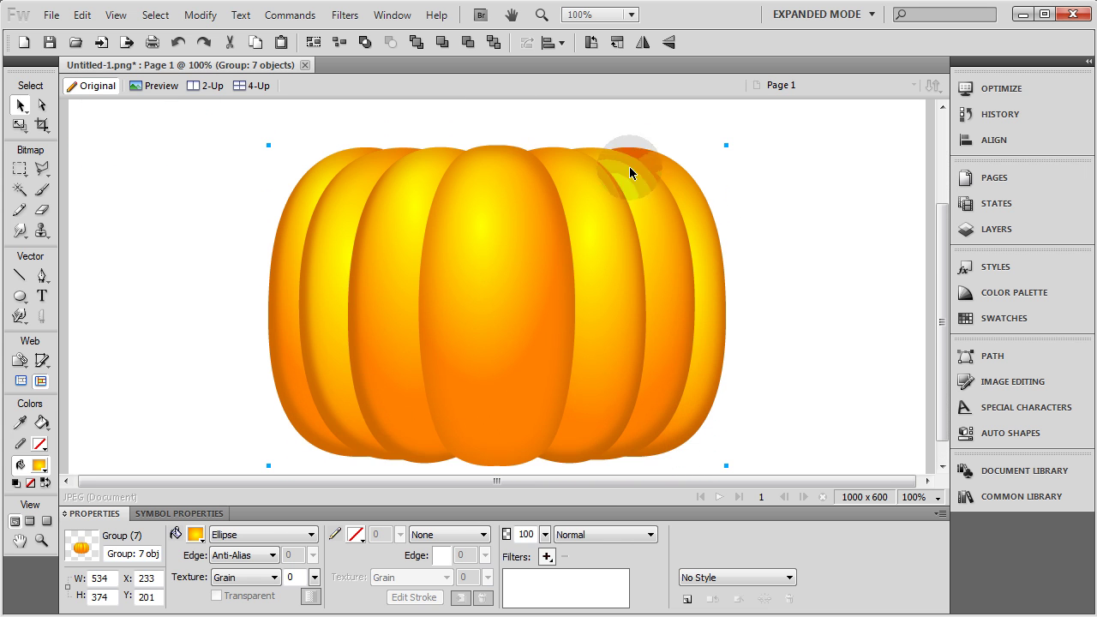
- Draw a closed, curved stem about 263 × 200 px with the Pen tool, flaring at the base where it overlaps the pumpkin's upper edge
scroll(759, 220, "up", 2)
scroll(797, 298, "down", 3)
scroll(942, 339, "up", 3)
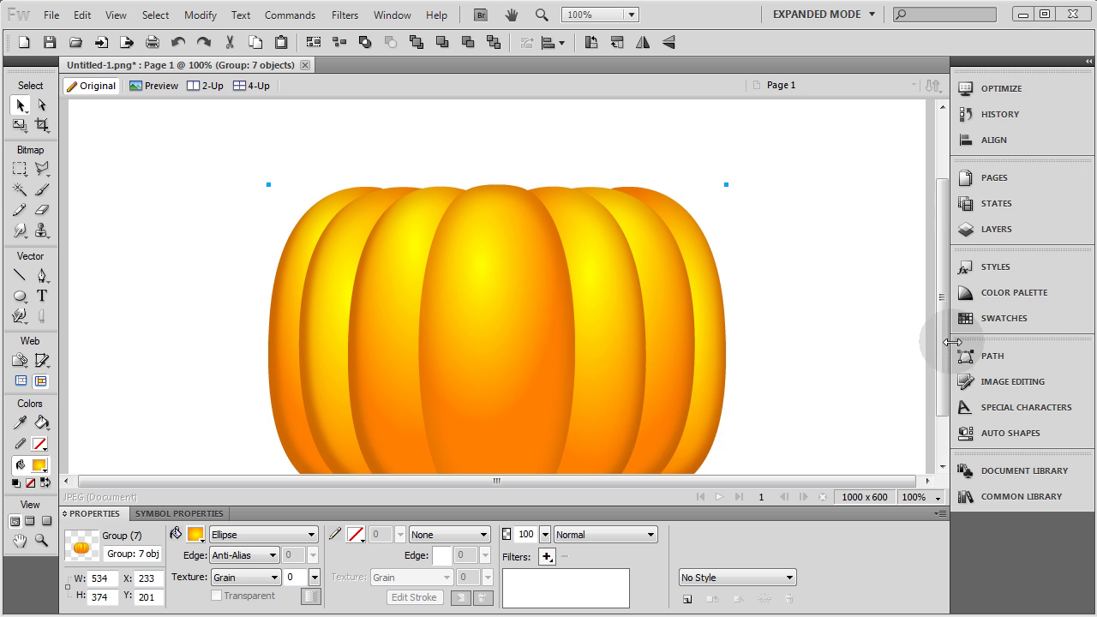
scroll(946, 343, "up", 1)
left_click_drag(945, 343, 938, 289)
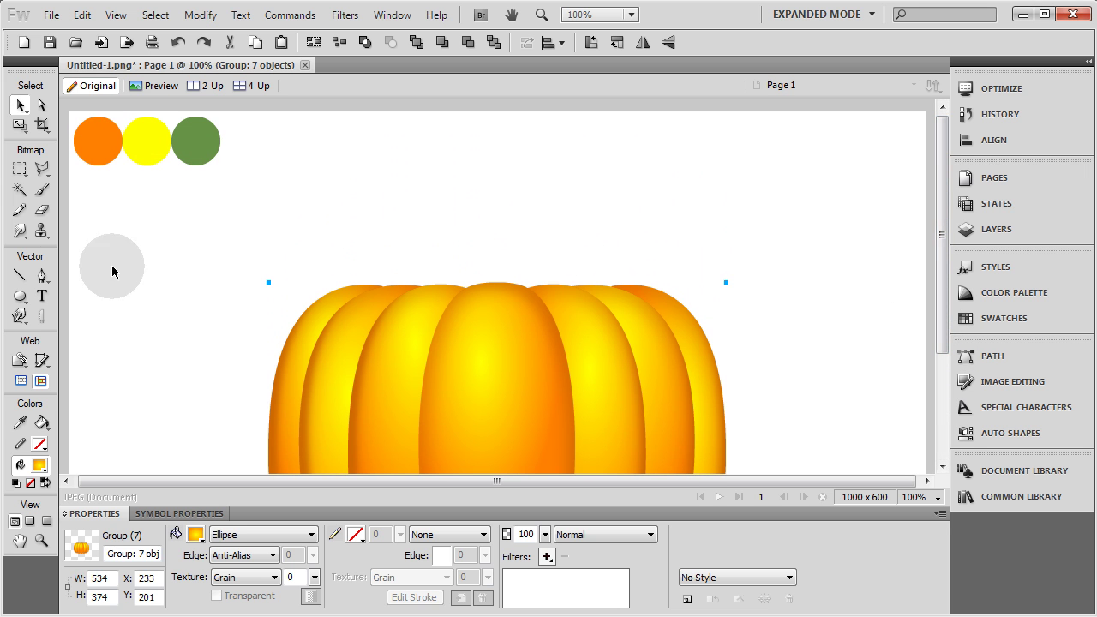
left_click(152, 268)
left_click(41, 275)
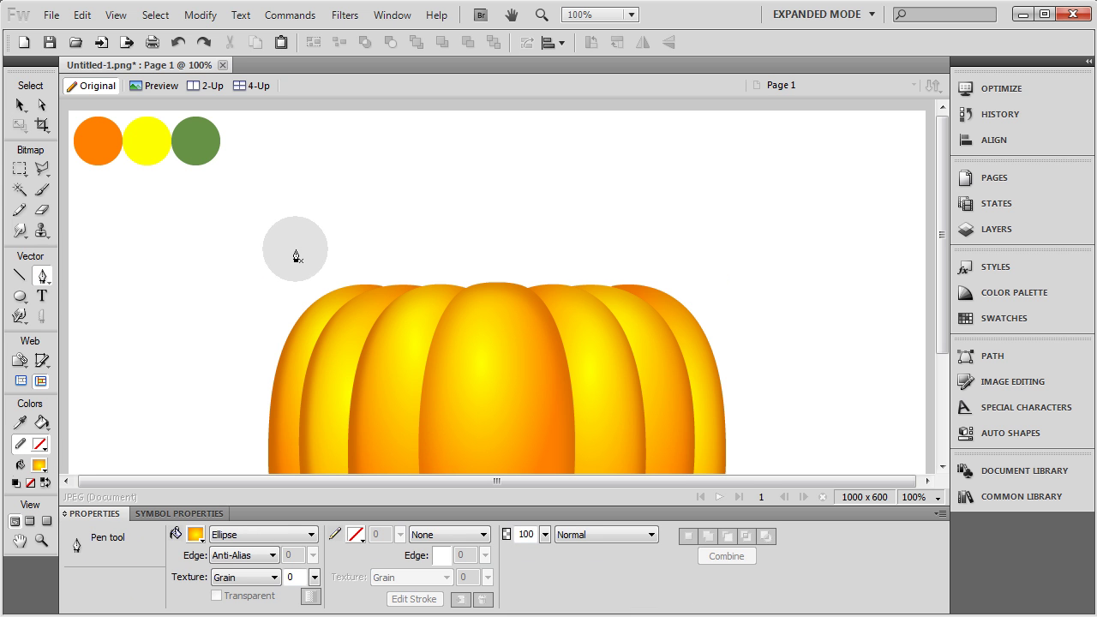
left_click(608, 304)
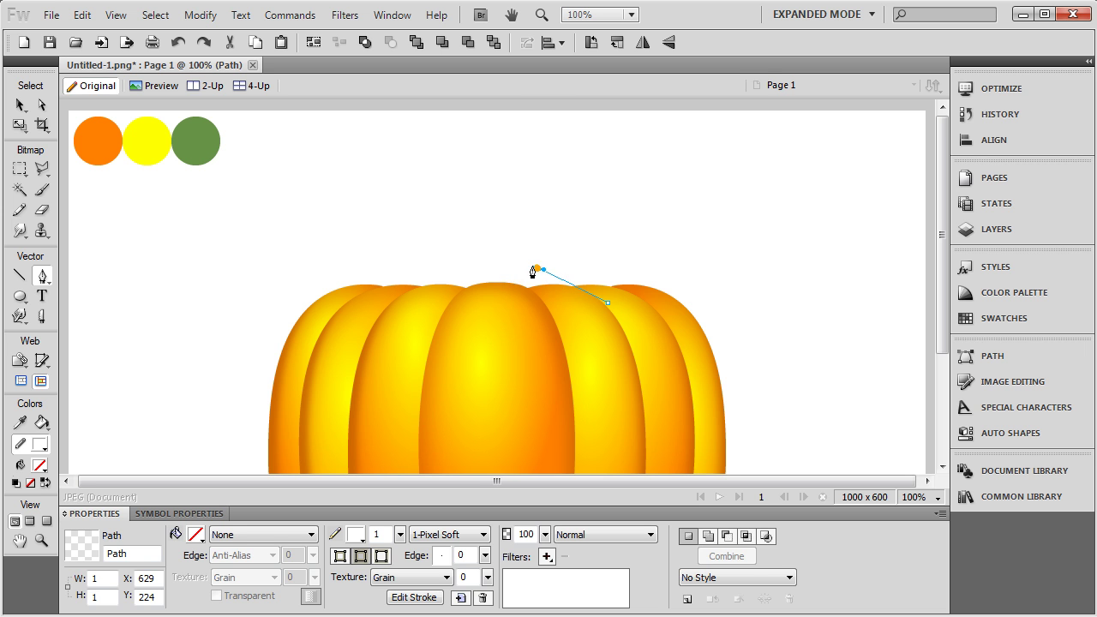
left_click_drag(538, 268, 532, 260)
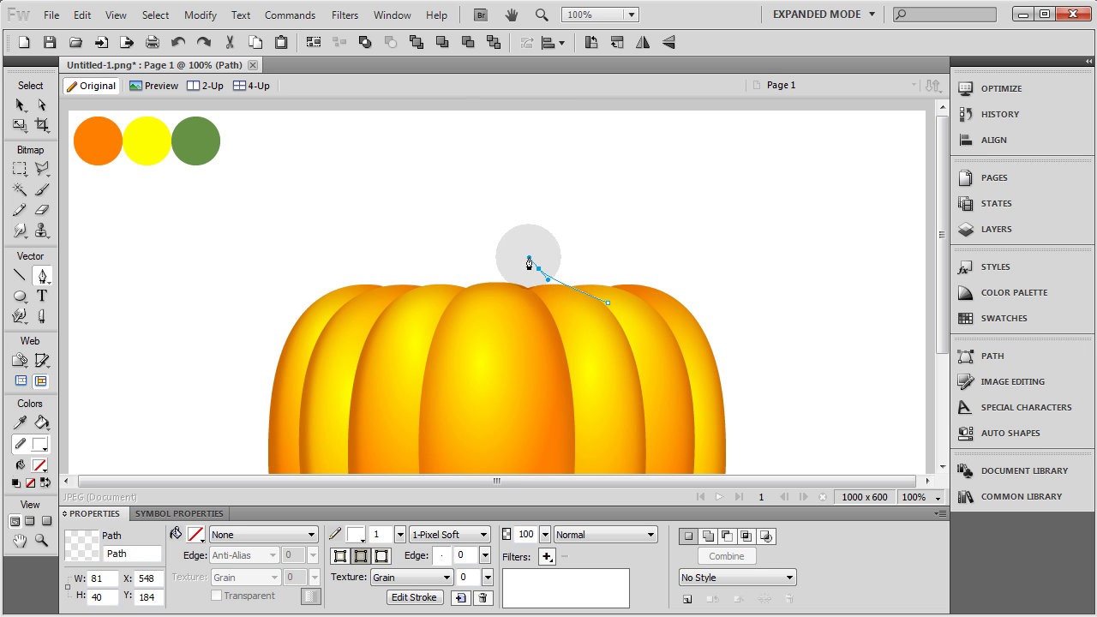
left_click_drag(549, 182, 551, 139)
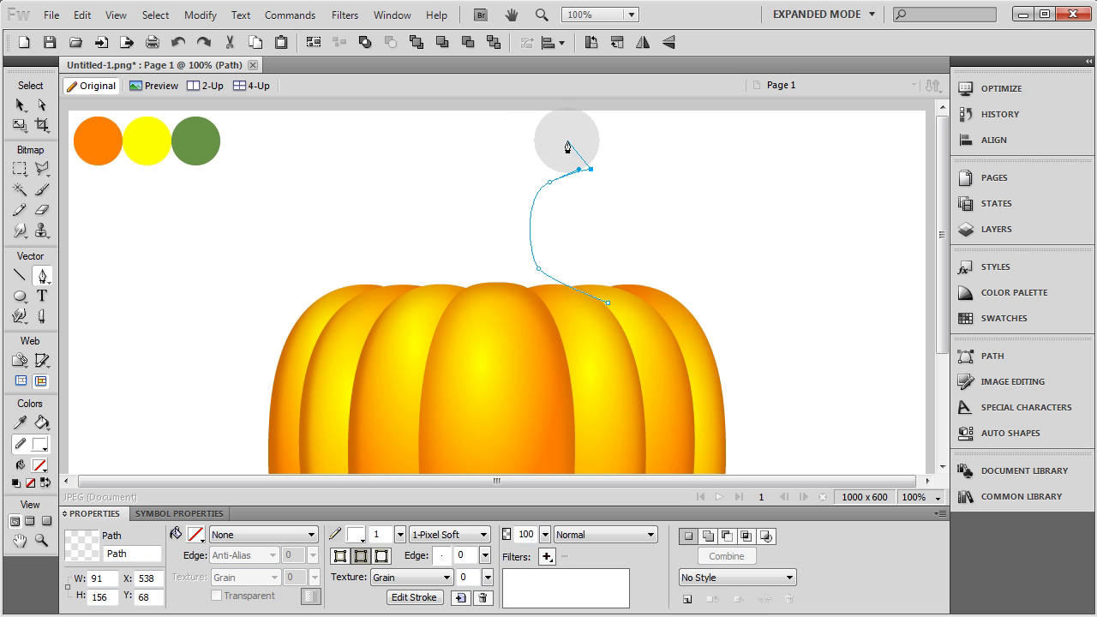
left_click_drag(561, 141, 555, 127)
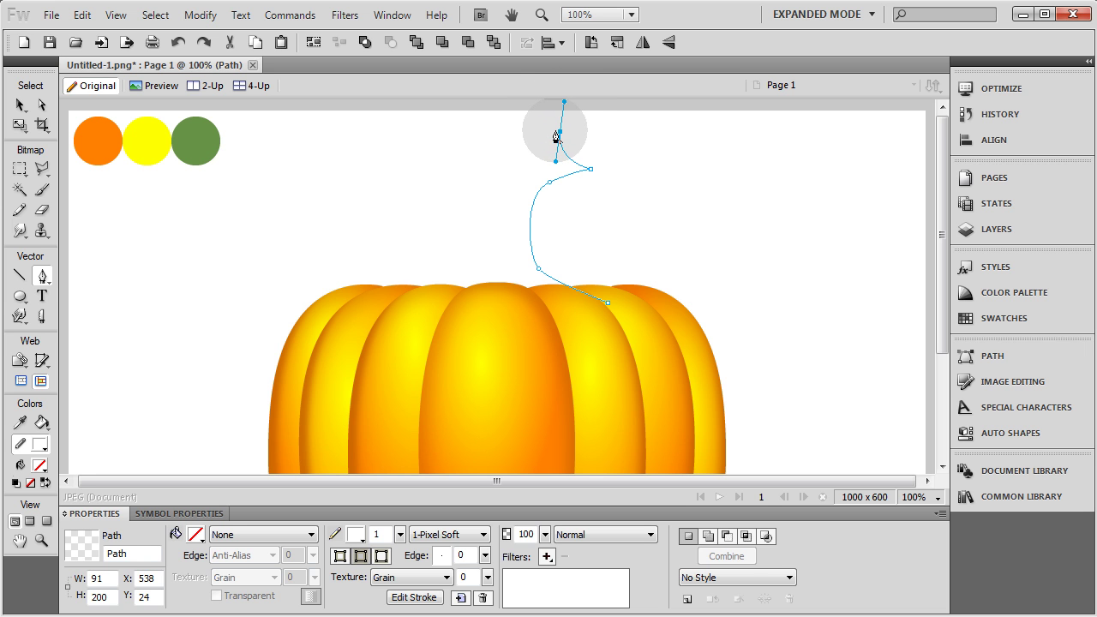
left_click_drag(559, 132, 485, 288)
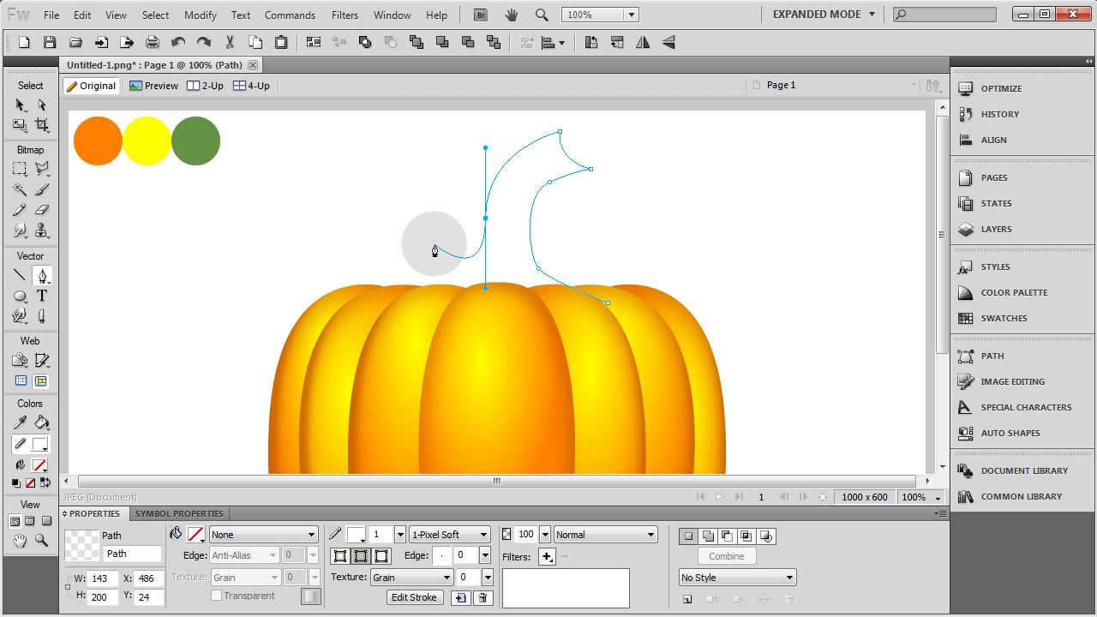
left_click(382, 306)
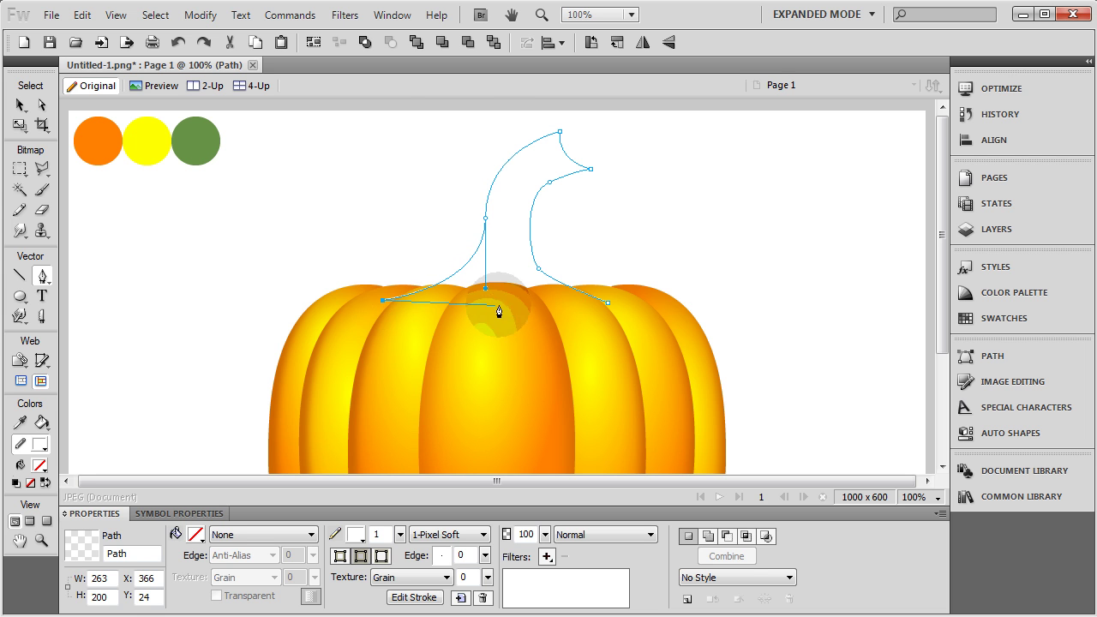
left_click(607, 303)
- Paste the copied pumpkin attributes onto the stem and change its gradient fill type to Satin
key("ctrl+alt+shift+v")
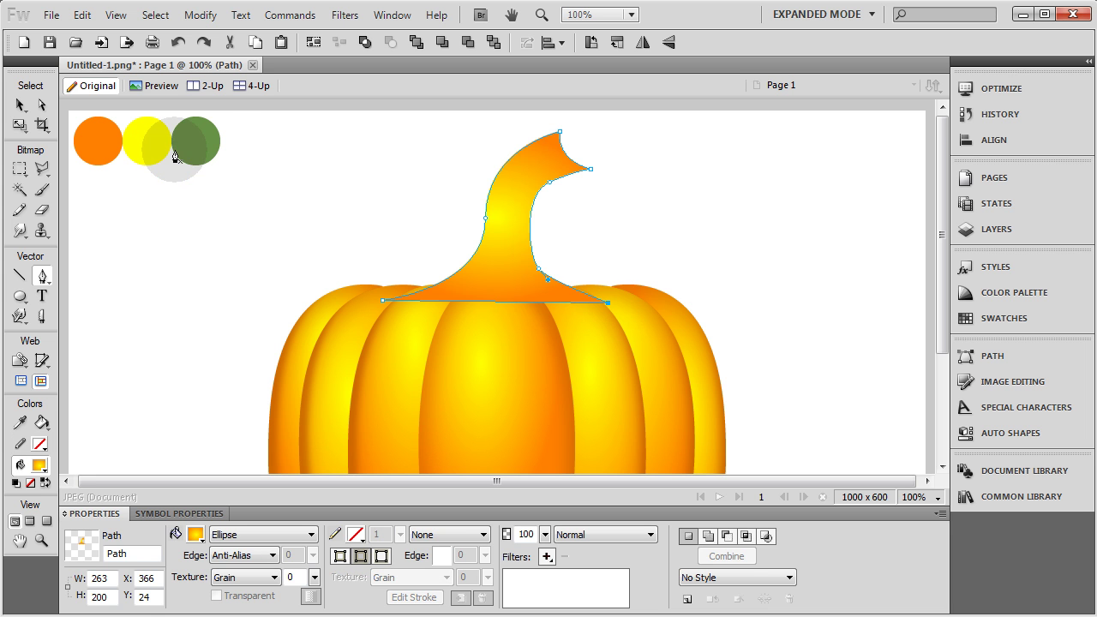
left_click(247, 536)
mouse_move(287, 471)
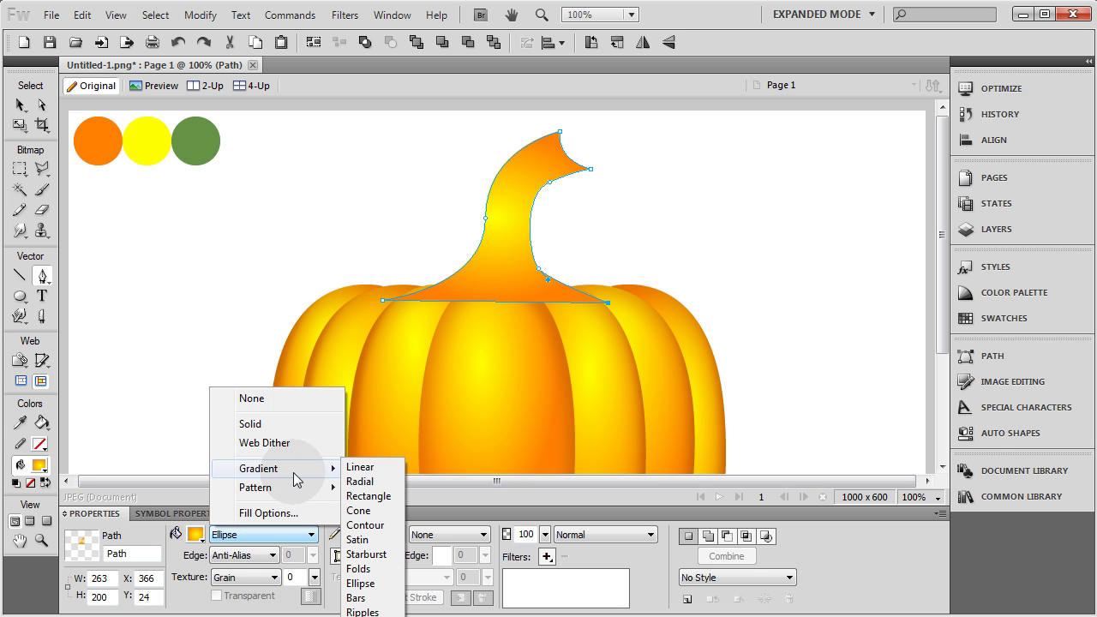
left_click(364, 543)
- Set the stem gradient's first colour to the green sample circle's colour and its second to a darker green (RGB 69, 99, 48)
left_click(195, 534)
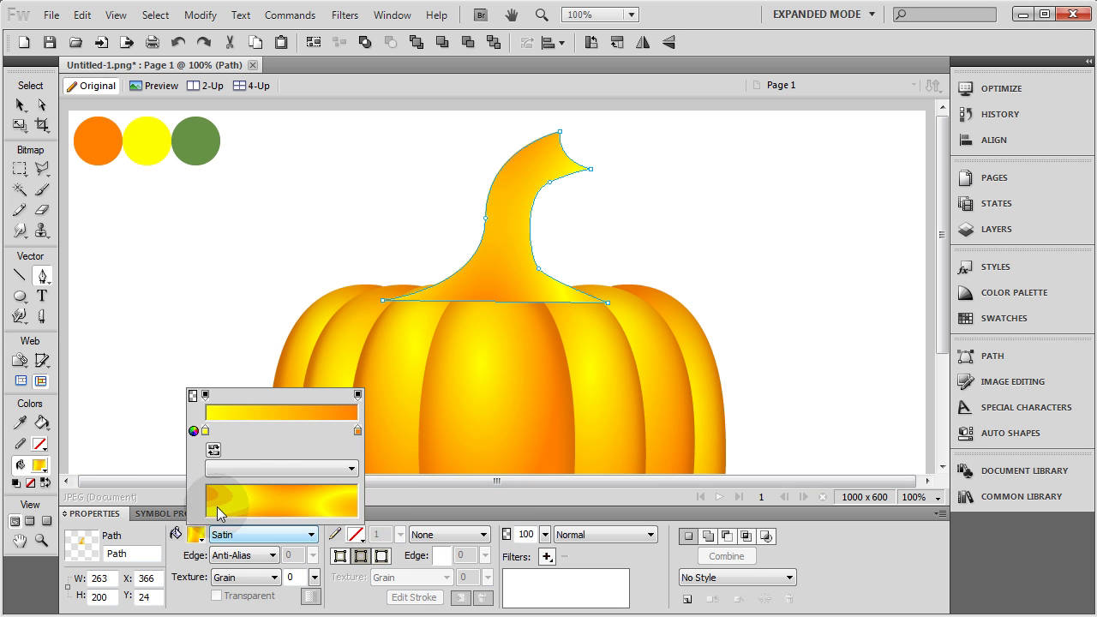
left_click(206, 431)
left_click(190, 142)
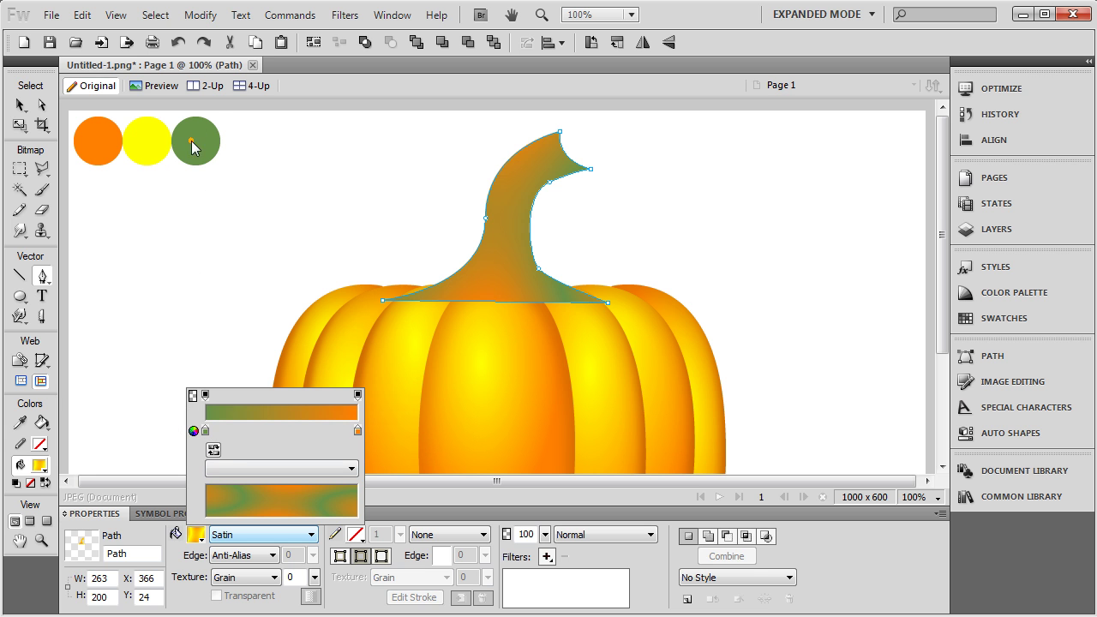
left_click(359, 431)
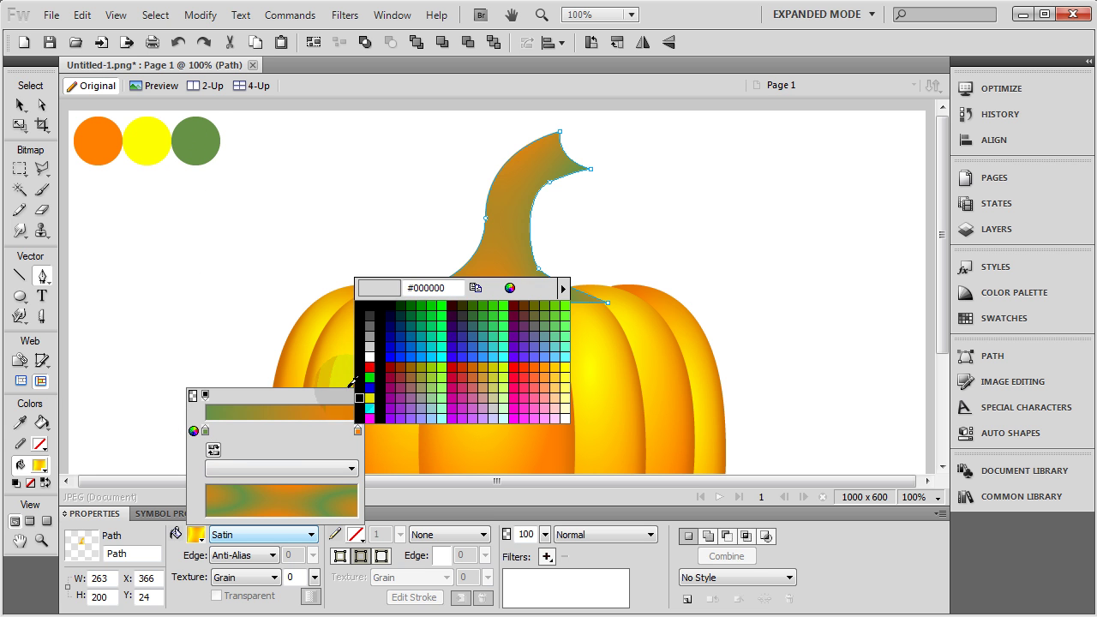
left_click(196, 132)
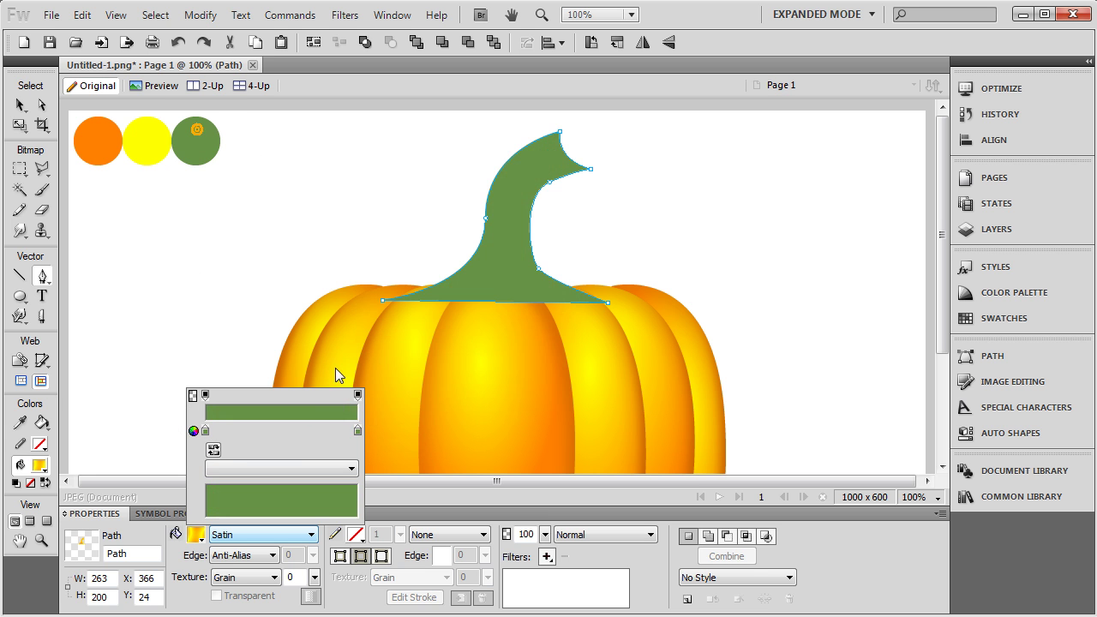
left_click(357, 431)
left_click(511, 290)
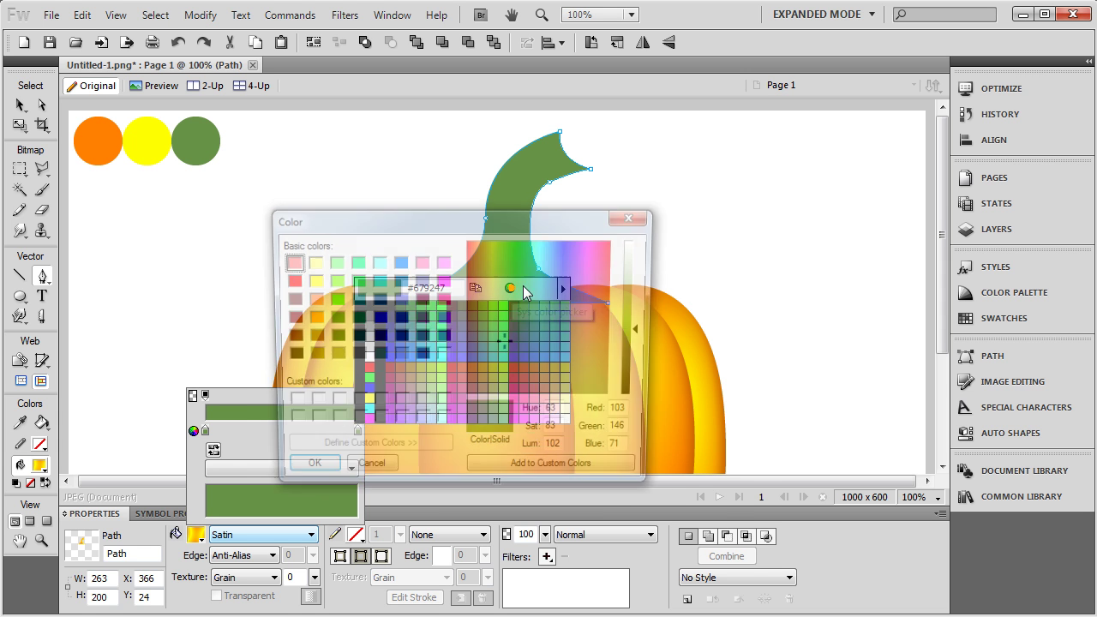
left_click_drag(641, 331, 645, 353)
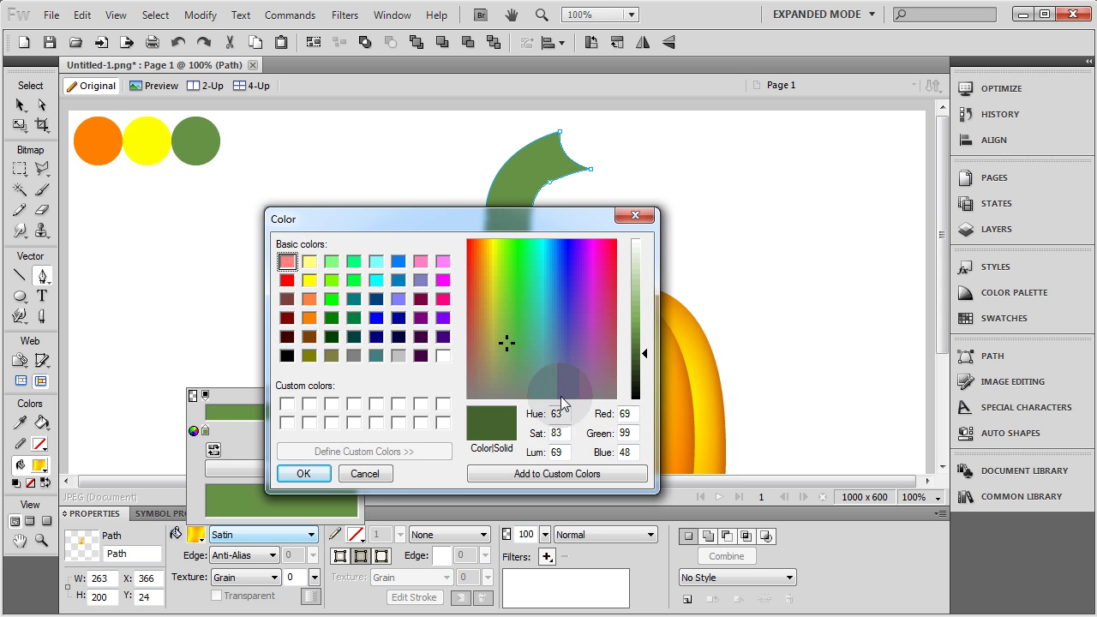
left_click(307, 473)
- Send the stem behind the pumpkin and raise it to X 365, Y 10 so its base meets the pumpkin's upper edge
key("v")
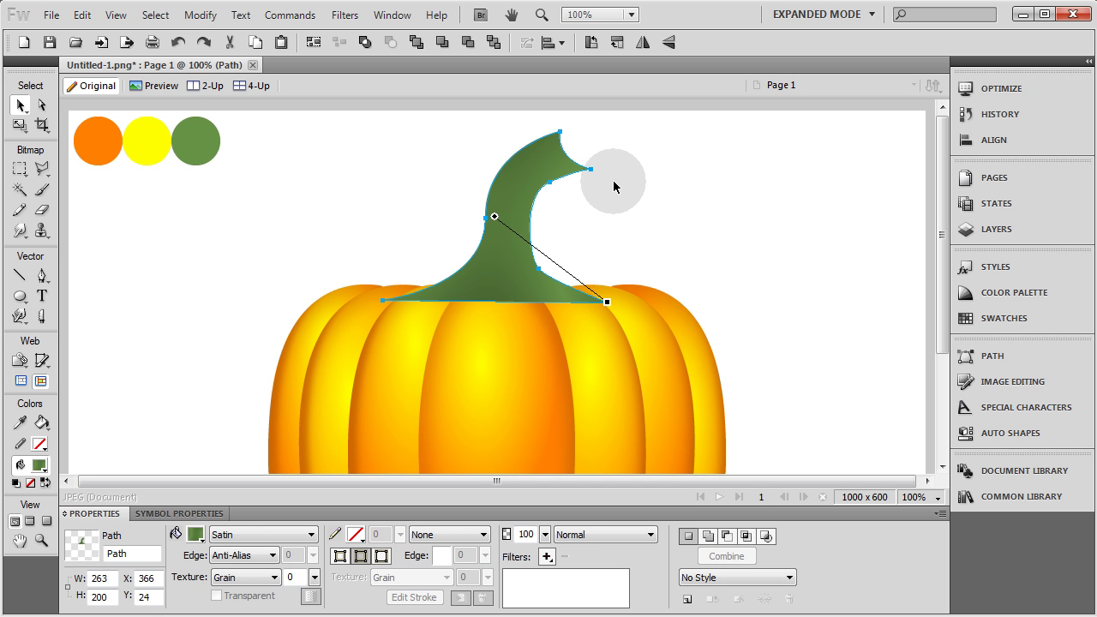
key("ctrl+shift+Down")
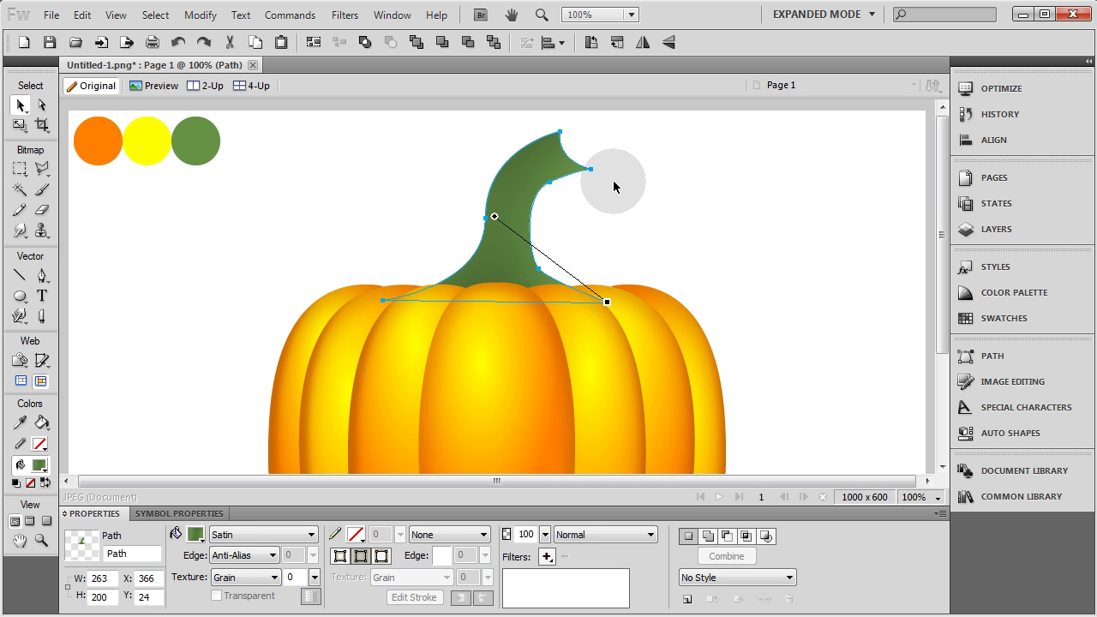
left_click_drag(528, 186, 524, 177)
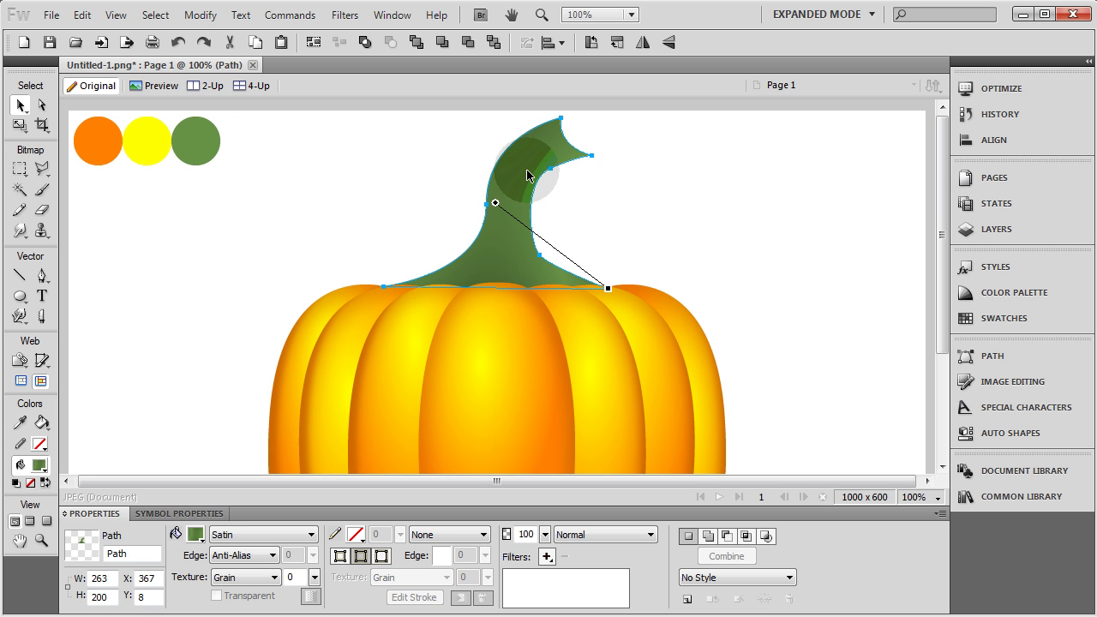
key("Down")
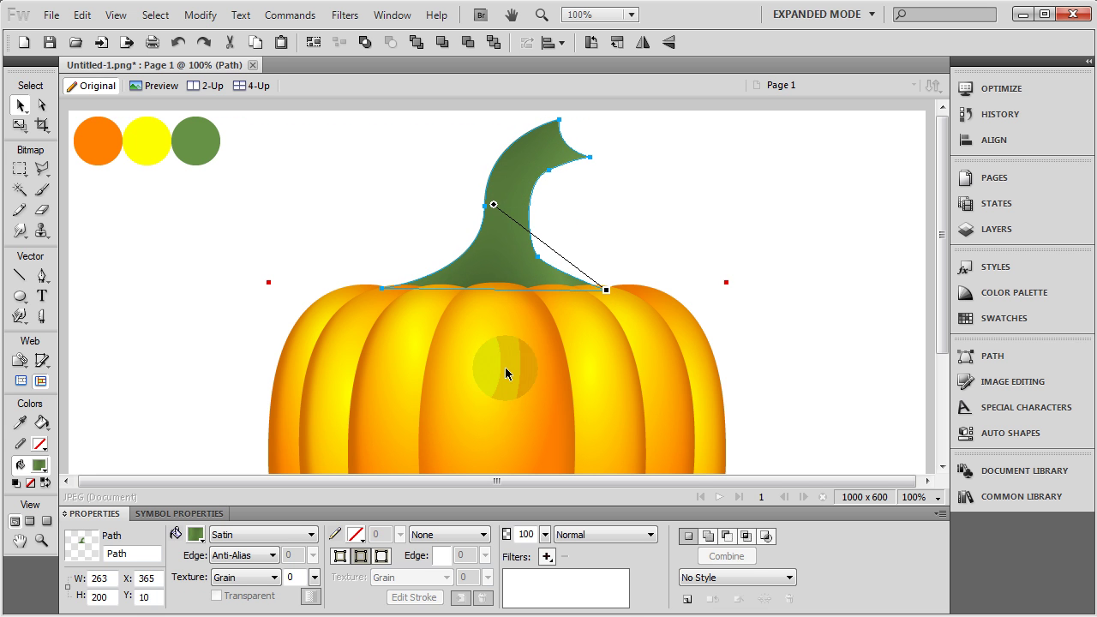
- Add an Inner Shadow filter to the stem in a light tint of the sample green (RGB 213, 228, 201)
left_click(547, 556)
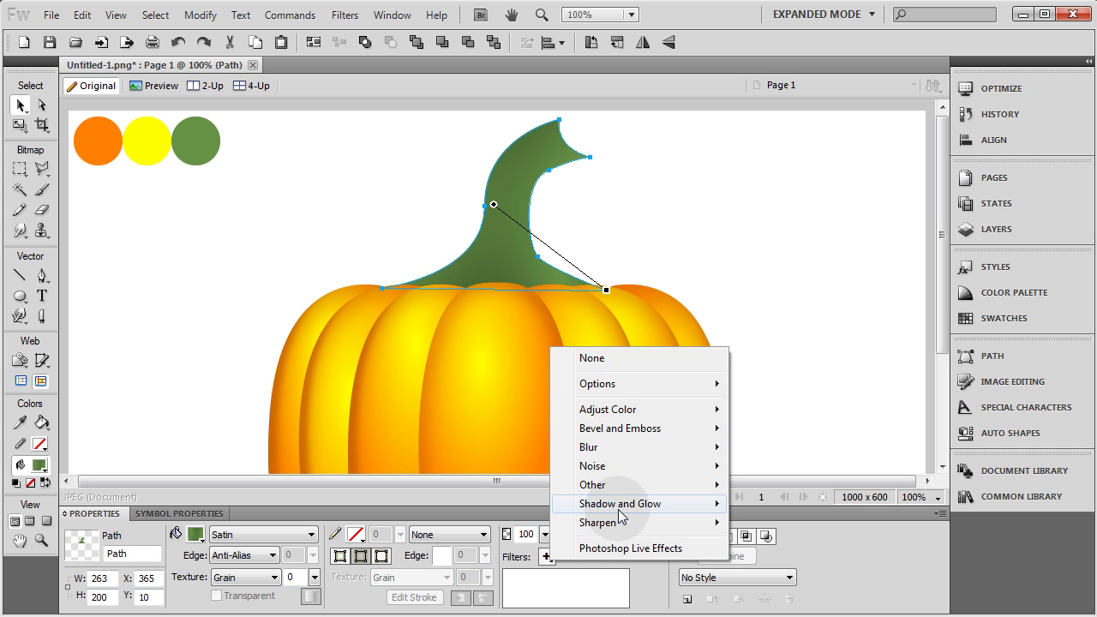
mouse_move(621, 516)
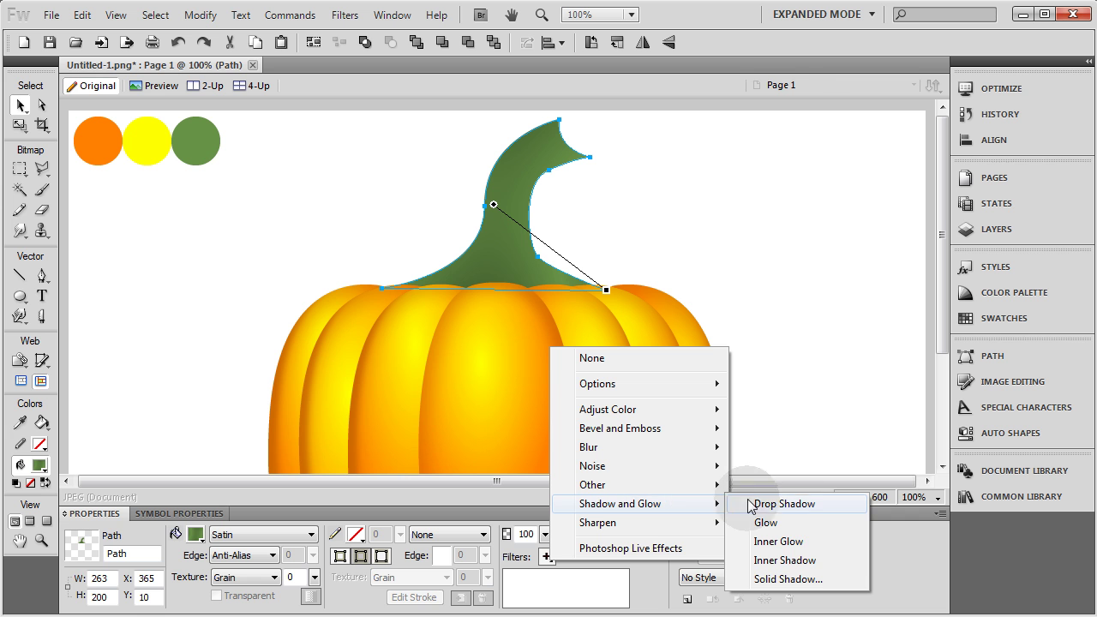
left_click(785, 560)
left_click(574, 595)
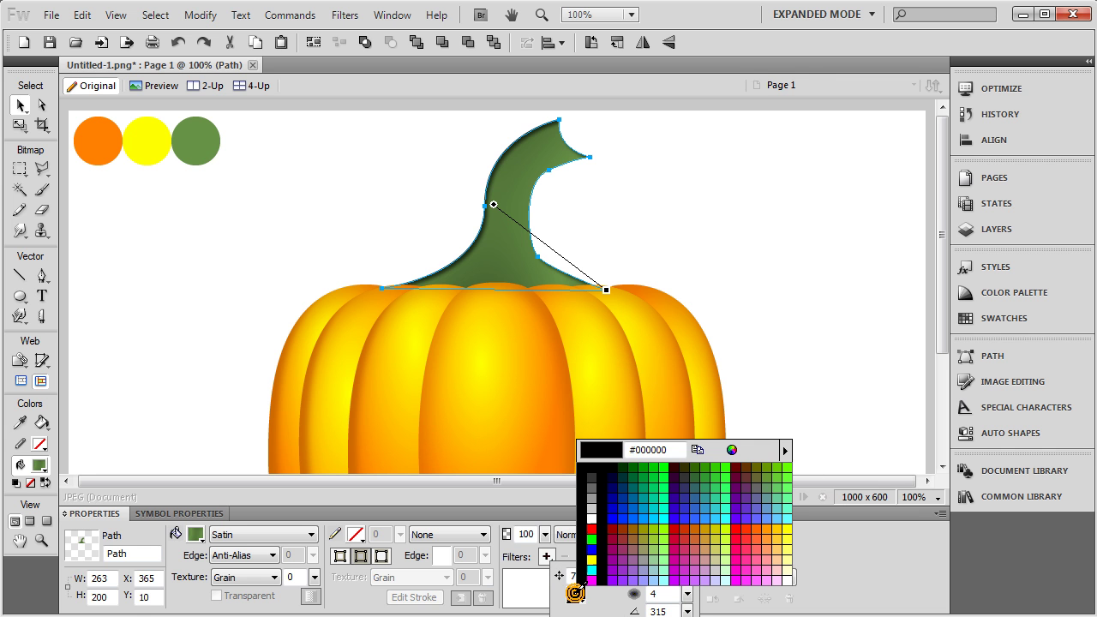
left_click(216, 136)
left_click(574, 595)
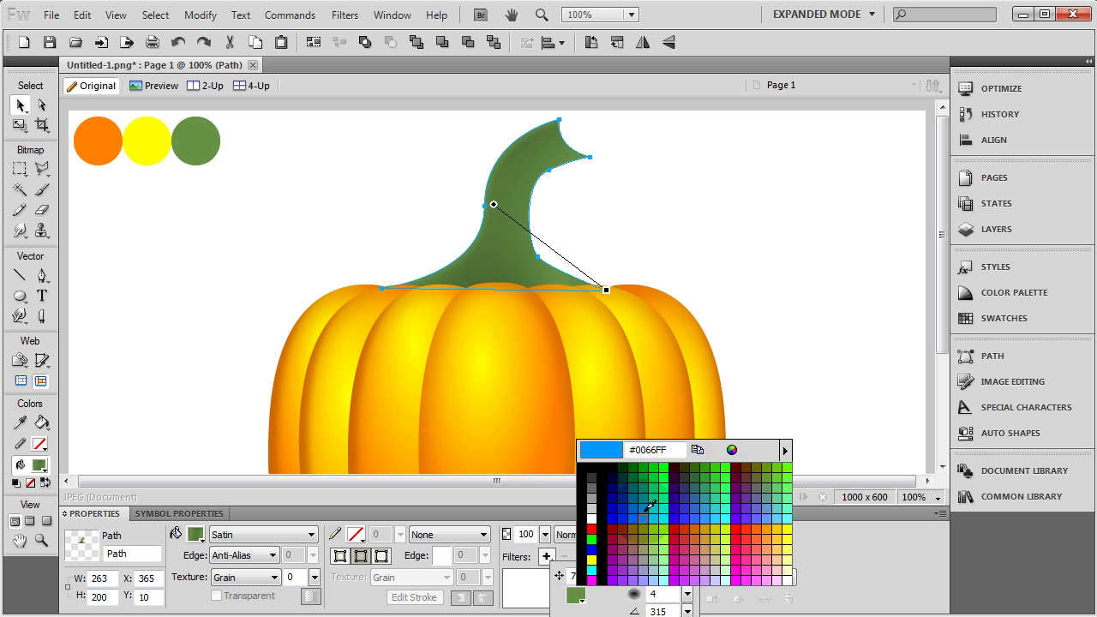
left_click(731, 449)
left_click_drag(868, 489, 867, 423)
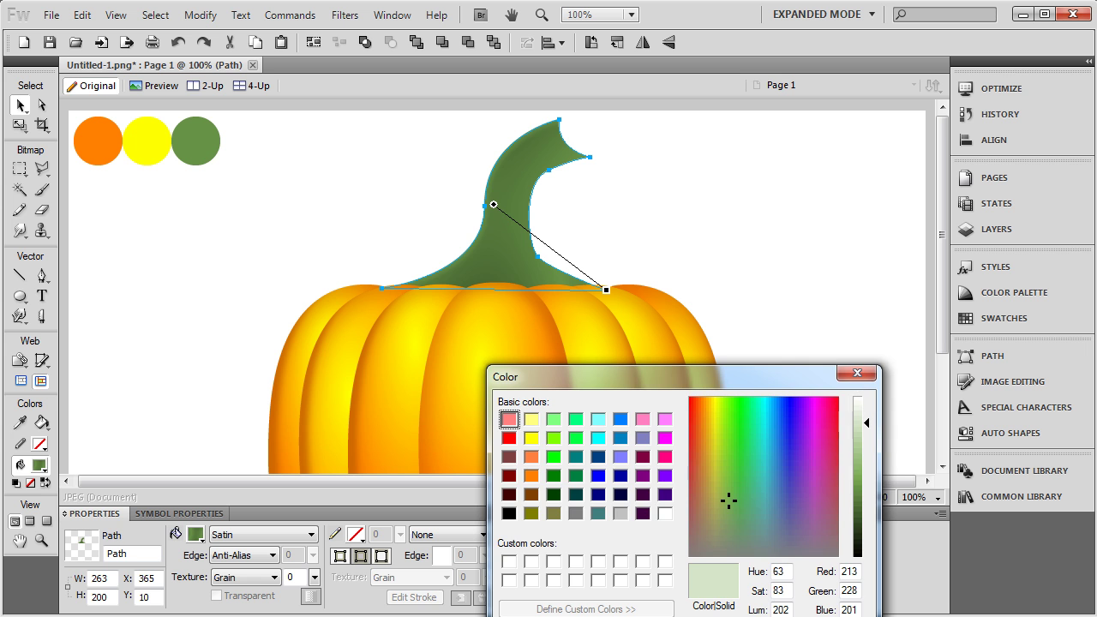
key("Return")
- Set the stem's inner shadow distance to 40 and its softness to 12
left_click_drag(608, 577, 609, 559)
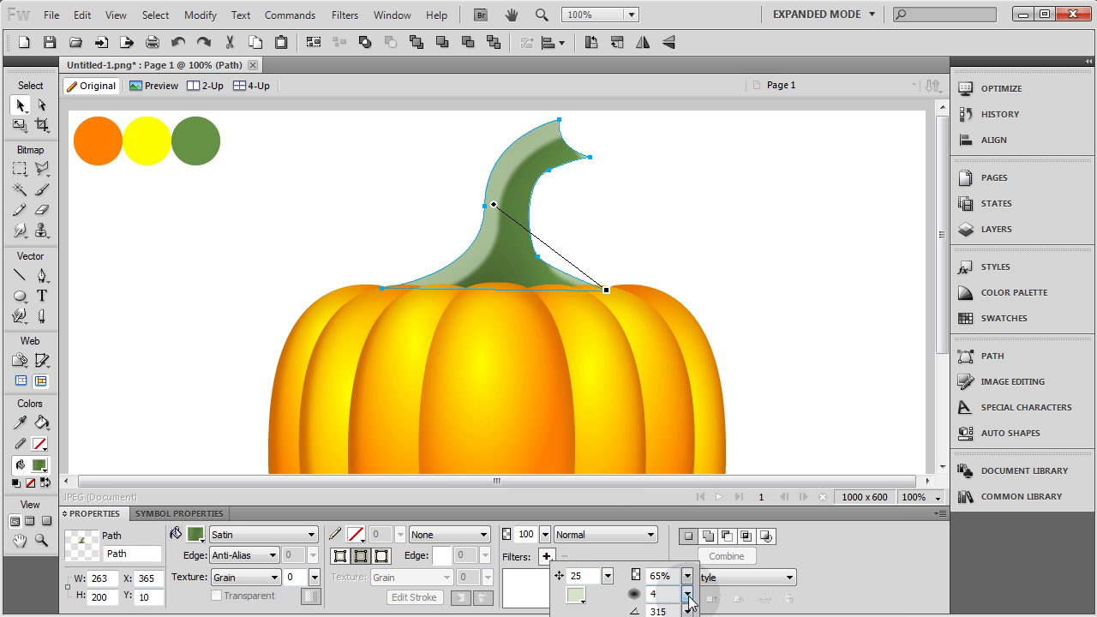
left_click_drag(688, 596, 689, 576)
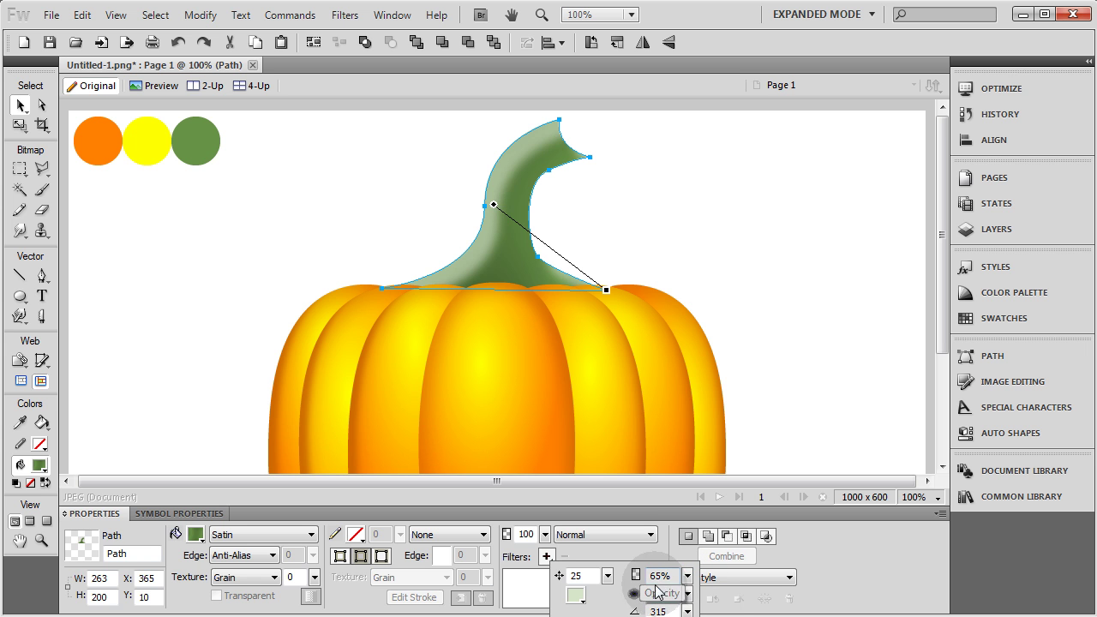
mouse_move(612, 583)
left_mouse_down()
mouse_move(609, 561)
mouse_move(611, 572)
left_mouse_up()
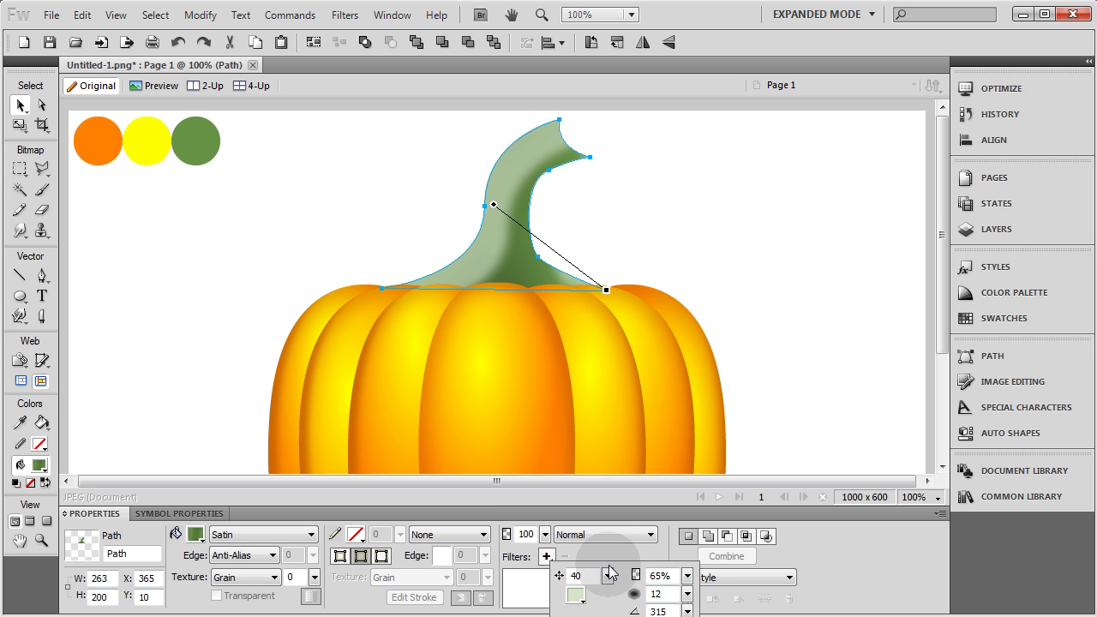
left_click(522, 288)
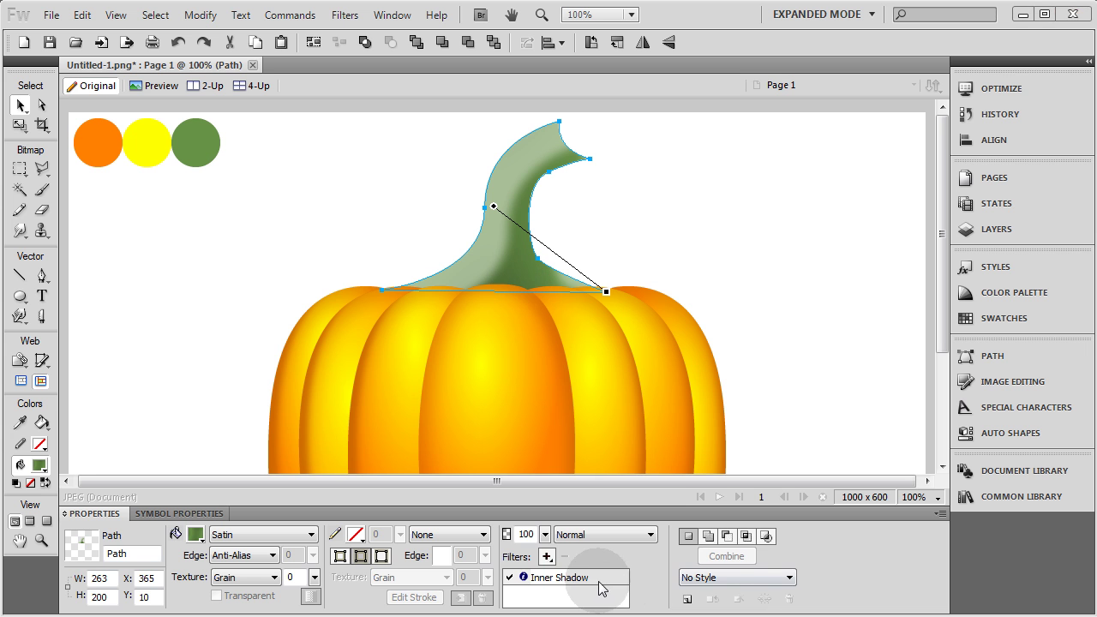
- Edit the stem's inner shadow to a distance of 26 and a pale yellow colour (RGB 238, 240, 189)
double_click(555, 578)
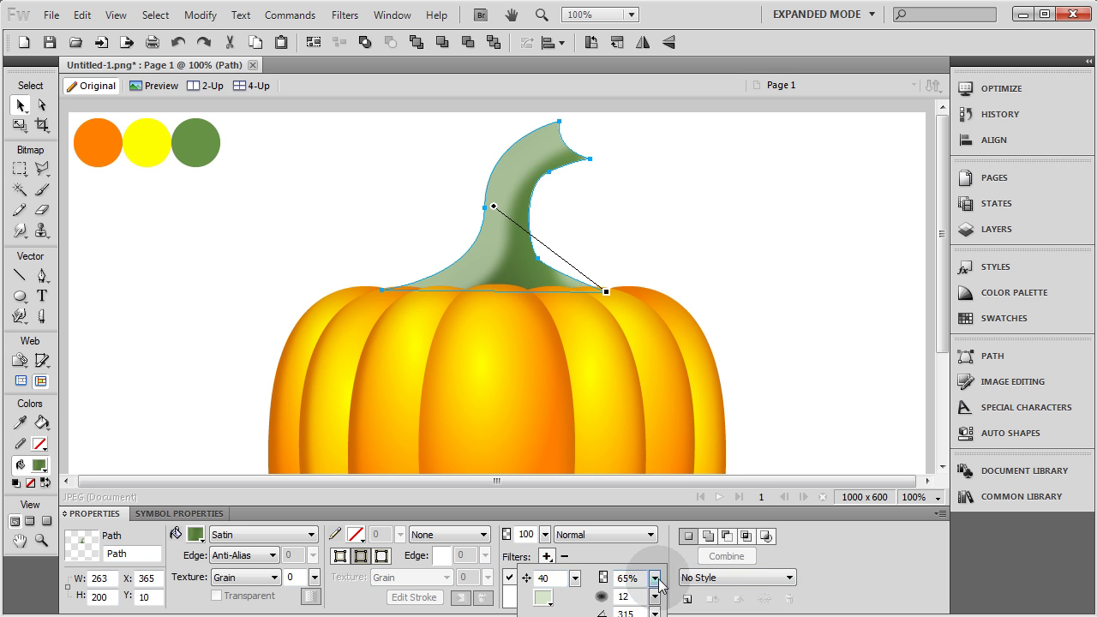
mouse_move(574, 579)
left_mouse_down()
mouse_move(582, 606)
mouse_move(574, 581)
left_mouse_up()
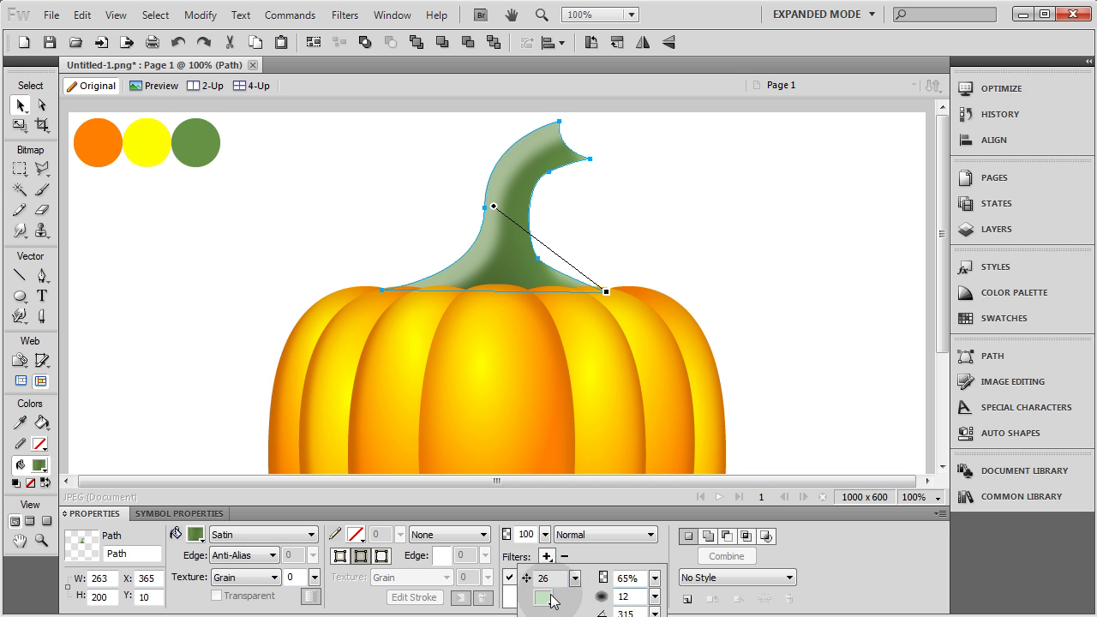
left_click(543, 598)
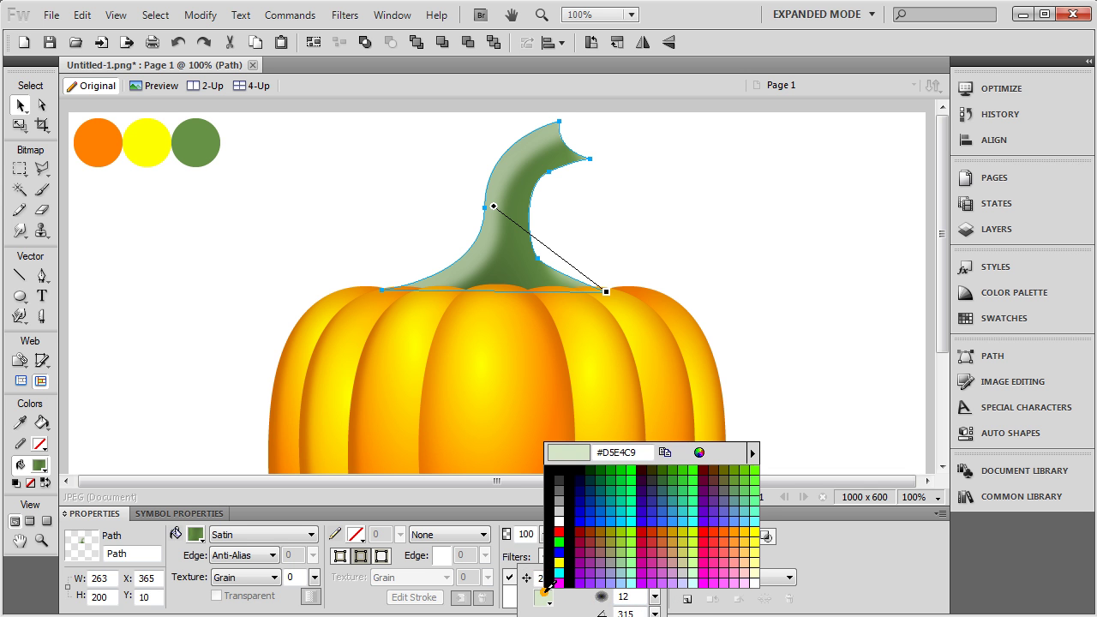
left_click(700, 454)
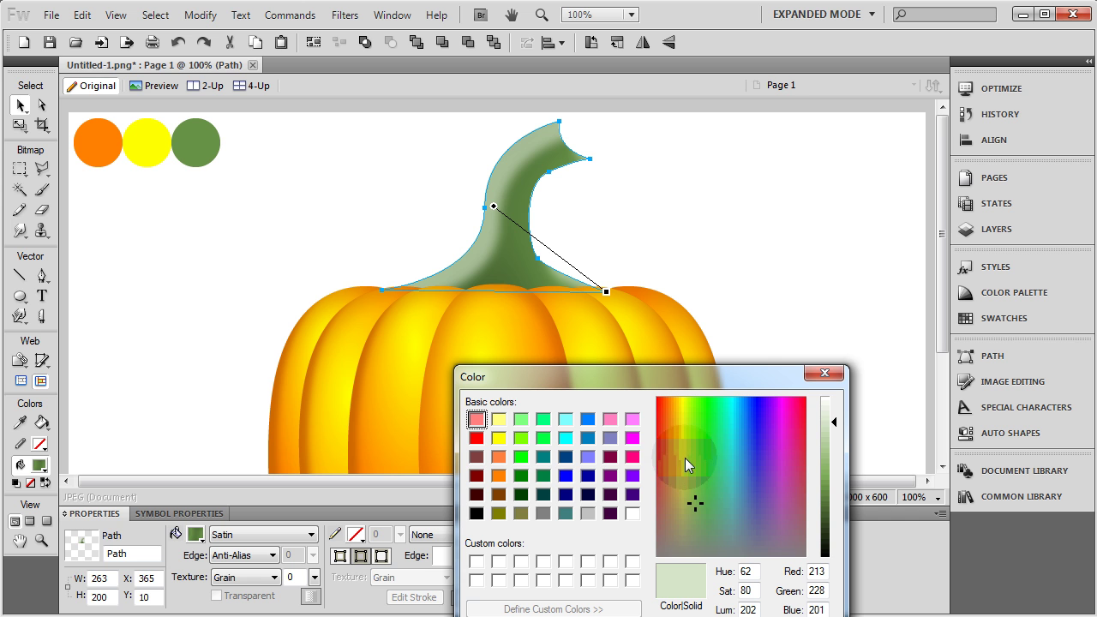
left_click(683, 455)
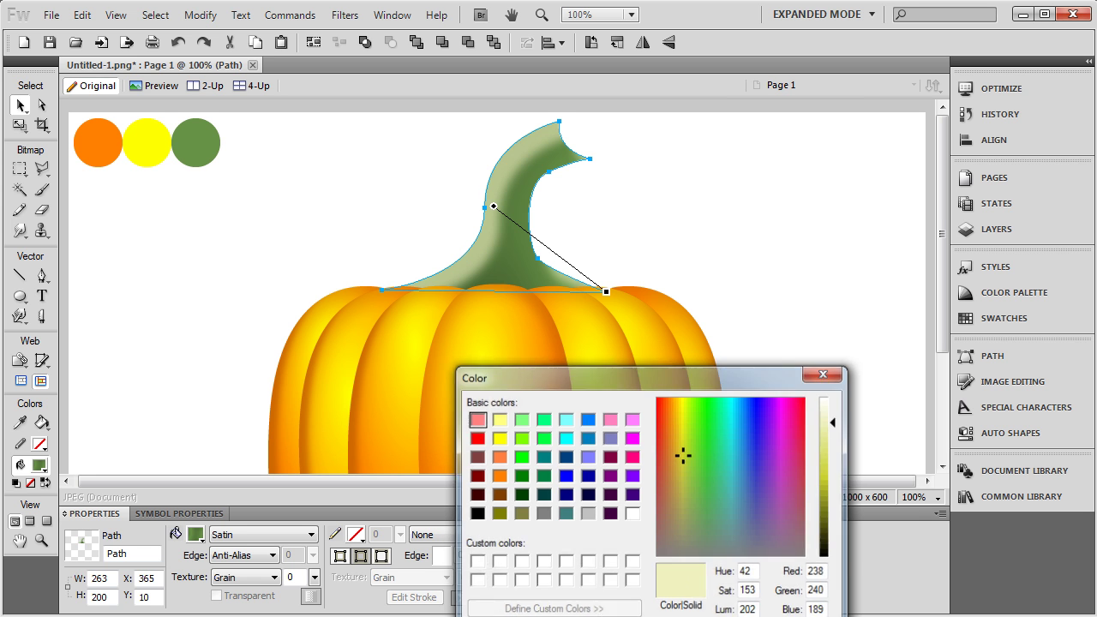
- Change the starting colour of the stem's Satin gradient from green to a slightly darkened yellow based on the yellow sample
key("Return")
left_click(196, 533)
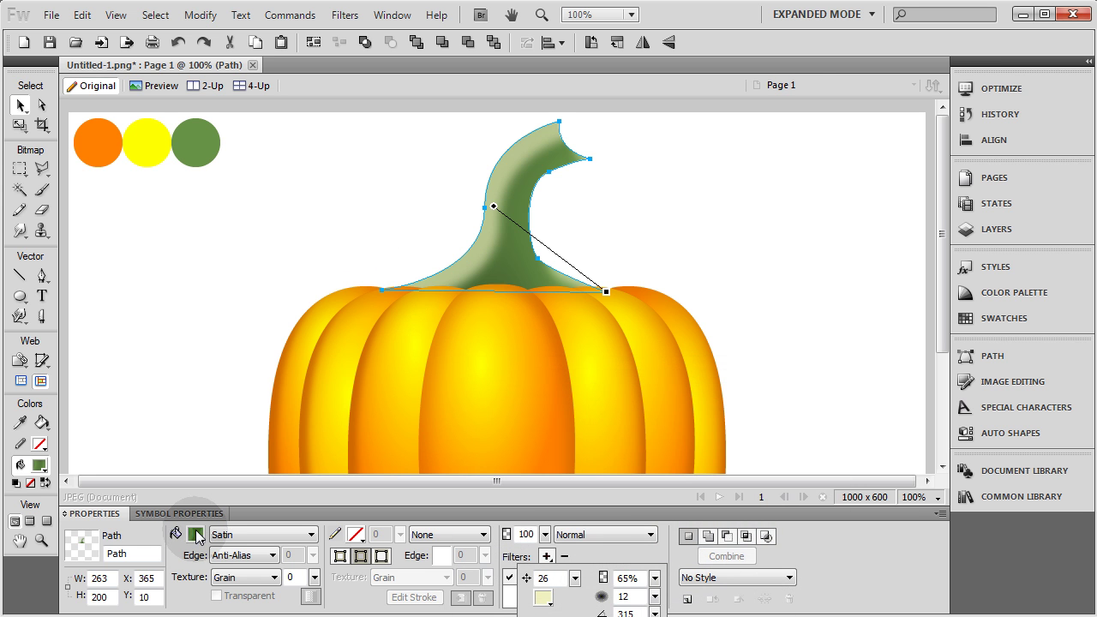
left_click(197, 534)
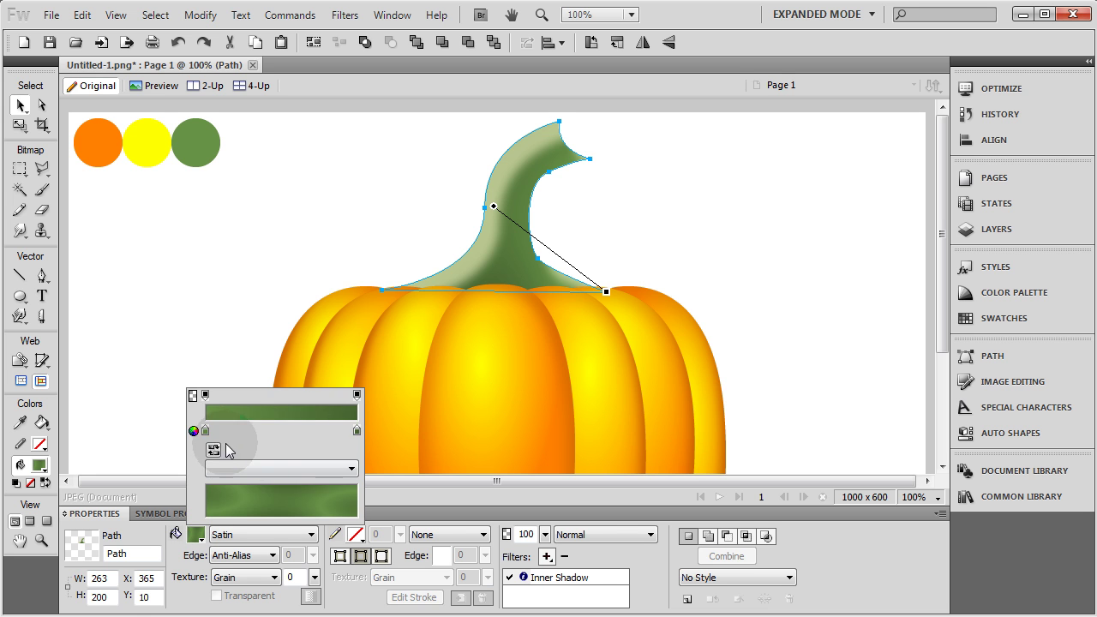
left_click(206, 430)
left_click(152, 144)
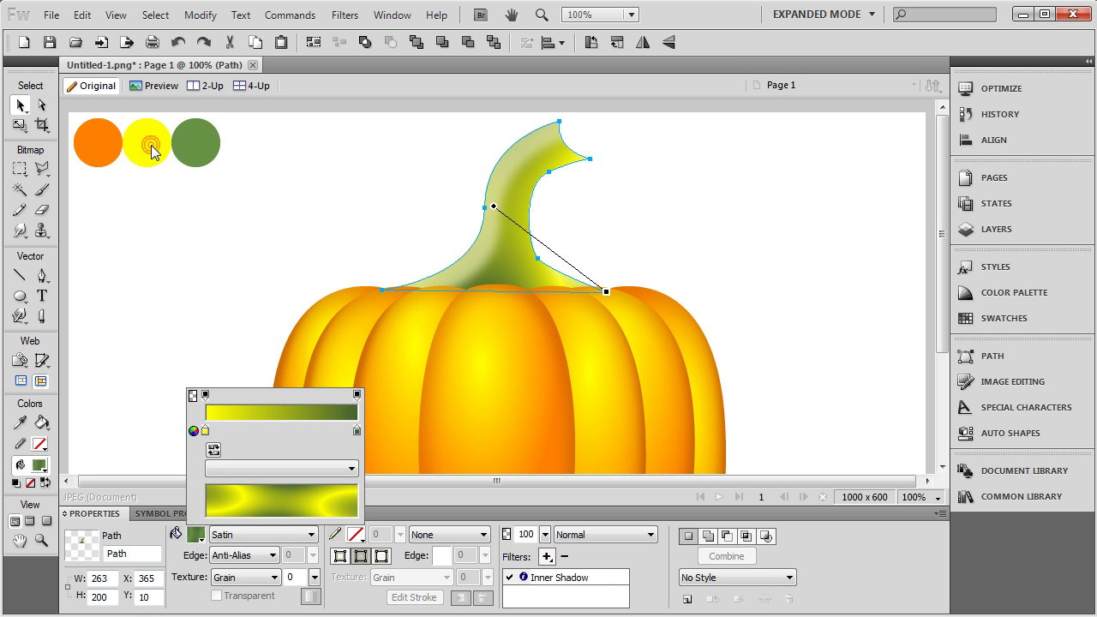
left_click(205, 430)
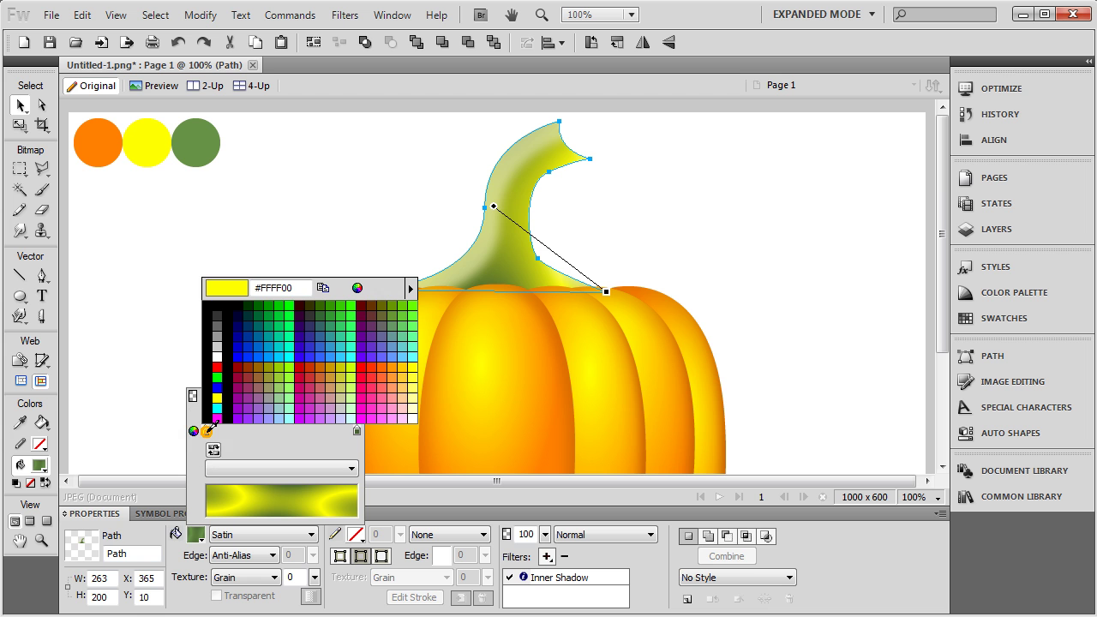
left_click(261, 492)
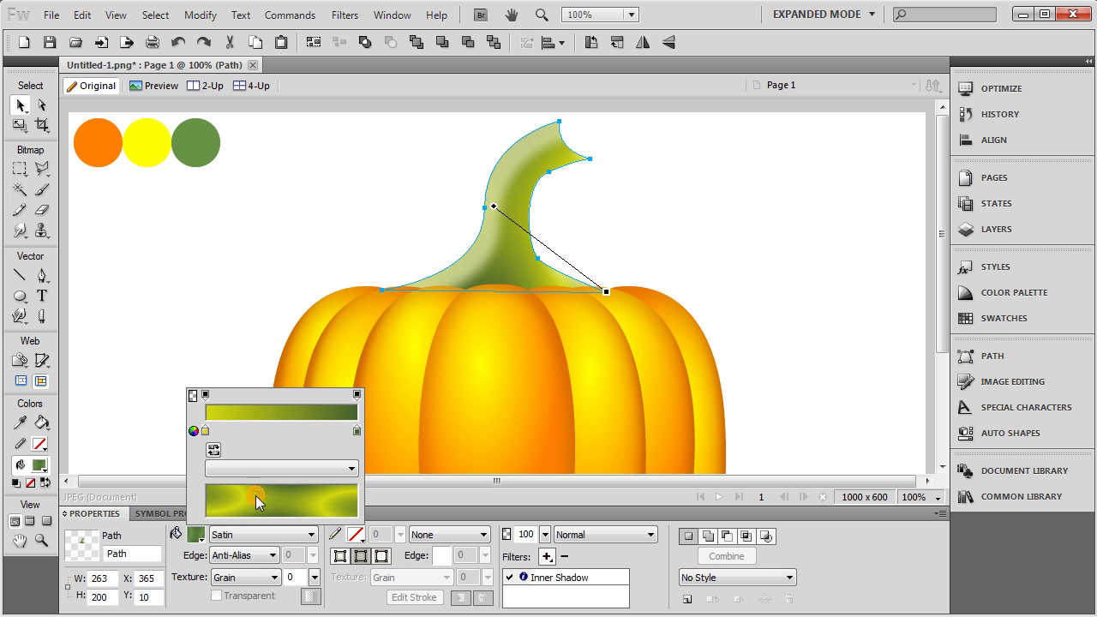
left_click(353, 184)
left_click(511, 198)
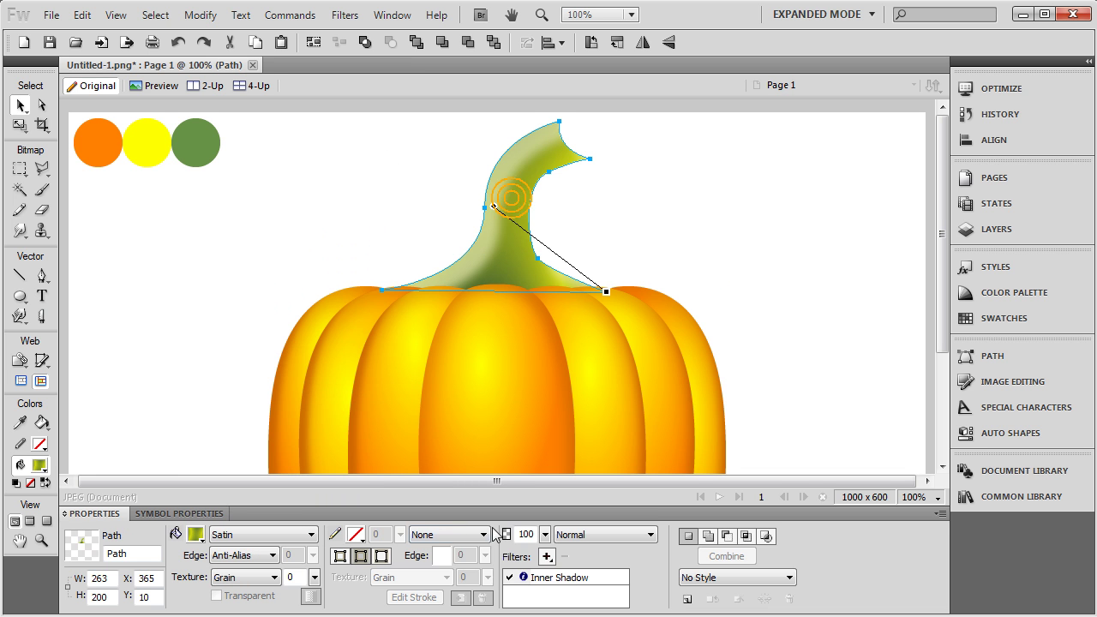
- Add a second Inner Shadow to the stem in the sample green with distance 7, softness 4 and 100% opacity
left_click(546, 557)
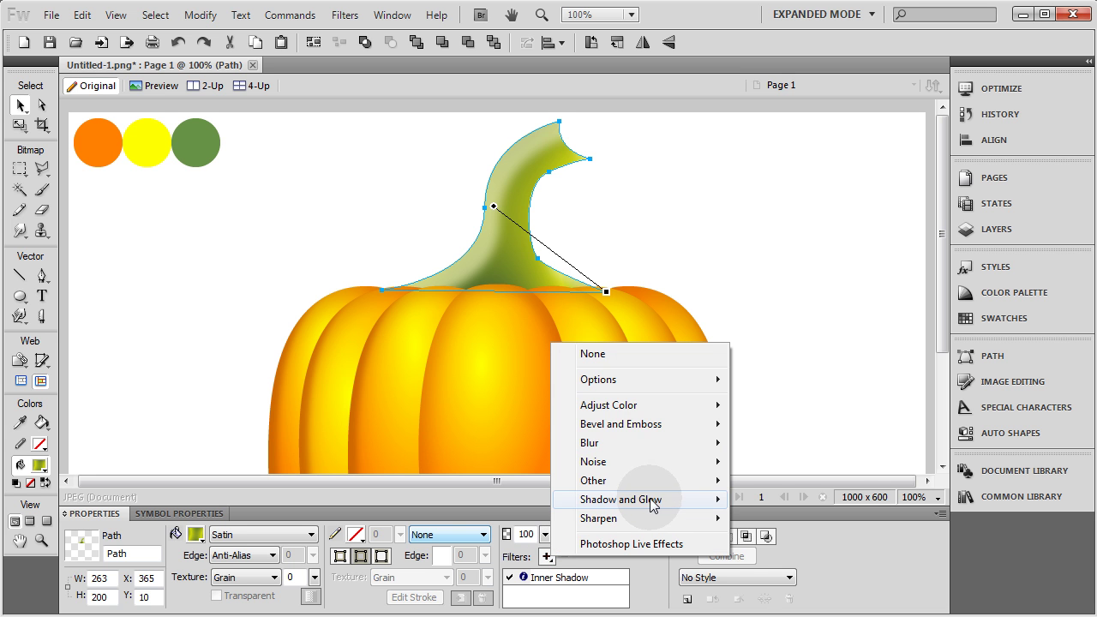
mouse_move(631, 500)
left_click(802, 556)
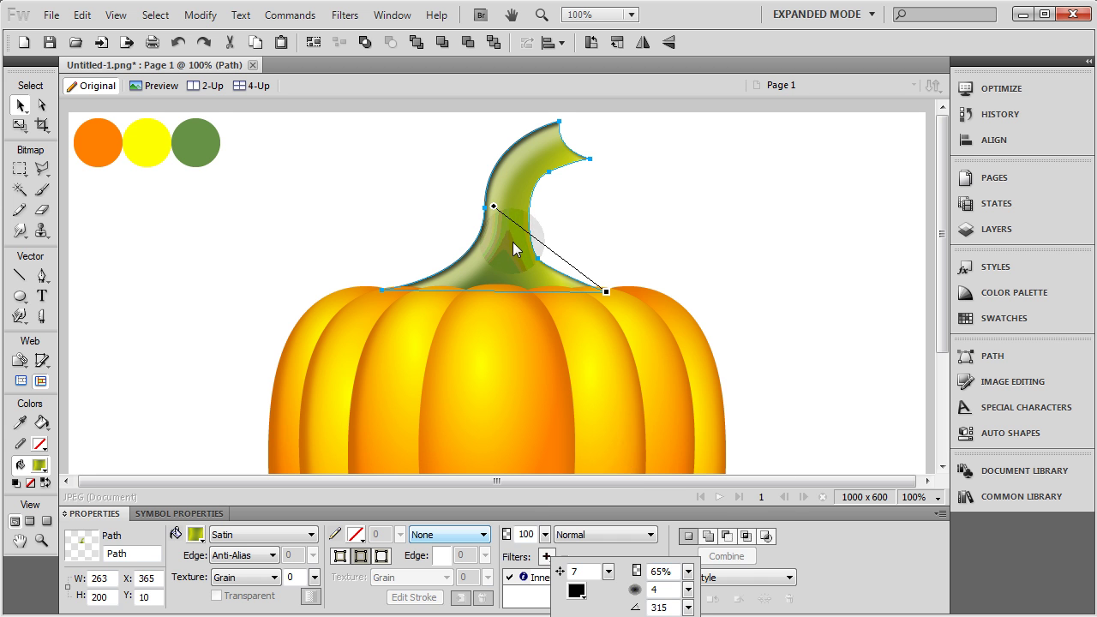
left_click(576, 590)
left_click(199, 147)
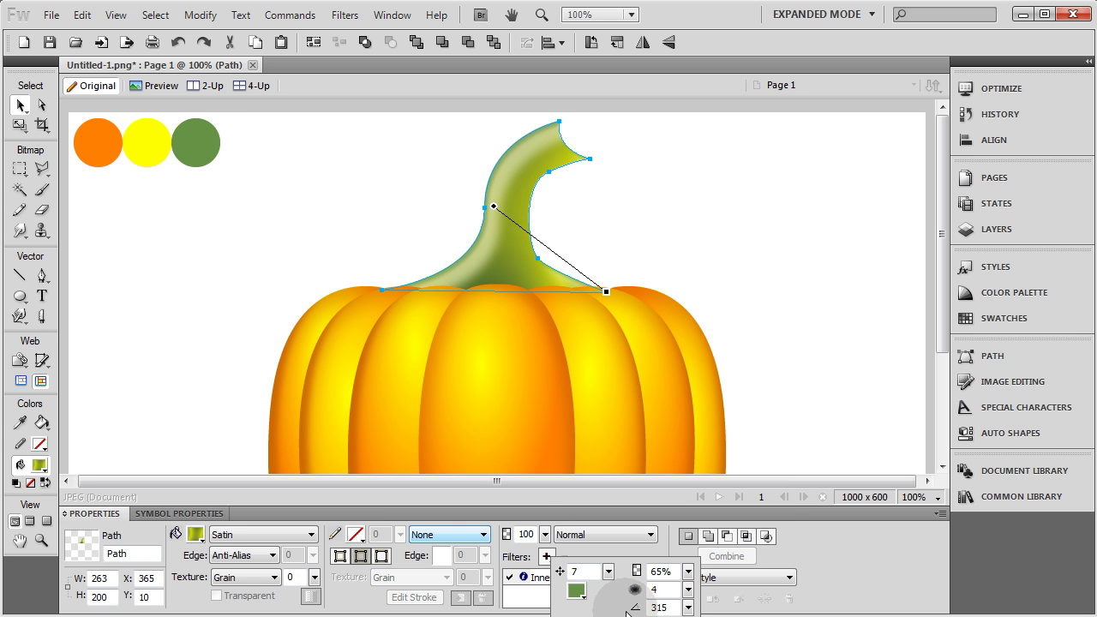
left_click_drag(687, 571, 692, 481)
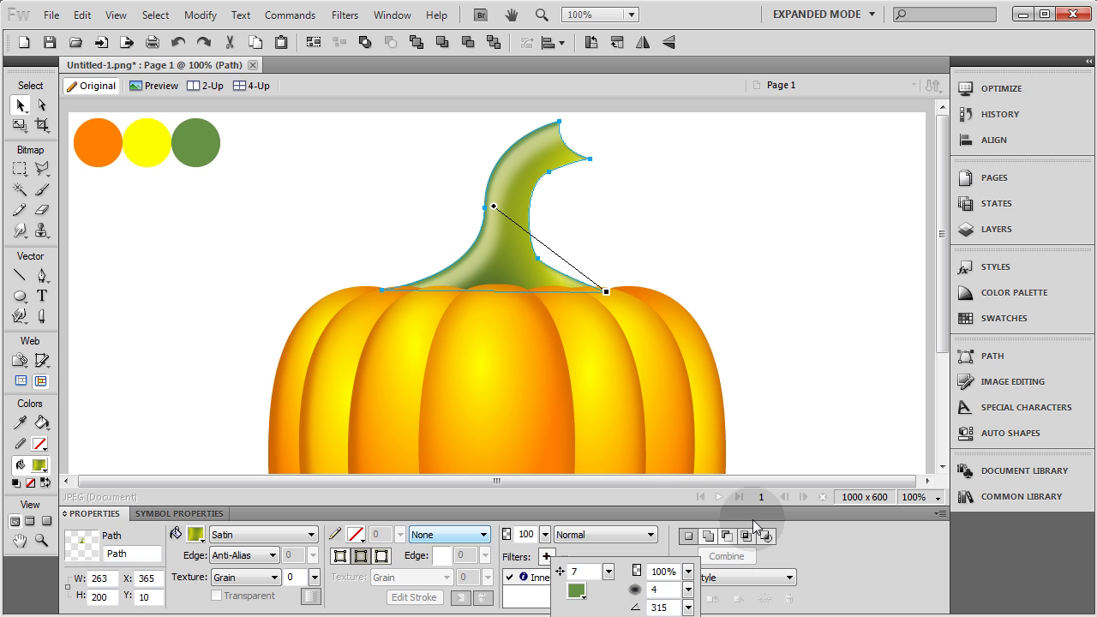
left_click(810, 375)
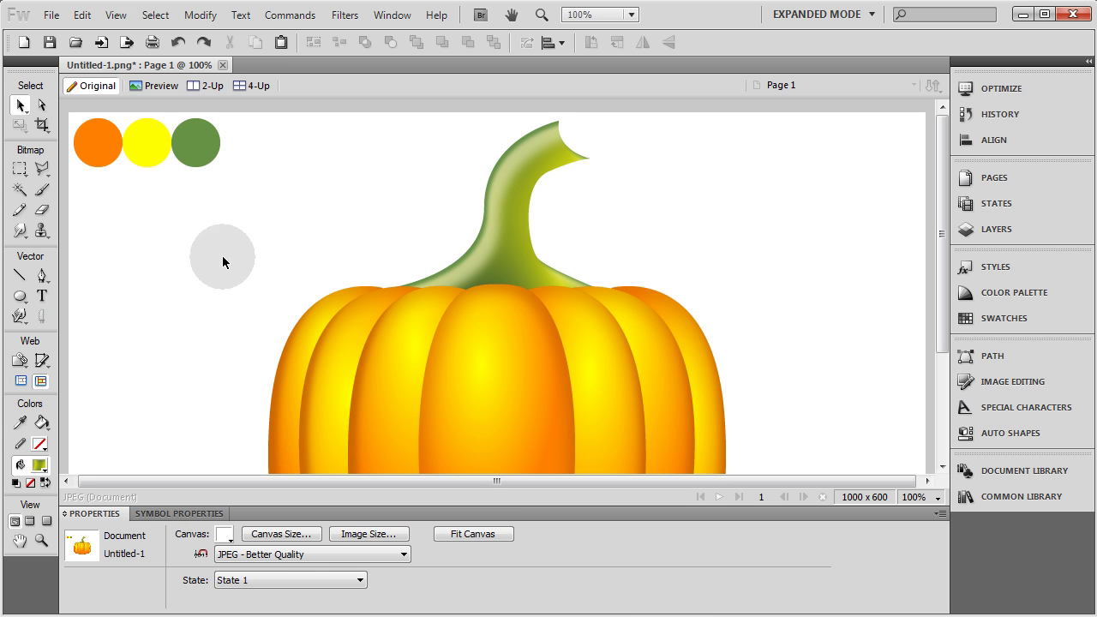
- Draw a closed curved path about 39 by 45 px with the Pen tool to cap the stem's cut tip
left_click(41, 275)
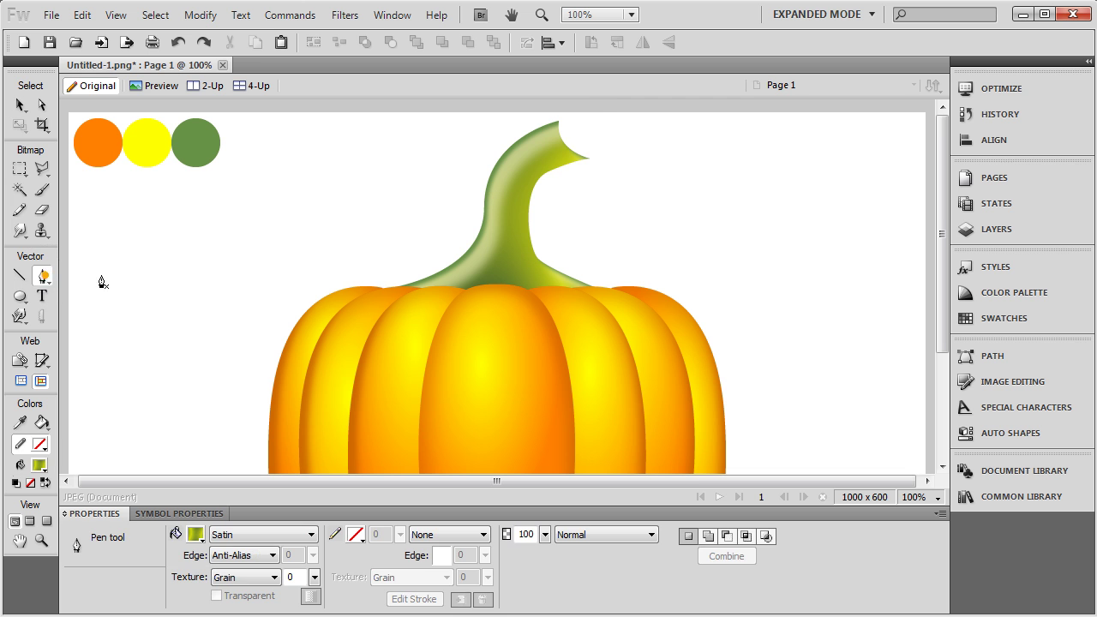
left_click(558, 120)
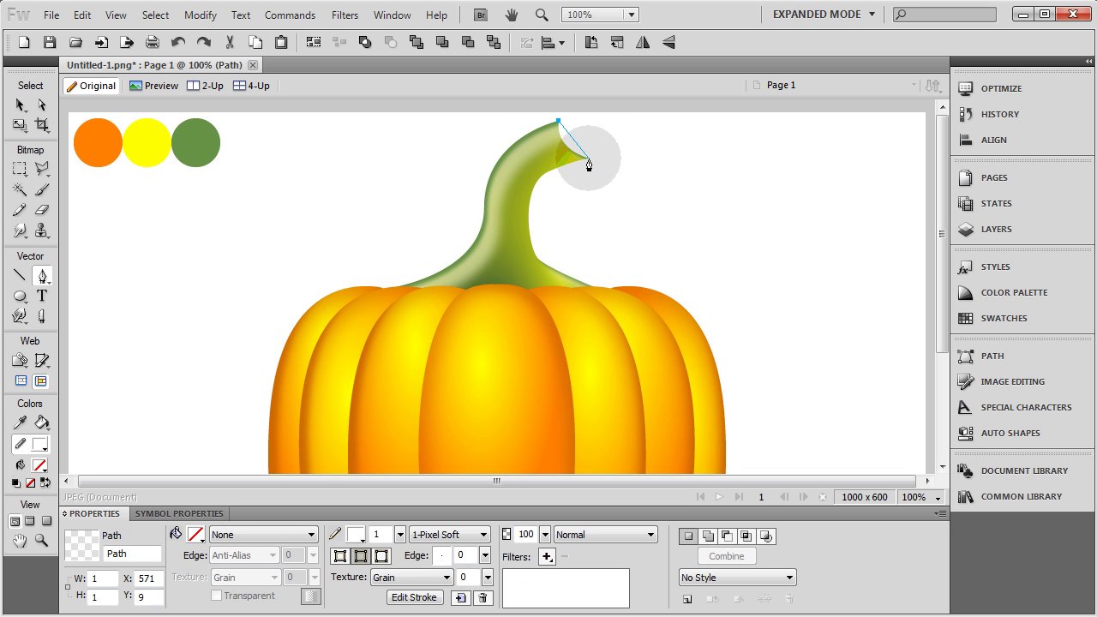
left_click_drag(590, 157, 612, 175)
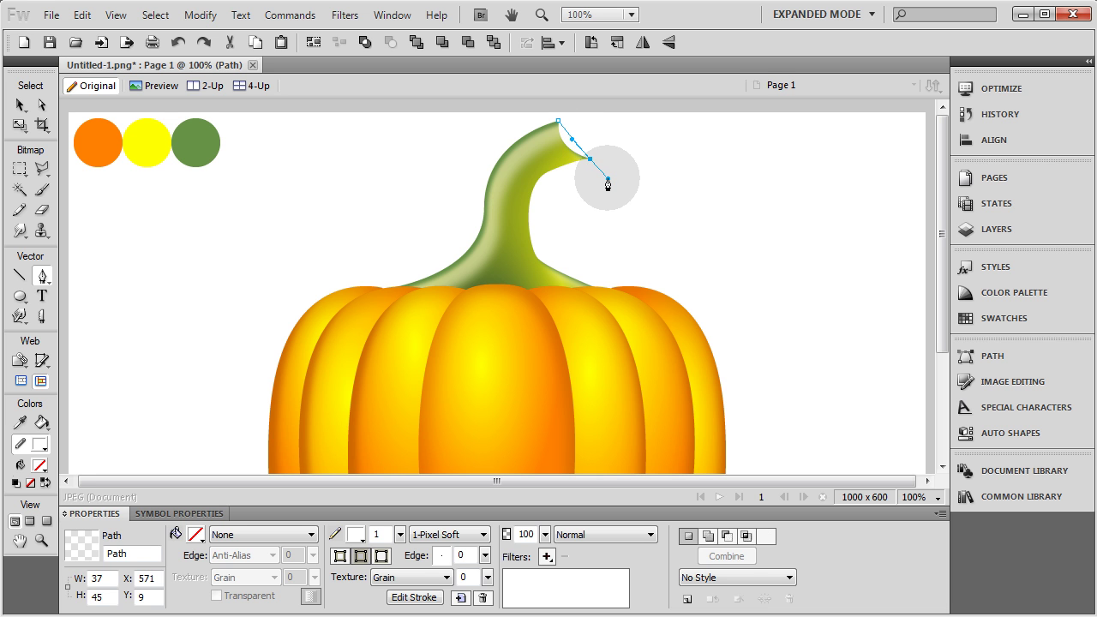
left_click(556, 127)
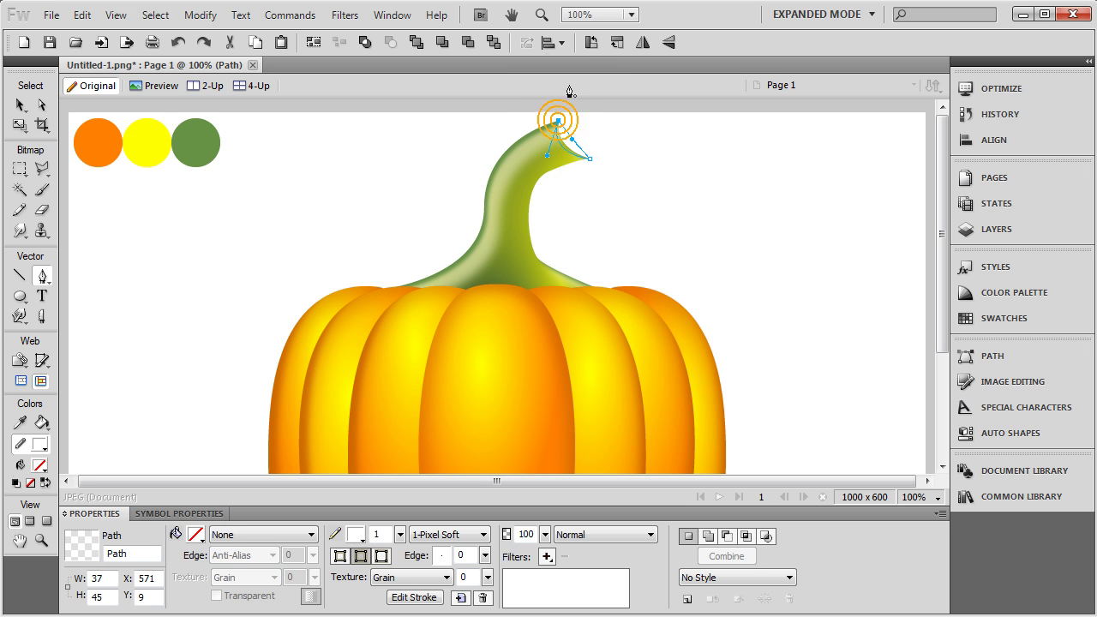
left_click(565, 87)
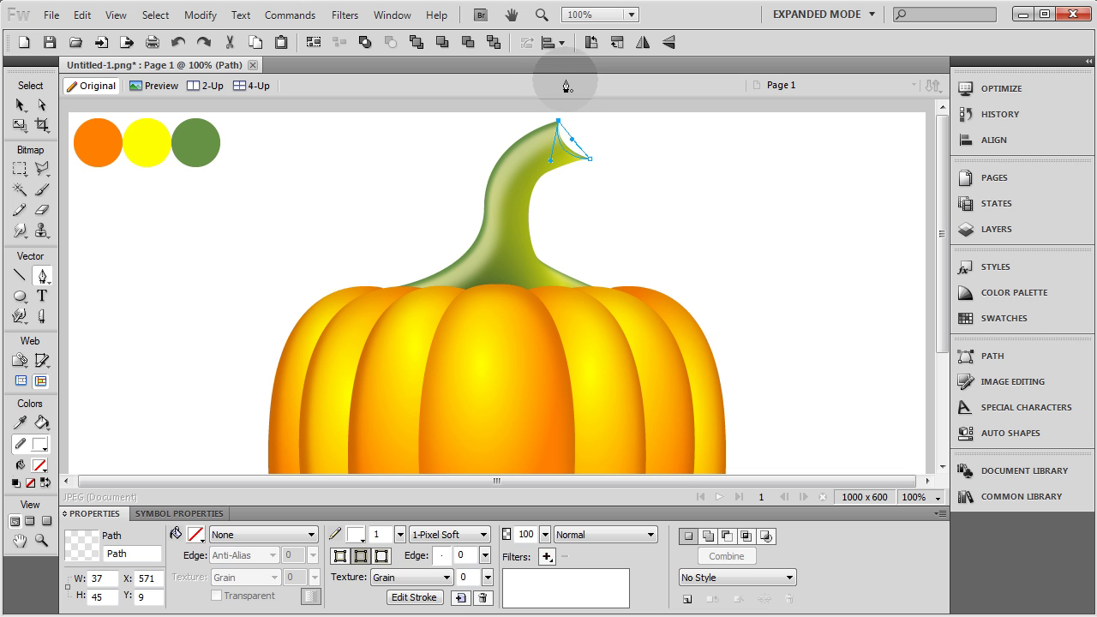
left_click(23, 107)
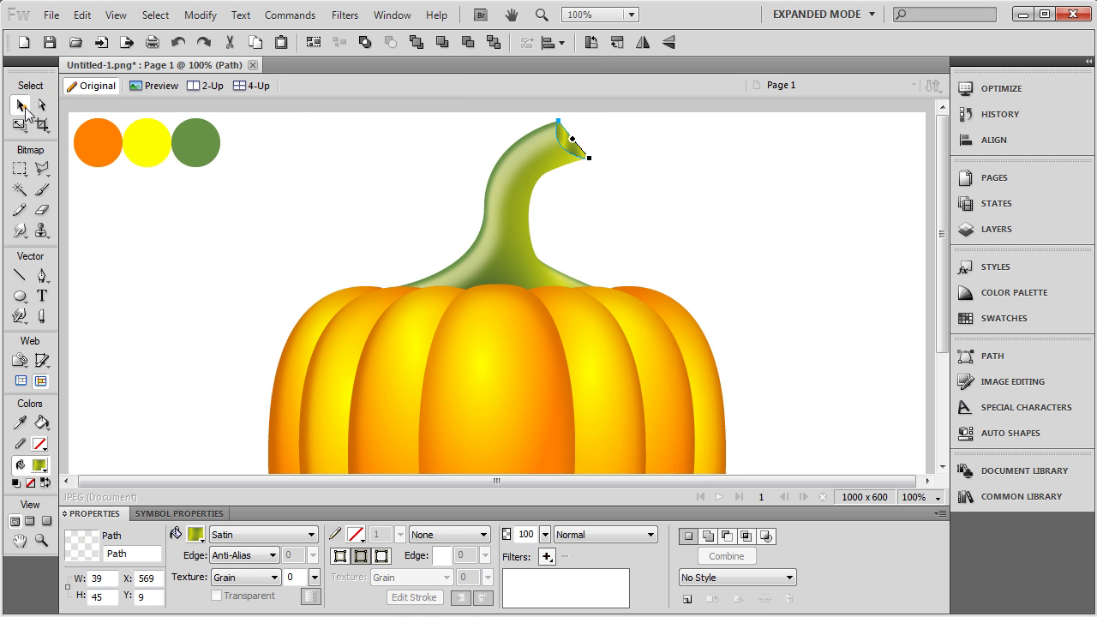
left_click(370, 176)
left_click(571, 142)
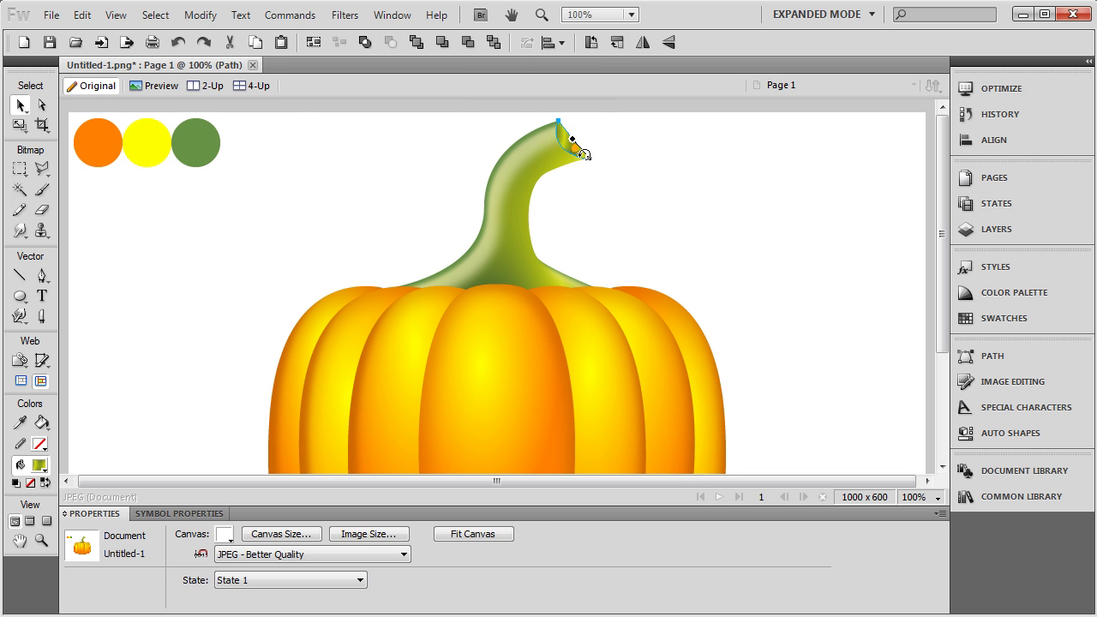
left_click(741, 184)
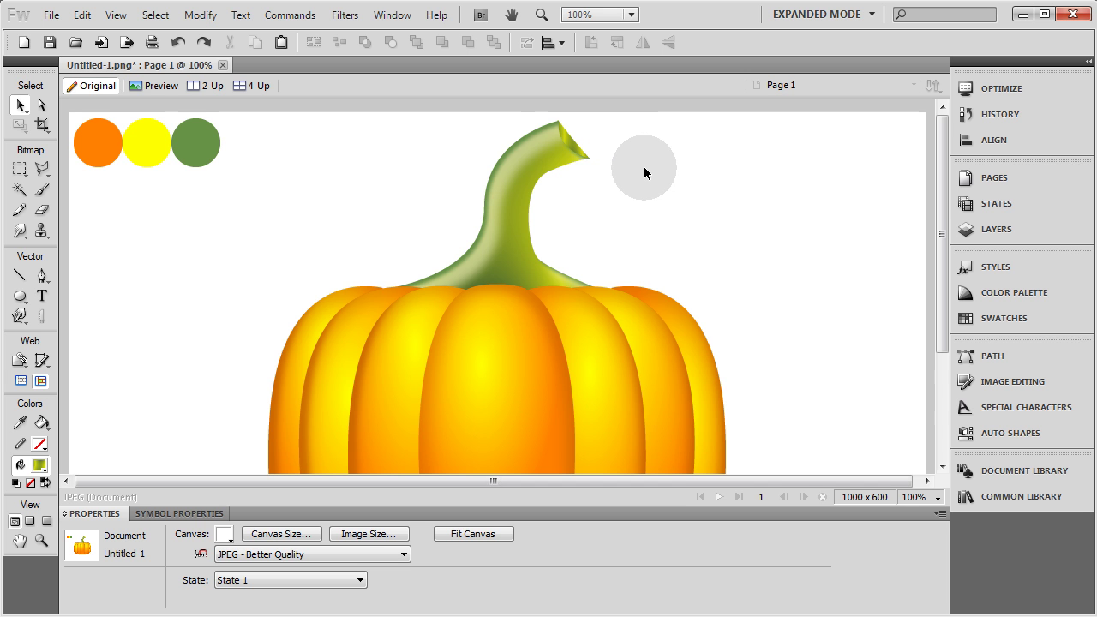
- Examine the whole pumpkin and its stem at different zoom levels
key("ctrl+minus")
key("ctrl+minus")
key("ctrl+minus")
key("ctrl+equal")
key("ctrl+equal")
key("ctrl+equal")
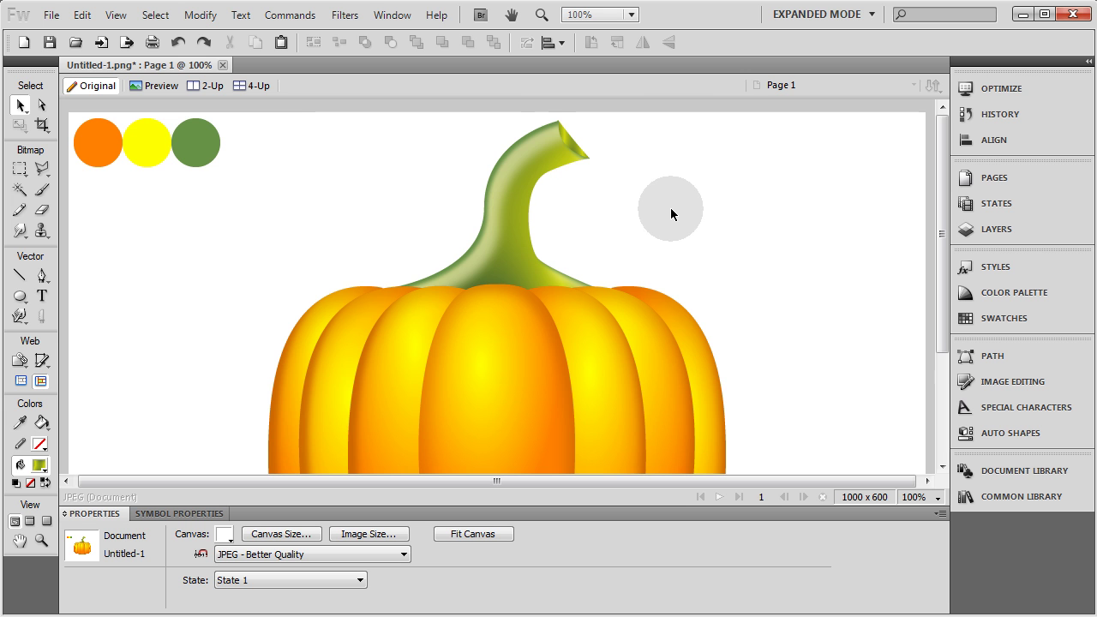
scroll(671, 209, "down", 3)
scroll(644, 225, "up", 1)
scroll(643, 225, "down", 1)
scroll(644, 226, "up", 4)
scroll(644, 225, "down", 4)
key("ctrl+equal")
key("ctrl+equal")
key("ctrl+equal")
key("ctrl+equal")
key("ctrl+equal")
key("ctrl+equal")
key("ctrl+minus")
key("ctrl+minus")
key("ctrl+minus")
key("ctrl+minus")
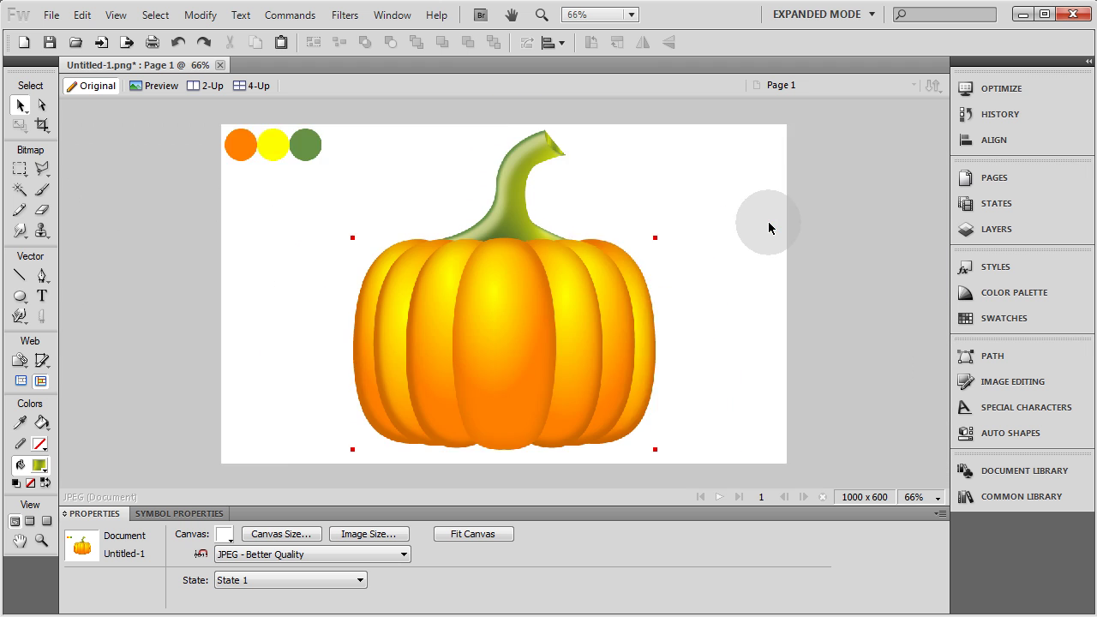
- Select the pumpkin, stem and stem cap together and place a duplicate of them at X 35, Y 10
key("ctrl+minus")
left_click_drag(560, 242, 390, 436)
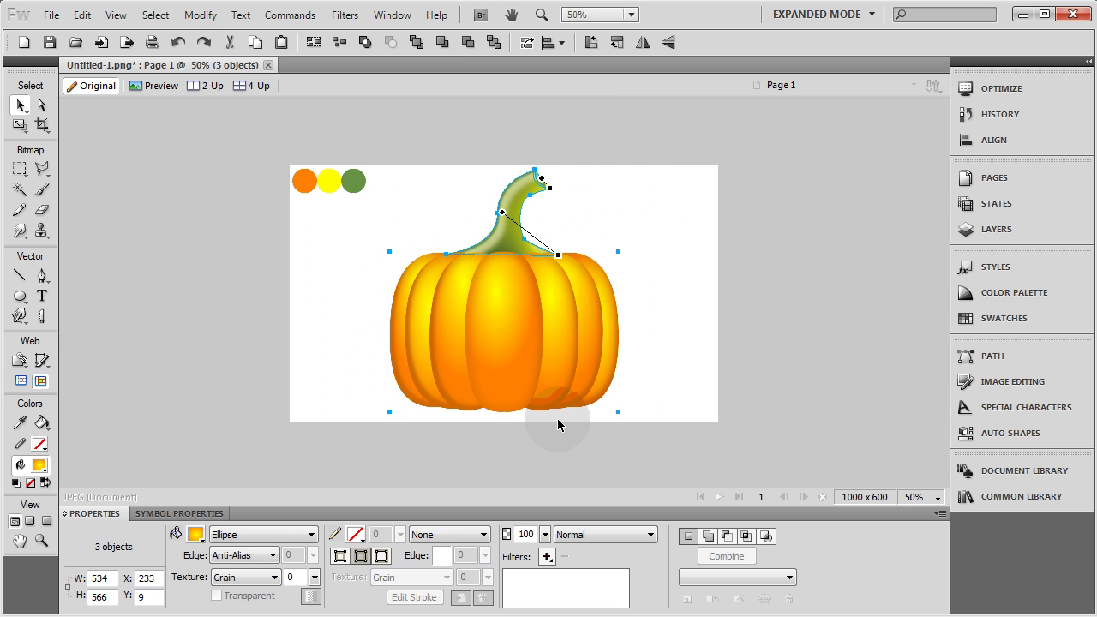
left_click_drag(522, 340, 437, 341)
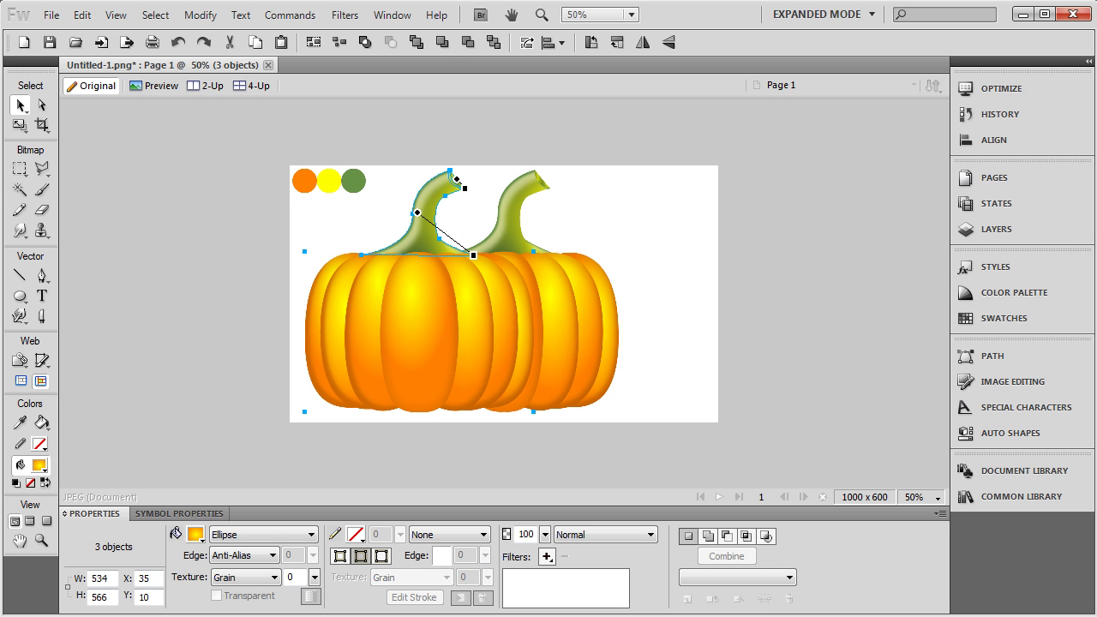
- Flatten the duplicate pumpkin into a single bitmap and move it to X 94, Y 7
left_click(203, 16)
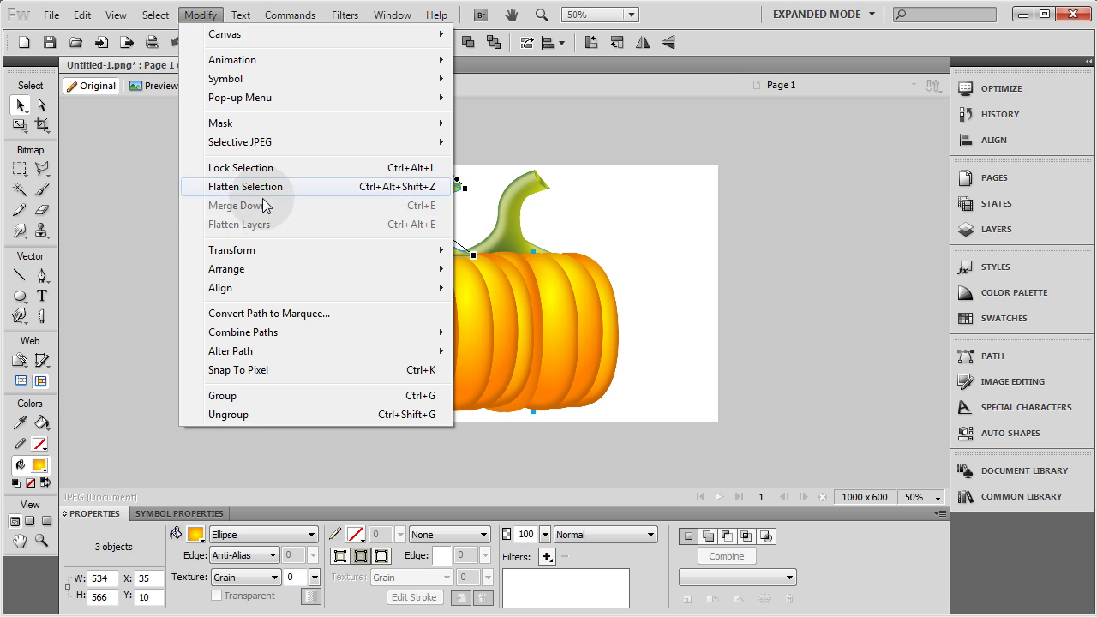
left_click(266, 189)
left_click_drag(469, 339, 494, 336)
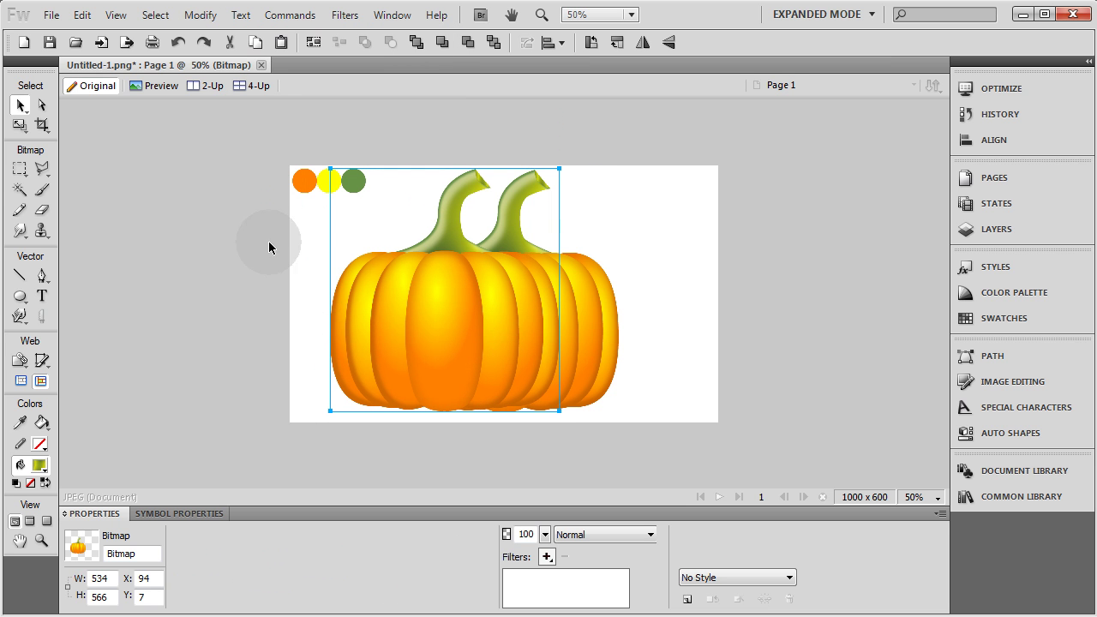
- Scale the flattened pumpkin down to 139 by 147 px
left_click(20, 125)
left_click_drag(559, 410, 390, 230)
key("ctrl+=")
key("ctrl+=")
key("ctrl+=")
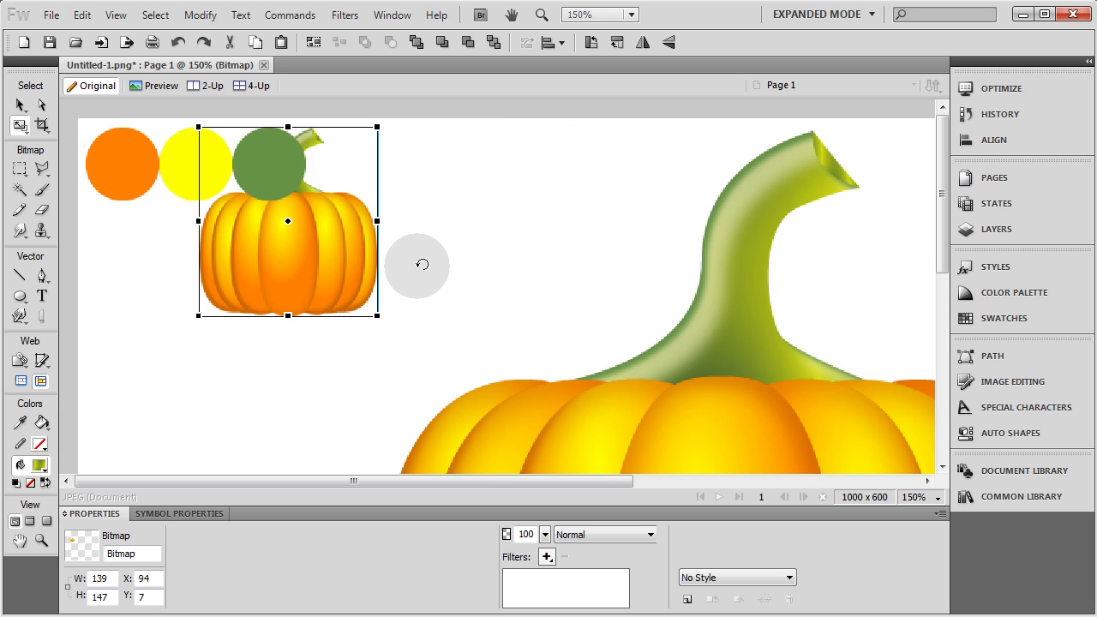
key("ctrl+-")
left_click(20, 104)
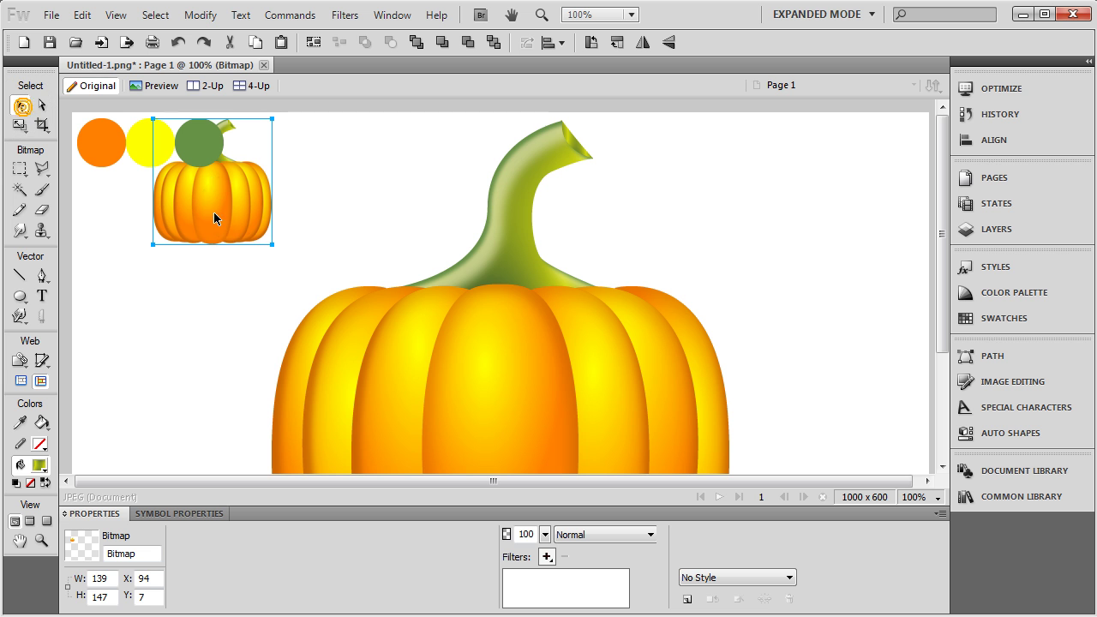
- Duplicate the small pumpkin, placing one below the colour samples and the other beside them at X 218, Y 46
left_click_drag(230, 204, 348, 216)
left_click(299, 196)
left_click(218, 275)
left_click(278, 248)
- Scale the small pumpkin beside the colour samples down to 40 by 43 px
left_click(19, 124)
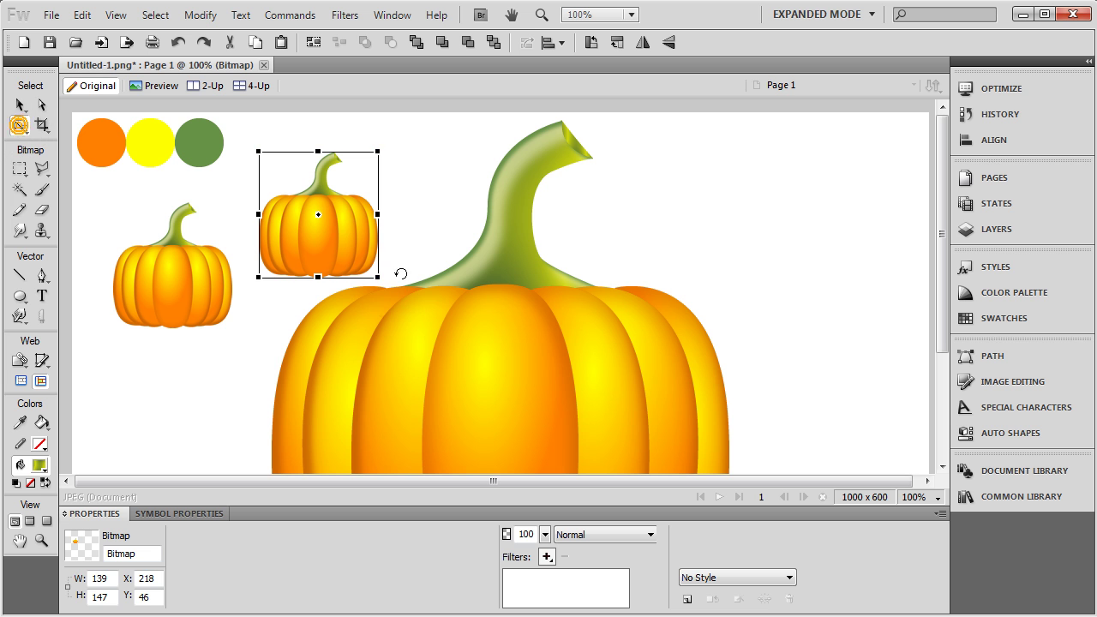
left_click_drag(381, 276, 296, 189)
left_click(19, 104)
left_click(290, 233)
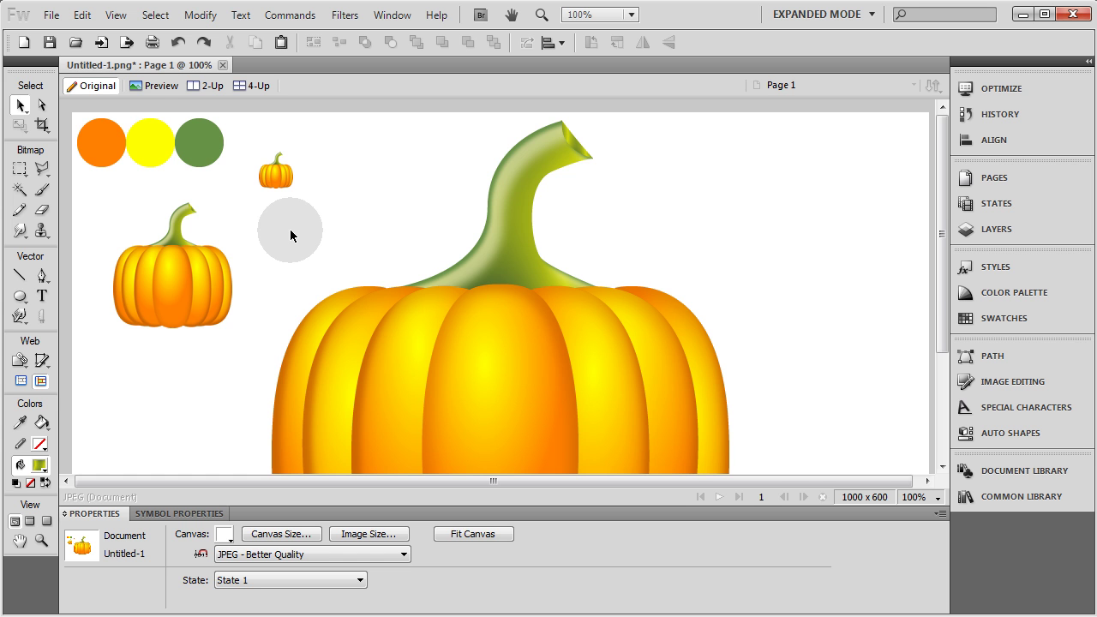
- Move the smallest pumpkin to X 287, Y 73
scroll(289, 229, "down", 3)
scroll(248, 281, "up", 3)
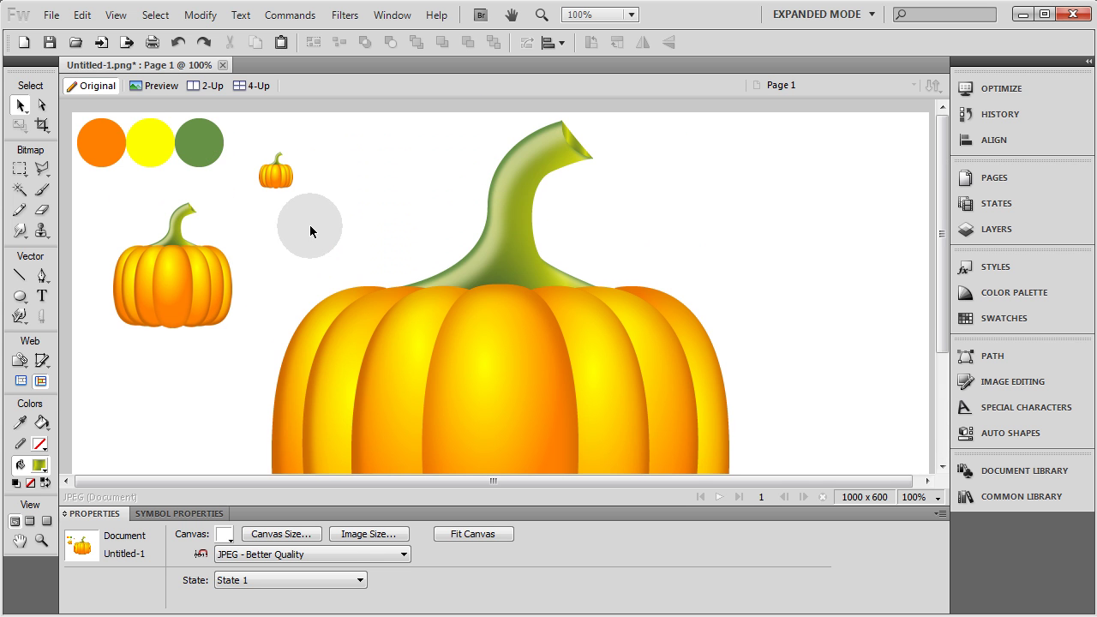
left_click_drag(283, 174, 347, 204)
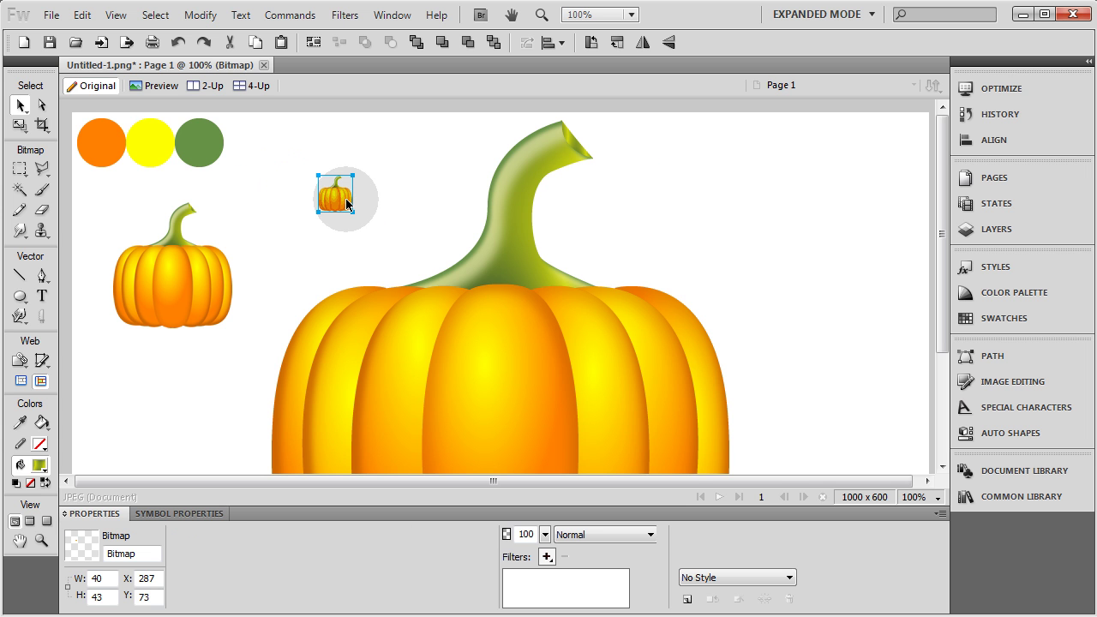